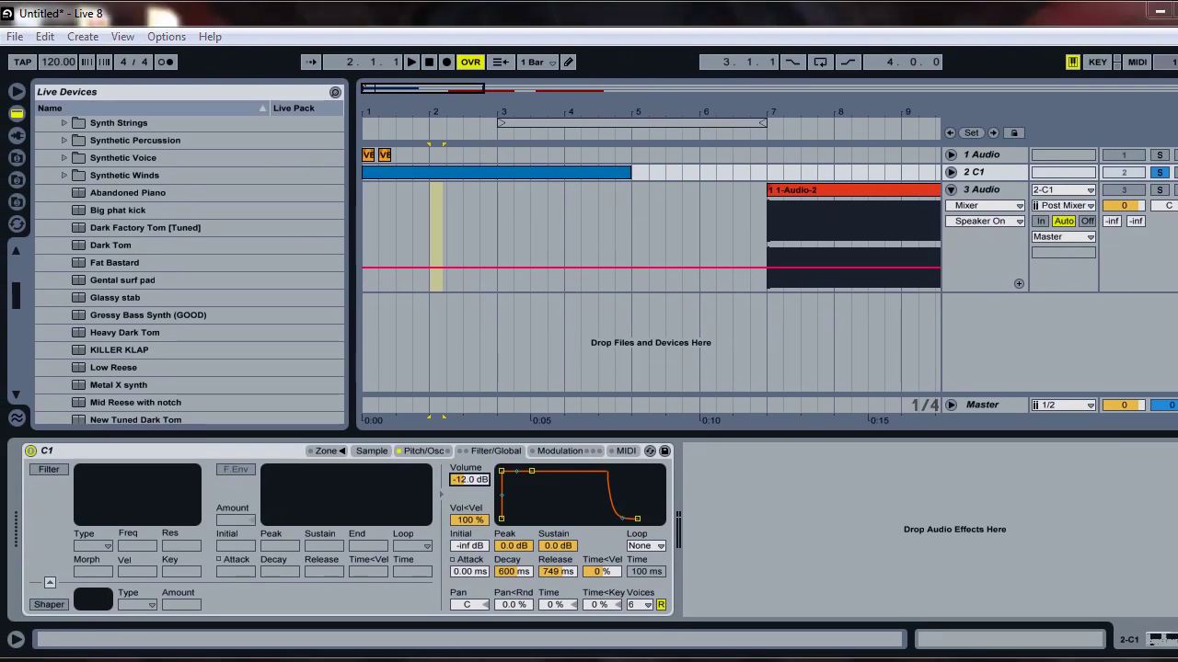
- Maximize the window, unfold the C1 track in the arrangement and reduce its lane to a short height
key("super+Up")
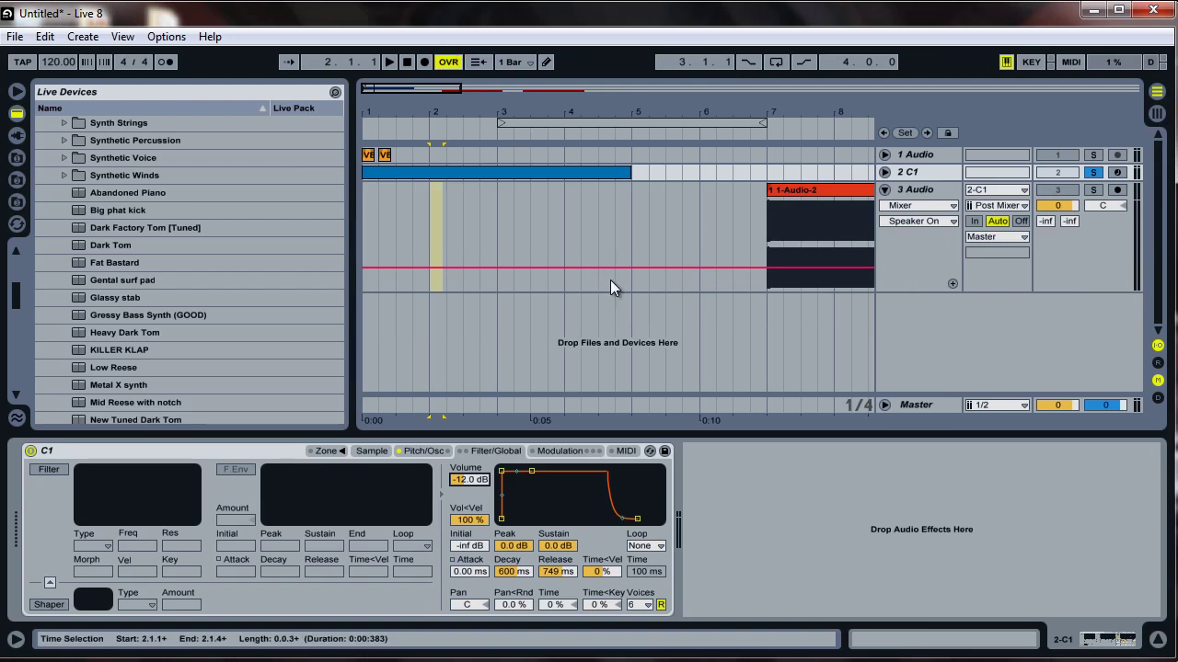
left_click_drag(368, 88, 369, 92)
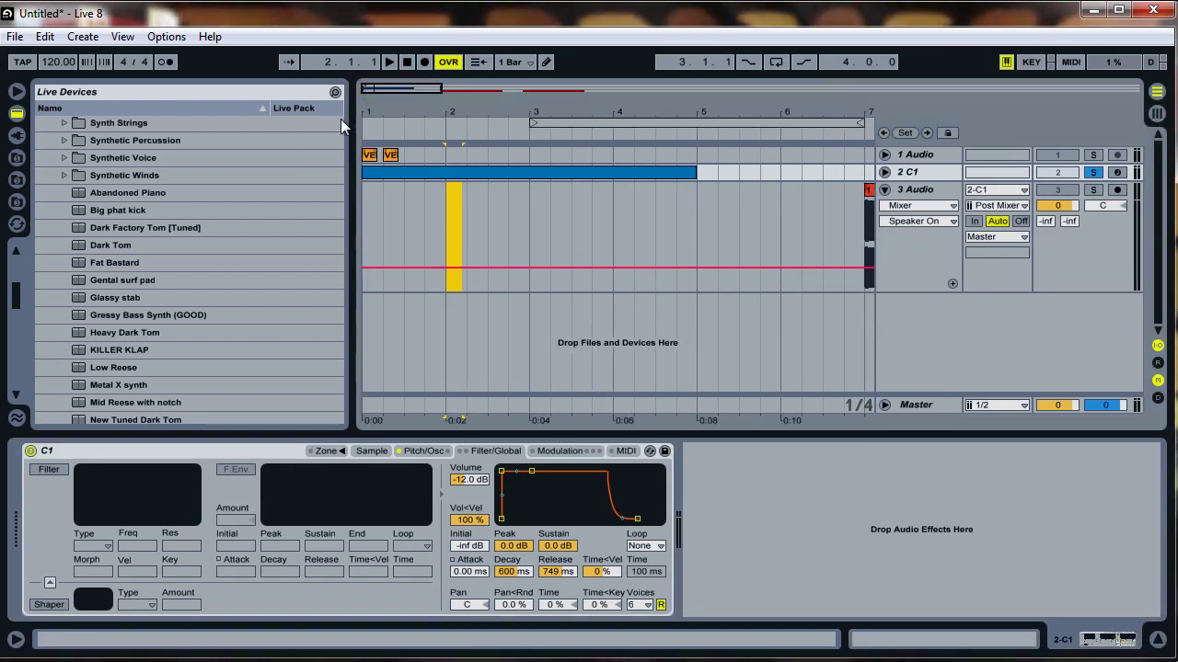
left_click(885, 176)
left_click(883, 174)
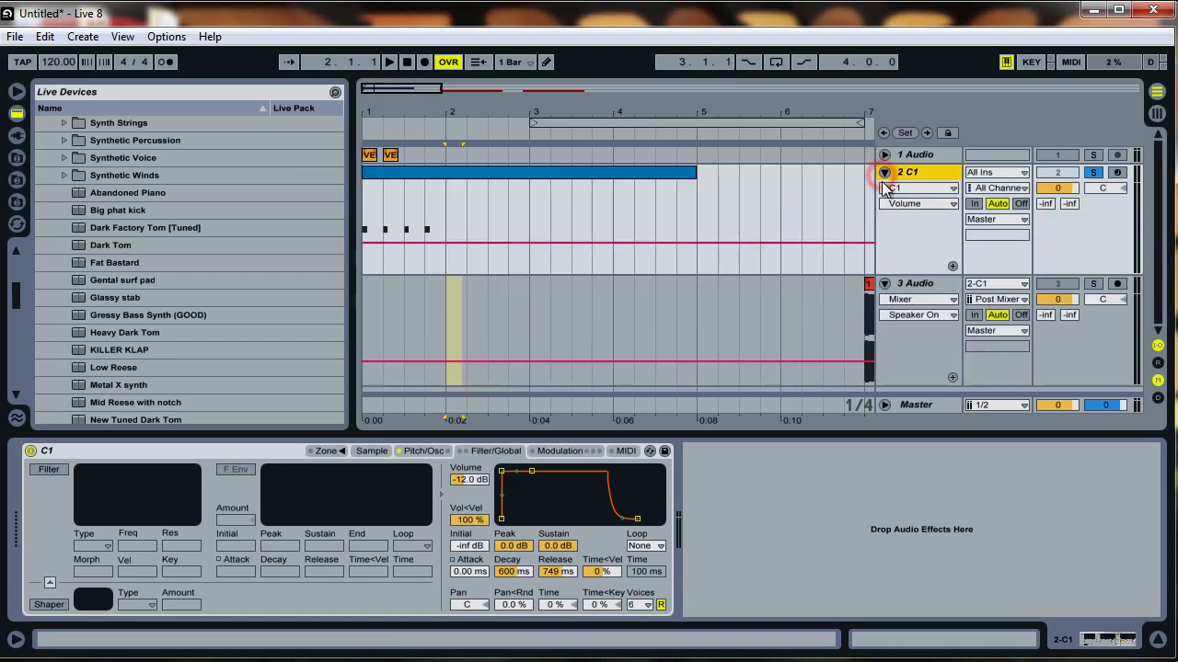
left_click_drag(909, 272, 909, 214)
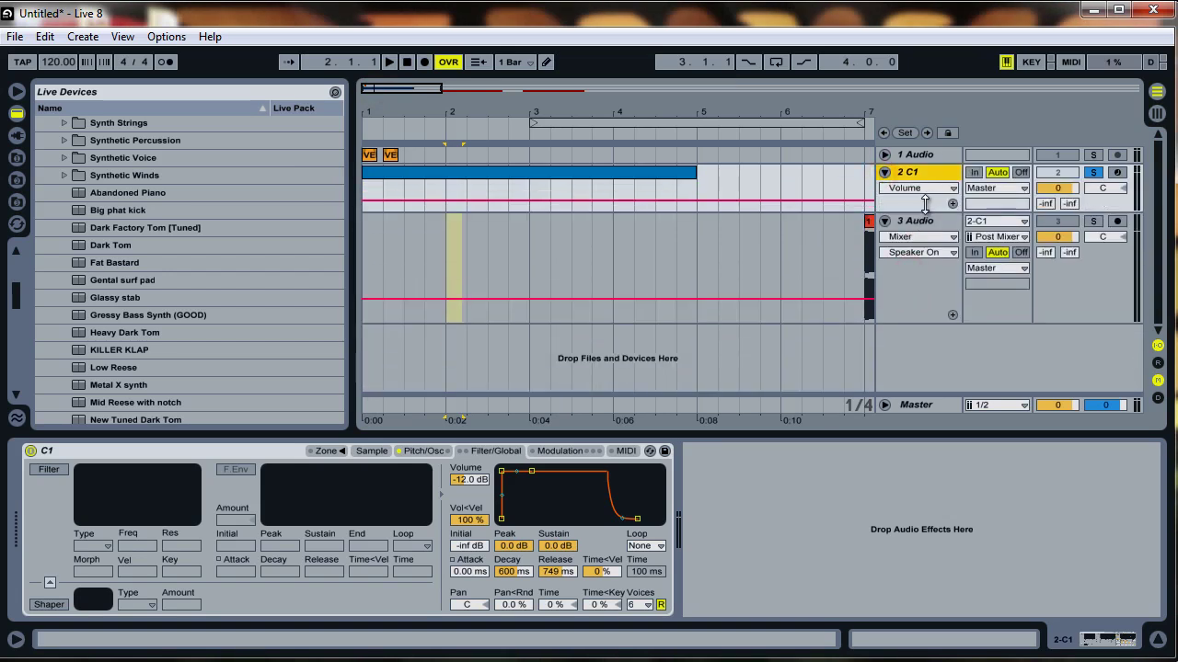
- Return the song position to 1.1.1 and arm the 3 Audio track for recording
left_click(405, 62)
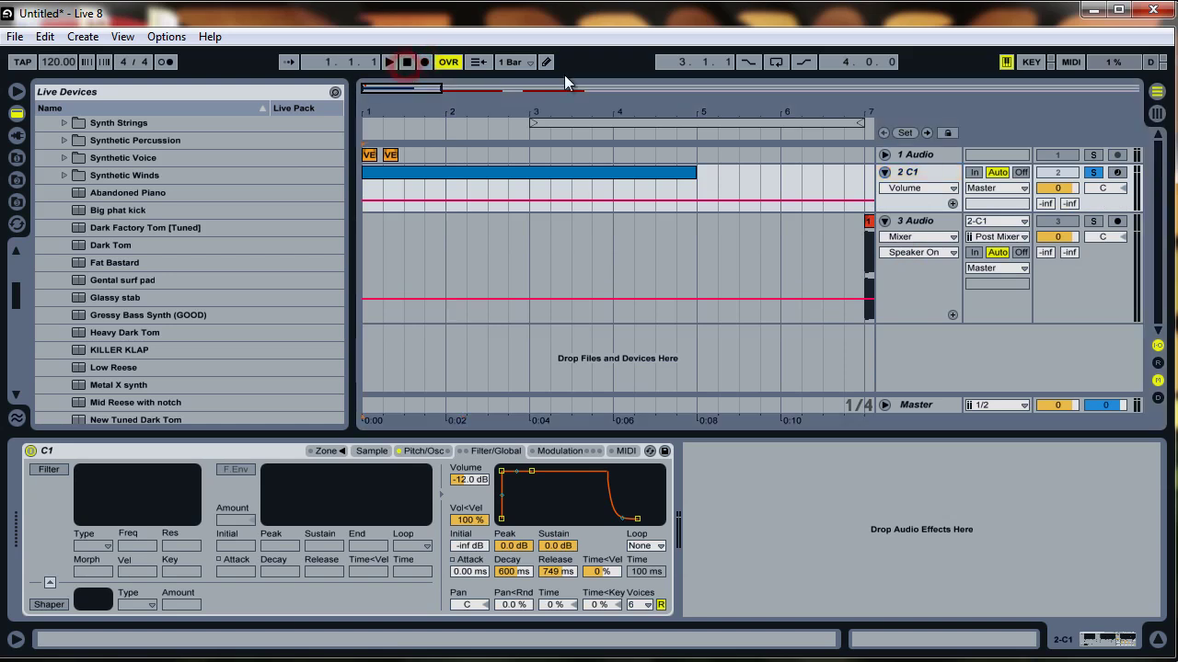
left_click(1117, 223)
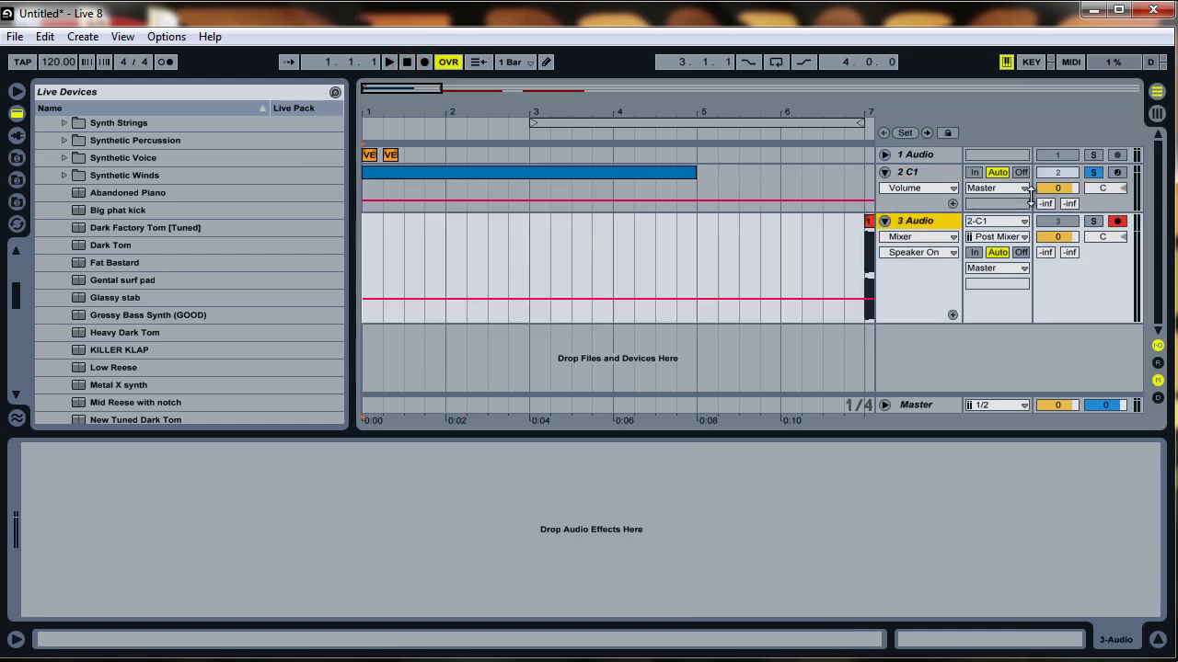
- Expand the 1 Audio track with the hard kick clips to a taller lane and solo it
left_click(884, 154)
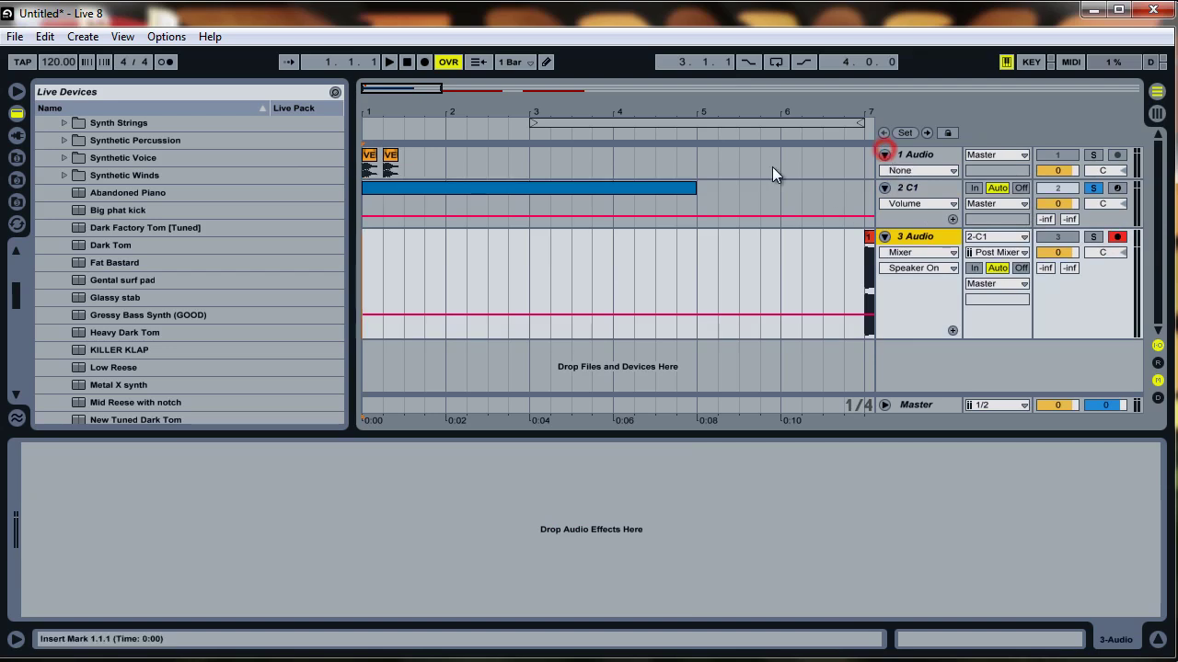
left_click_drag(945, 178, 955, 219)
mouse_move(434, 84)
left_mouse_down()
mouse_move(408, 90)
mouse_move(421, 91)
left_mouse_up()
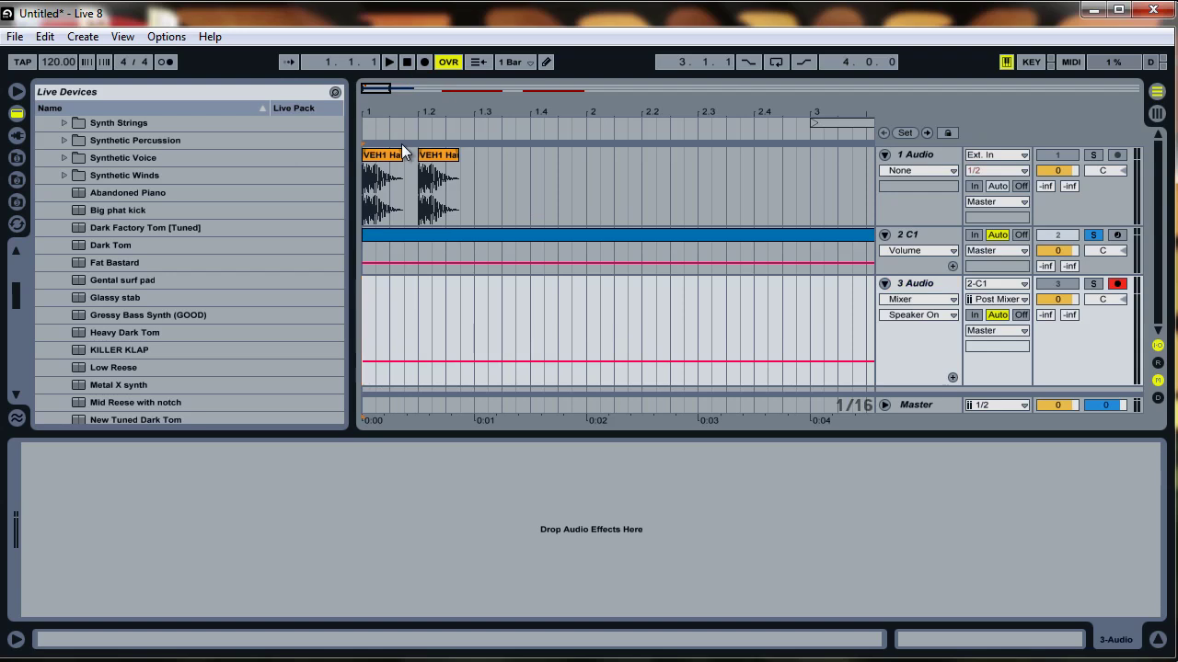
left_click(1094, 155)
left_click_drag(375, 86, 369, 100)
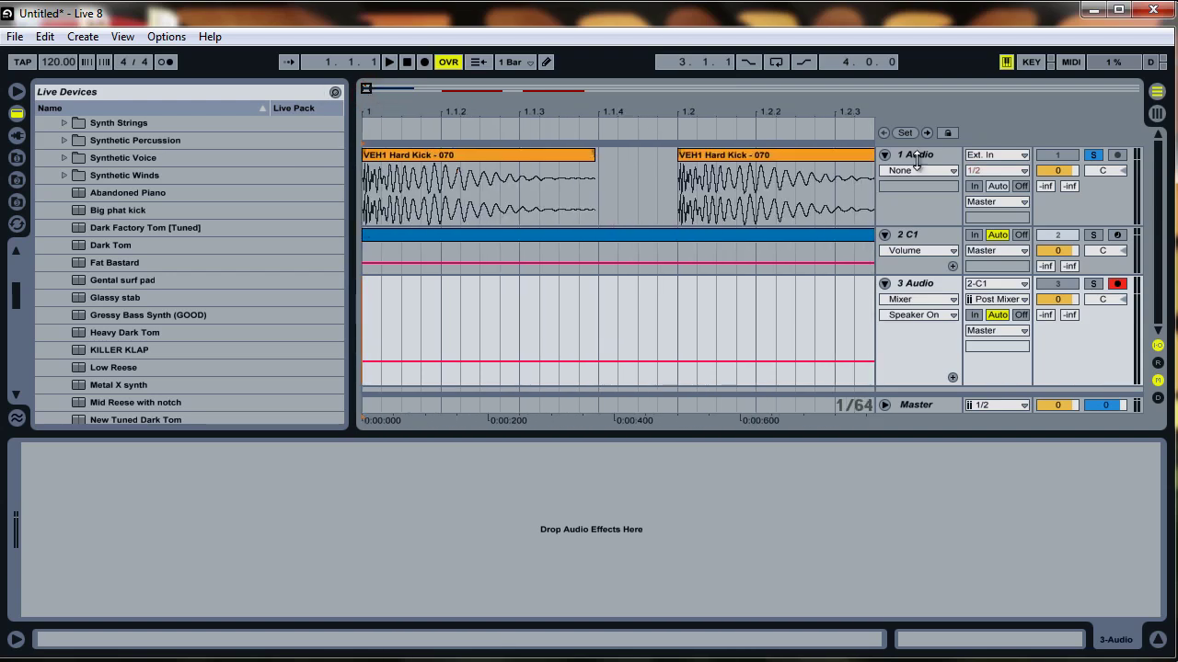
- Move the armed 3 Audio track up between the kick track and the C1 track
left_click(933, 287)
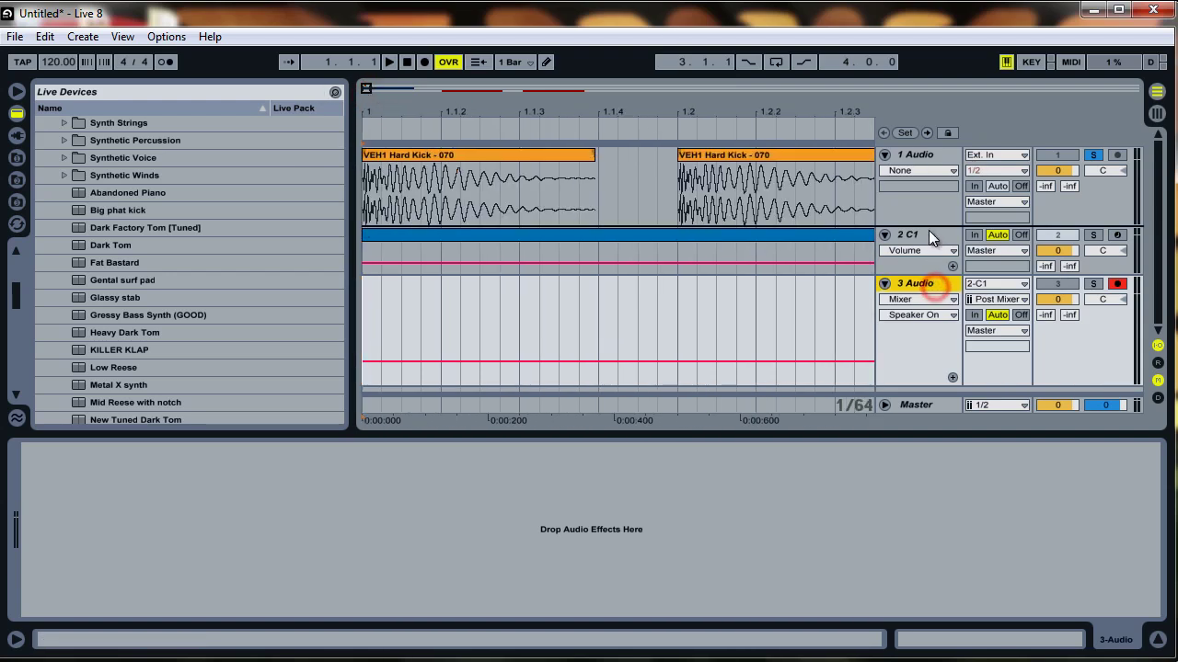
left_click_drag(926, 235, 925, 232)
- Try to record the C1 track's output onto the 2 Audio track from the song start
left_click(425, 63)
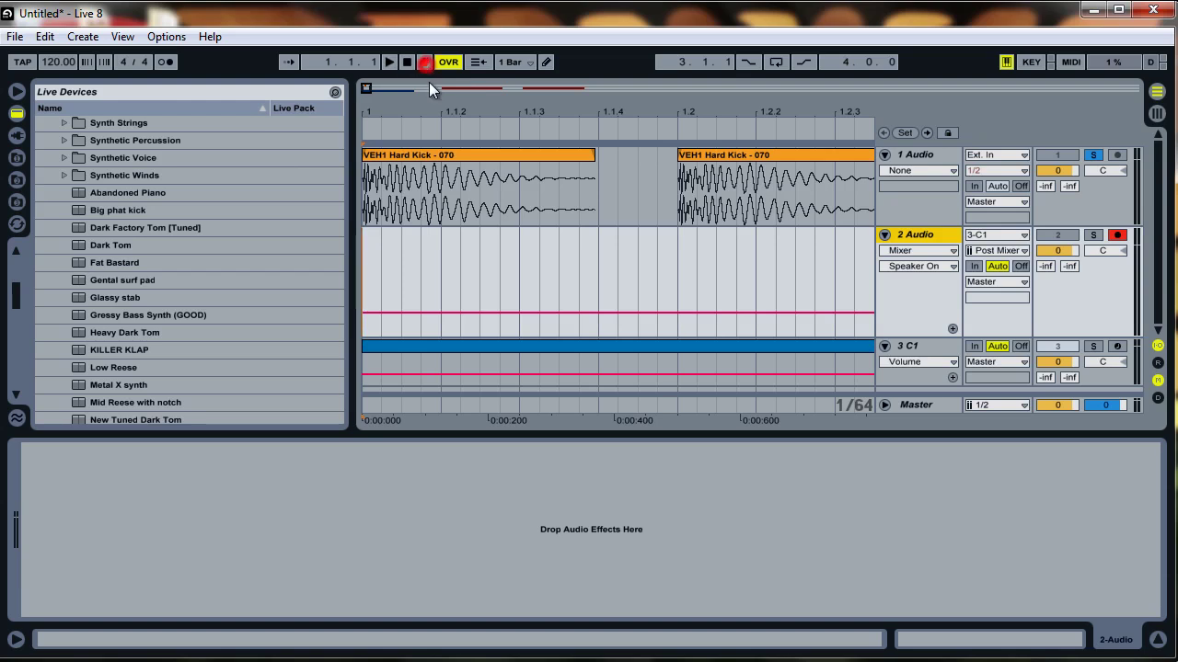
left_click(390, 62)
left_click(407, 61)
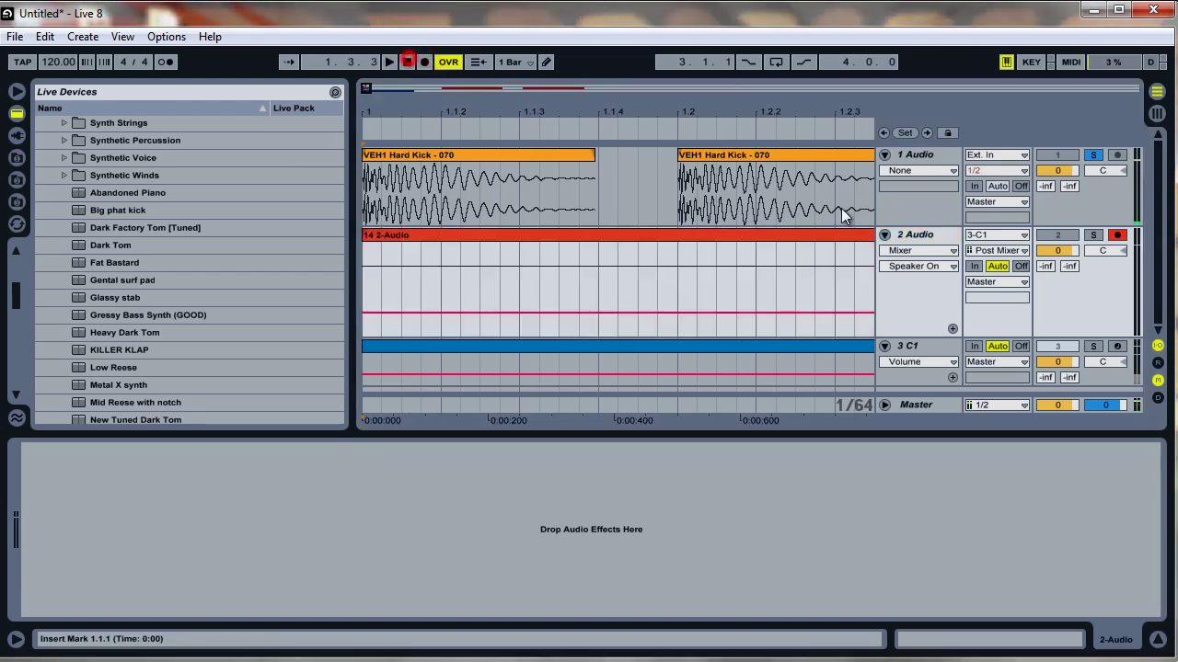
- Turn off the solo on the 1 Audio track and delete the empty take from the 2 Audio track
left_click(919, 350)
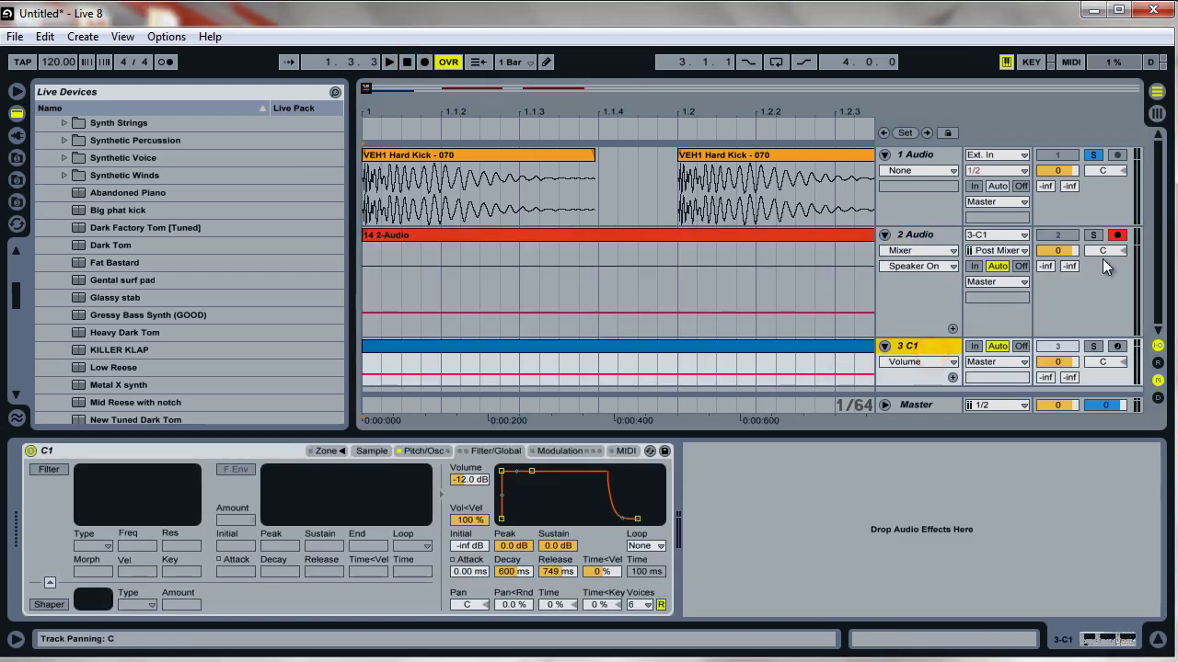
left_click(694, 239)
key("Delete")
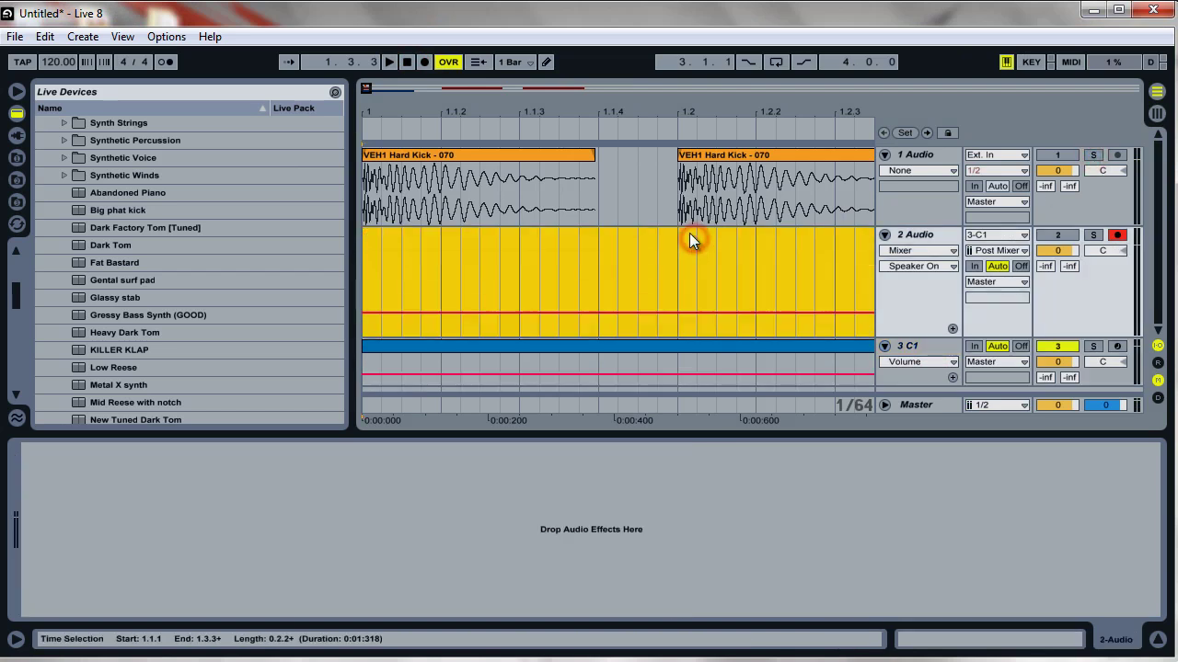
- Record a new take of the C1 output onto the 2 Audio track, from 1.1.1 to just after bar 2
left_click(408, 62)
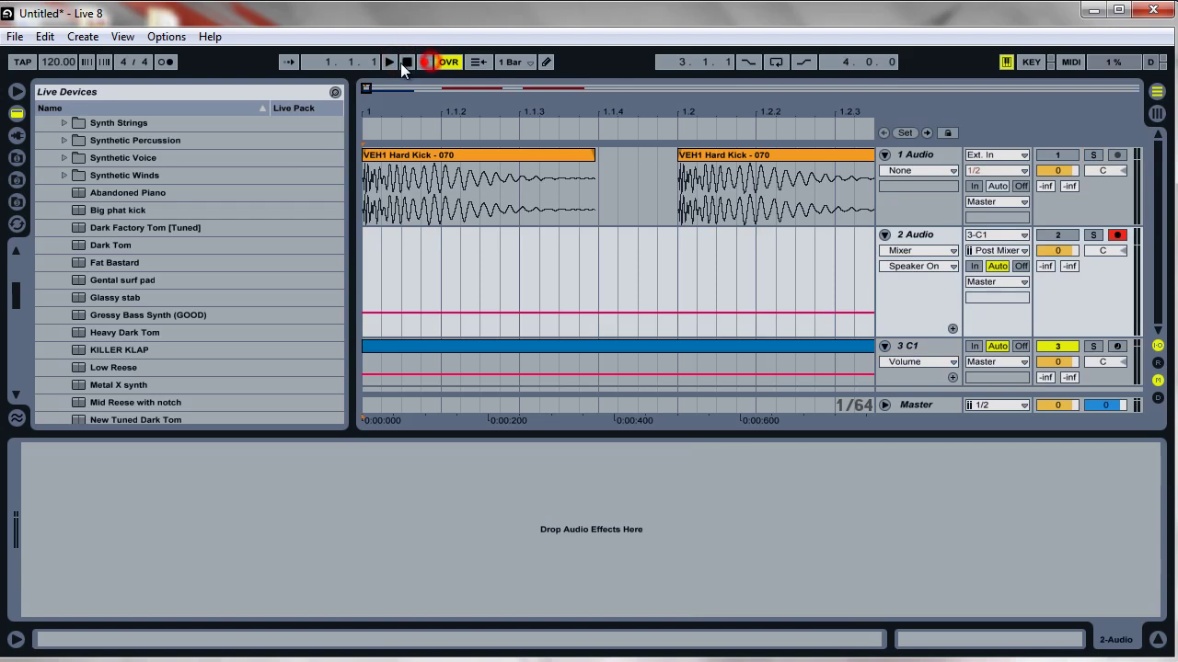
left_click(394, 62)
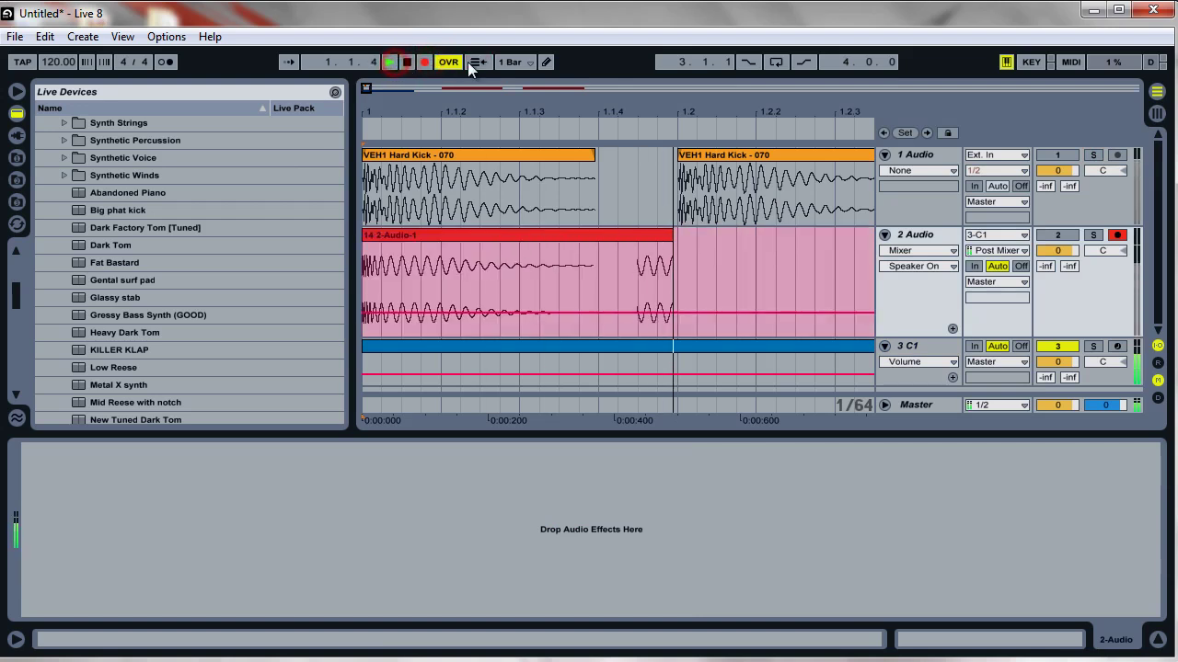
left_click(408, 62)
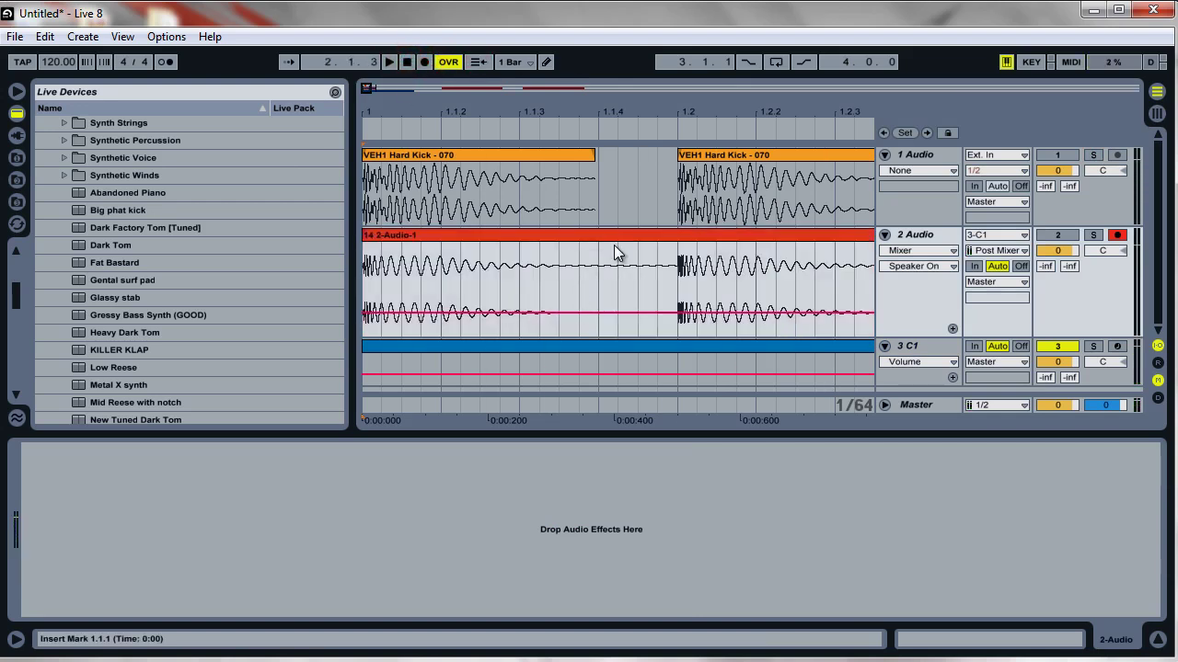
- Open the recorded 2 Audio clip's sample settings and raise its gain to 5.44 dB
left_click(619, 235)
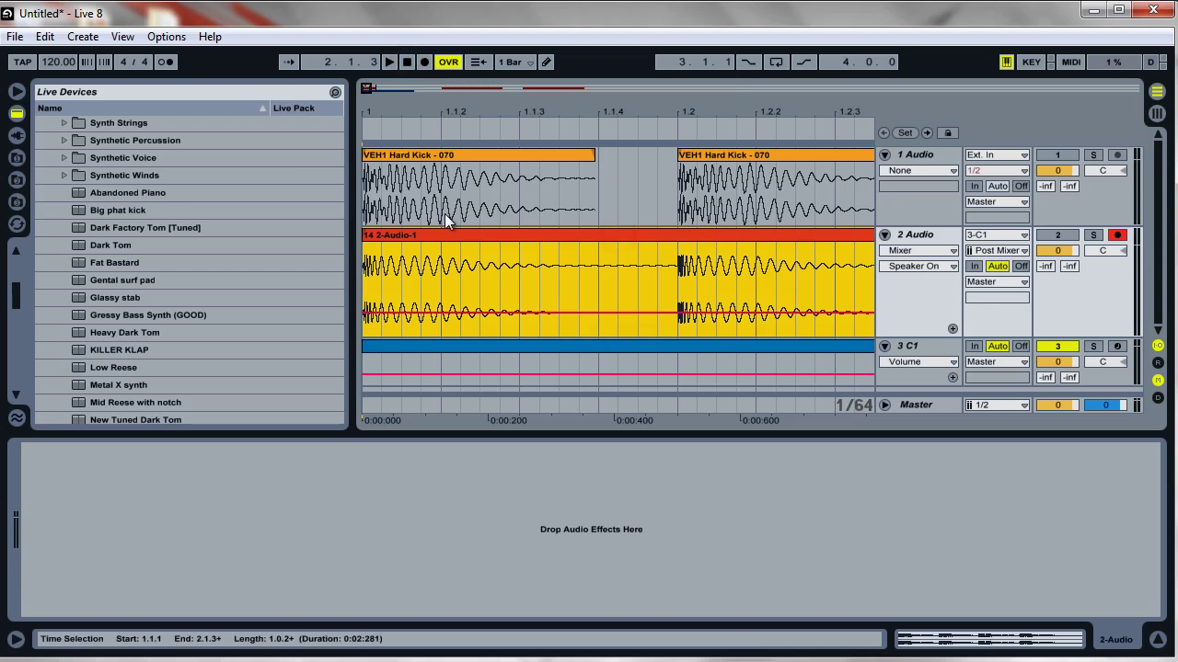
double_click(496, 235)
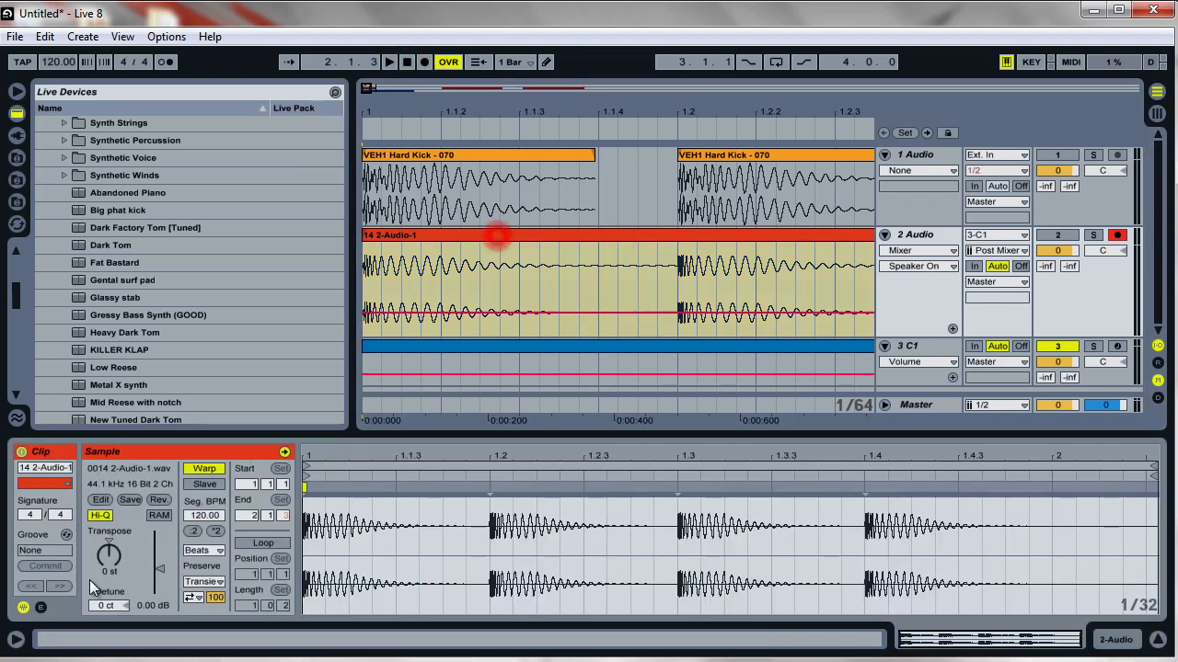
left_click_drag(159, 563, 142, 575)
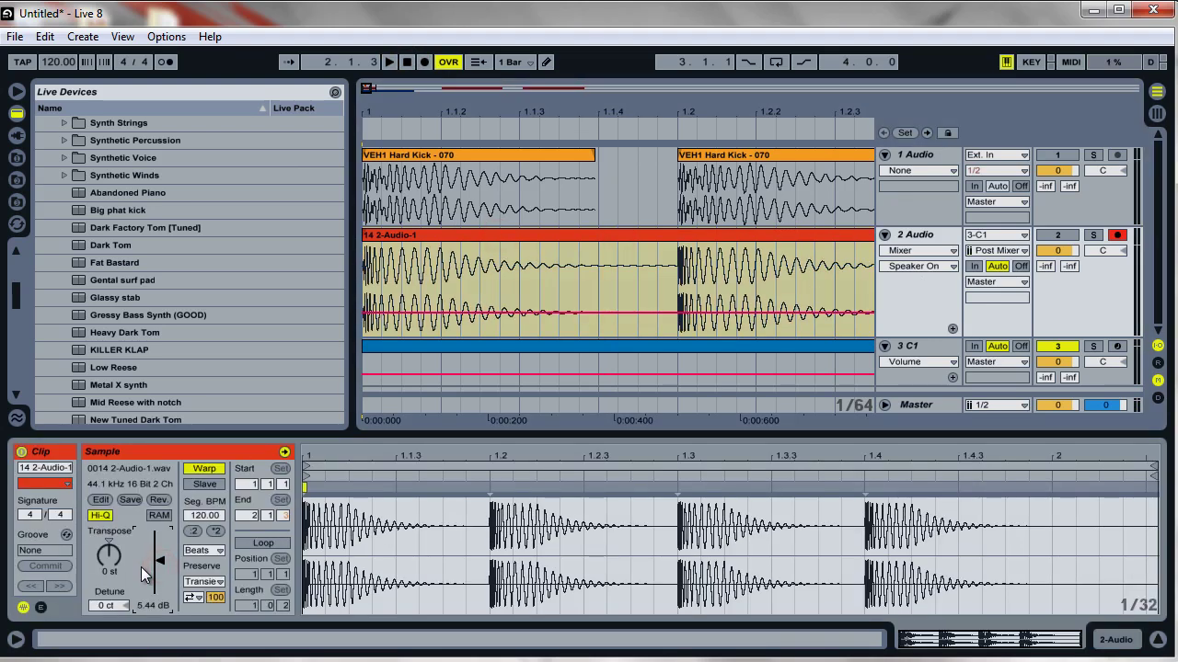
- Compare the recorded waveform with the original VEH1 Hard Kick - 070 clip at close range, including the kick's tail
left_click_drag(371, 90, 336, 80)
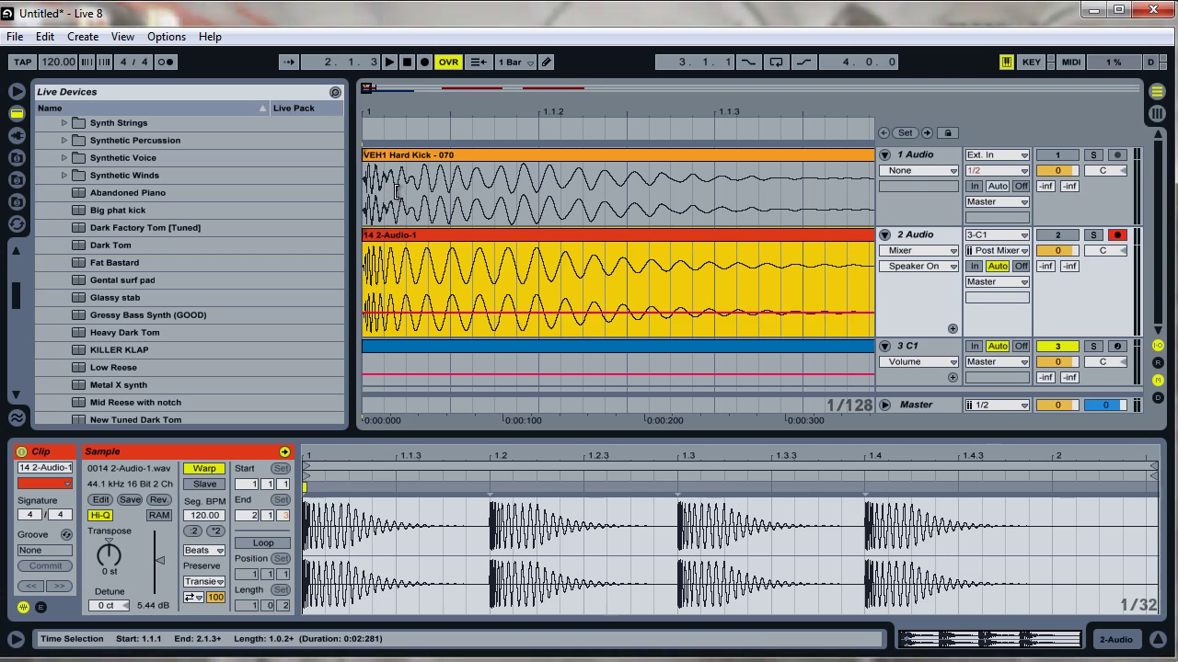
left_click_drag(368, 88, 373, 89)
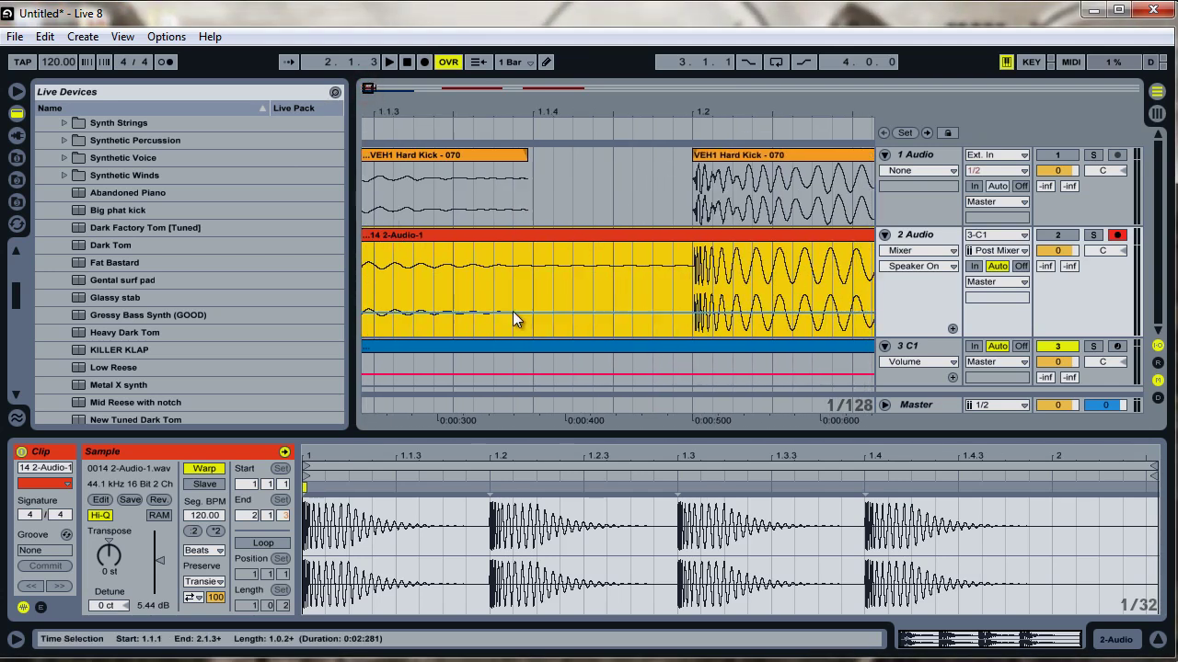
left_click_drag(372, 88, 370, 96)
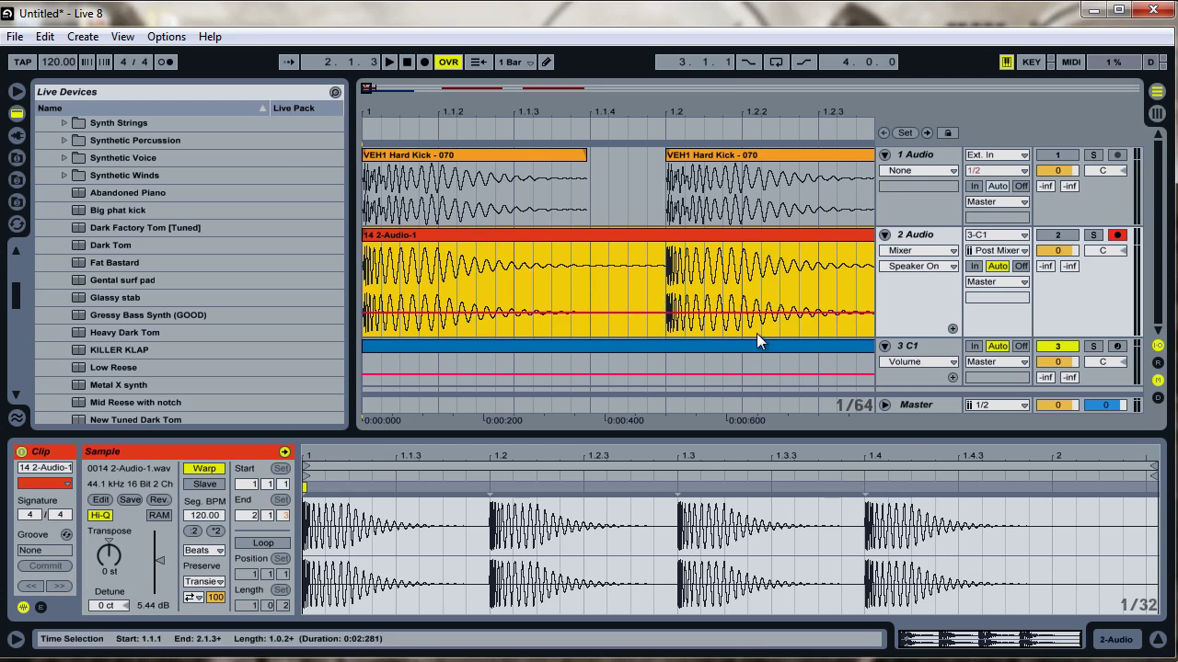
left_click(425, 180)
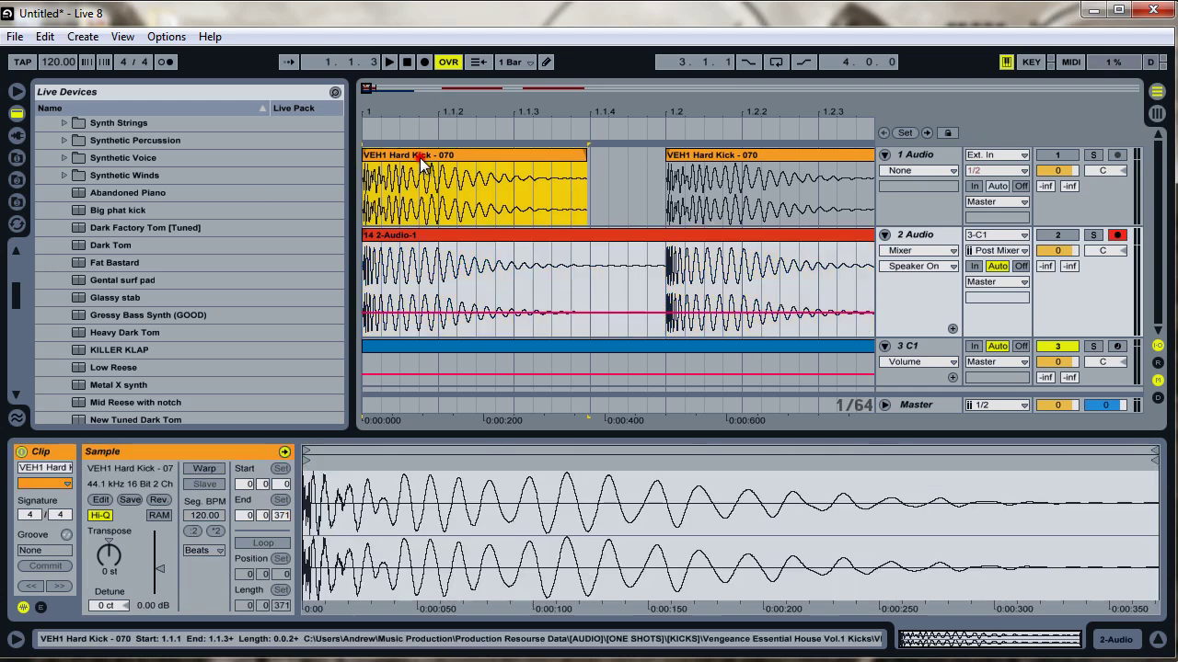
- Delete the recorded clip from the 2 Audio track
left_click(906, 346)
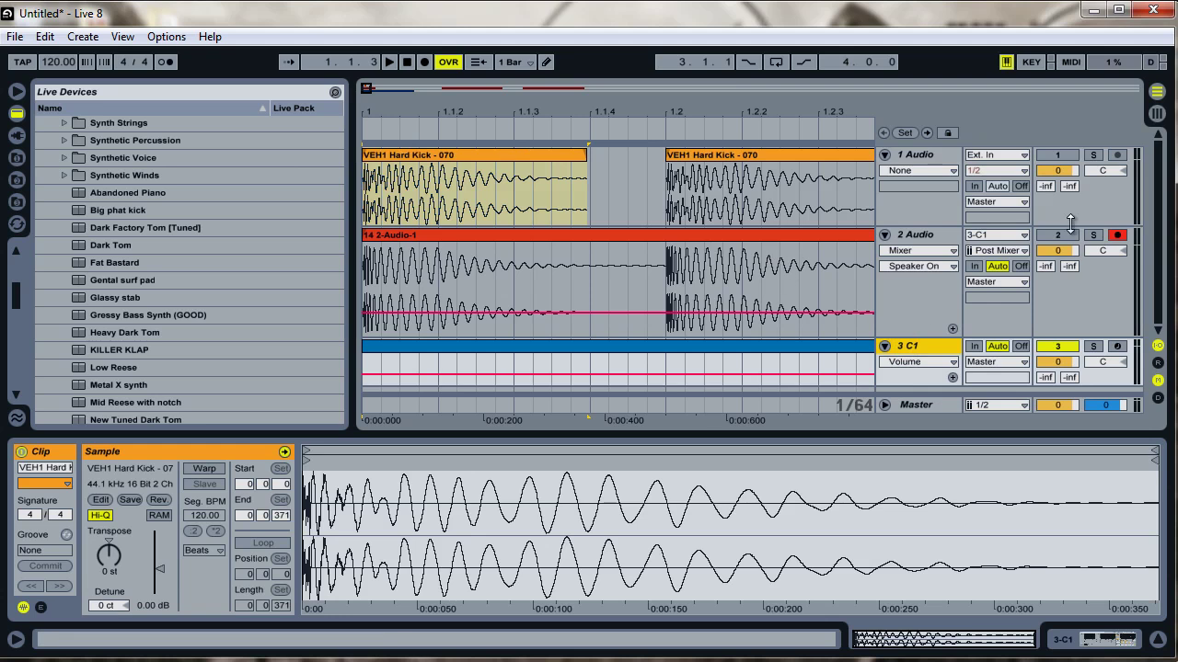
left_click(853, 236)
key("Delete")
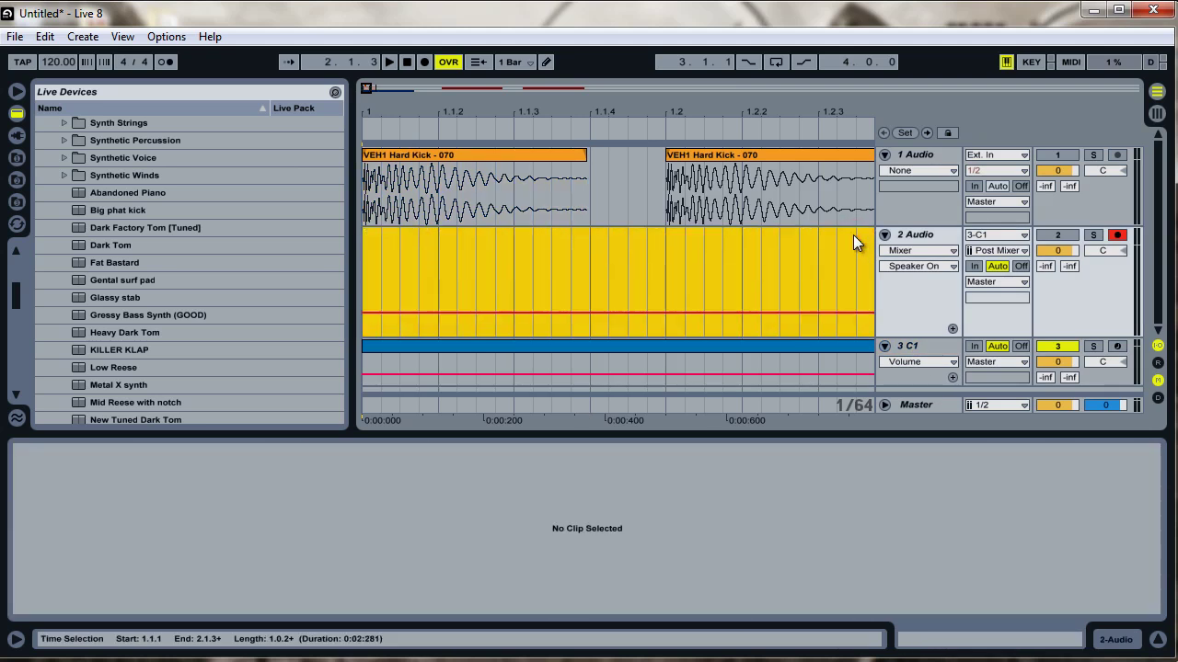
- Add a Saturator audio effect to the C1 track's device chain and turn on its Hi-Quality mode
left_click(900, 345)
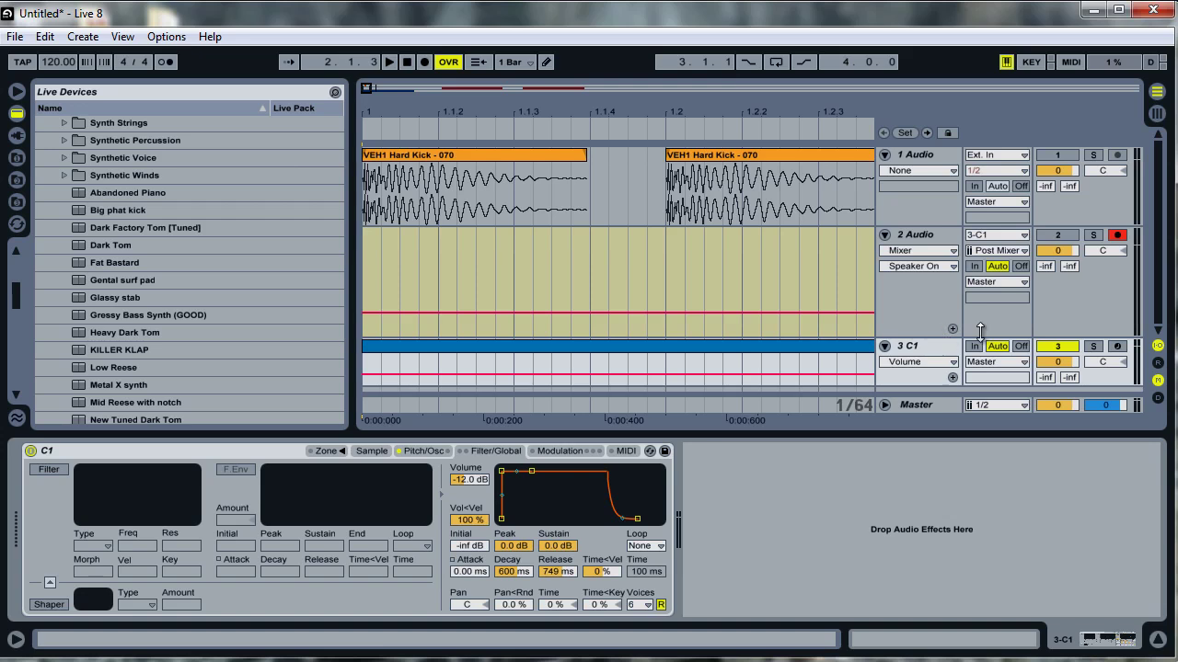
left_click(911, 345)
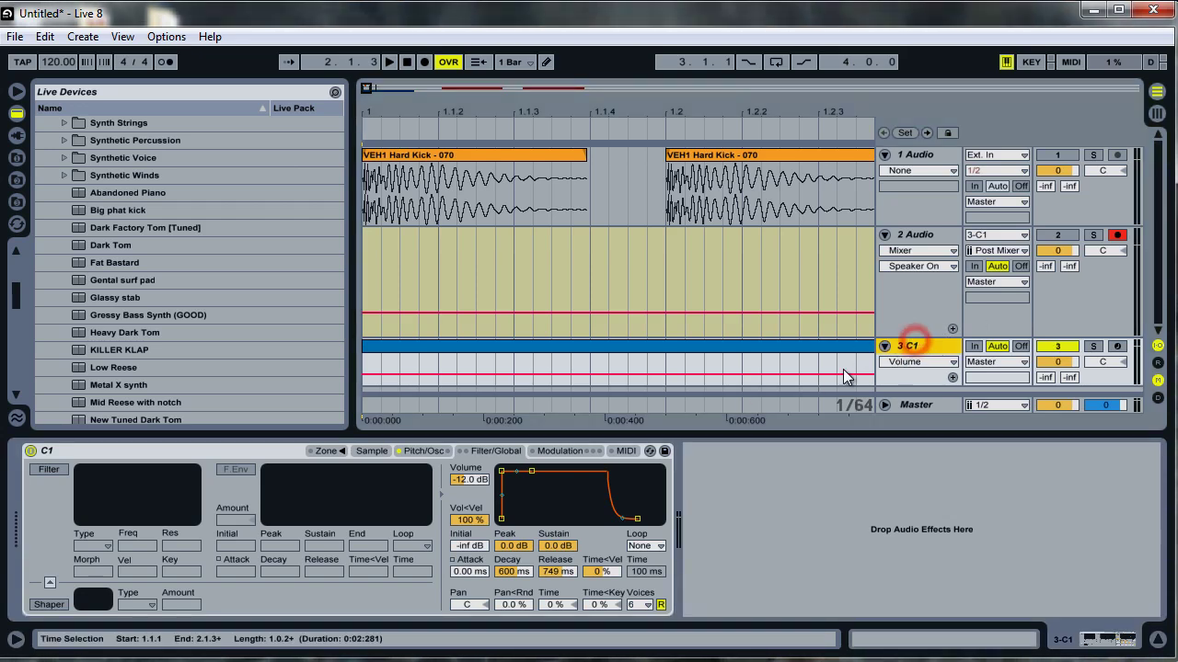
scroll(83, 170, "up", 3)
scroll(176, 244, "up", 6)
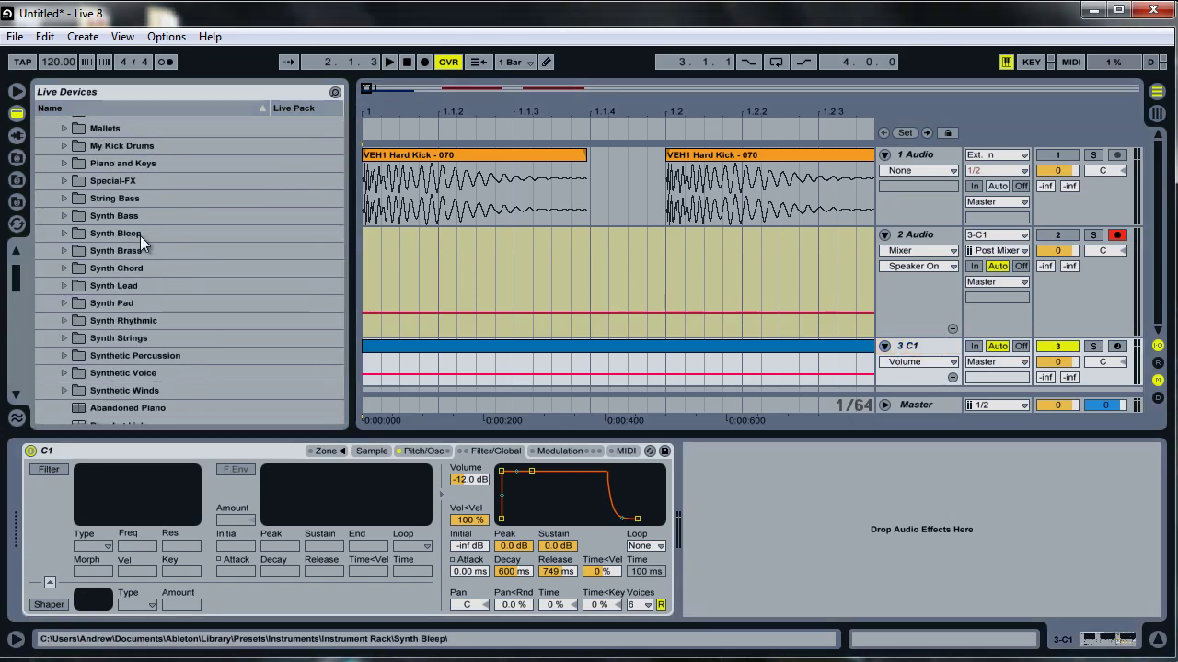
left_click(16, 136)
left_click(16, 113)
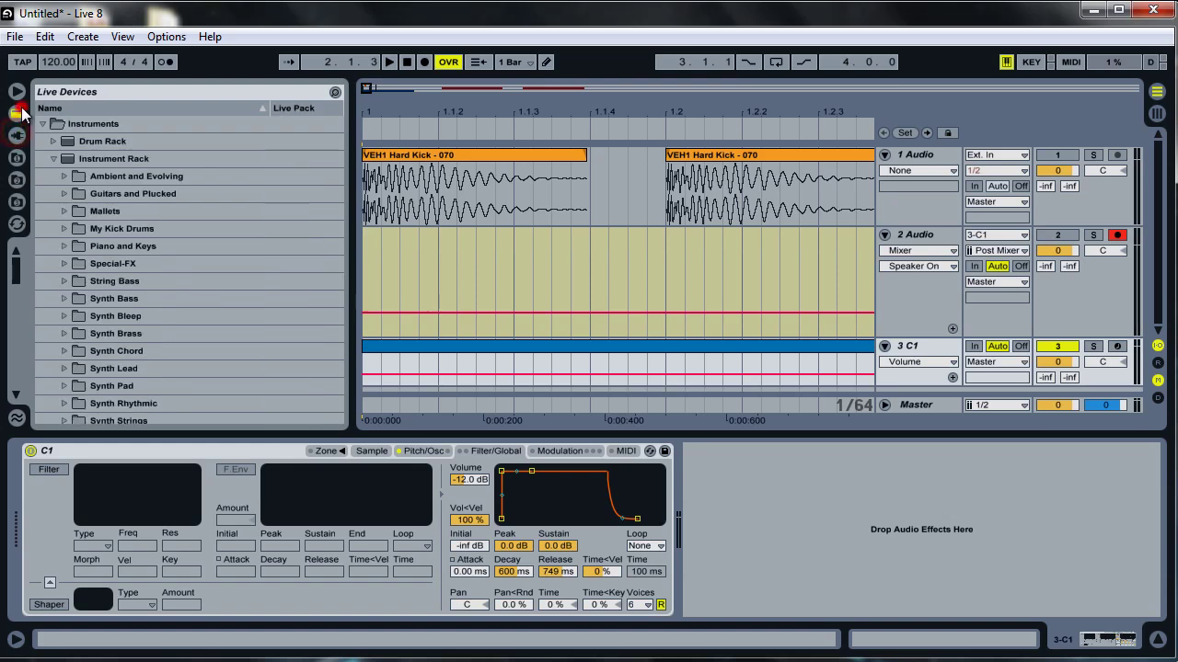
left_click(52, 158)
scroll(50, 252, "down", 10)
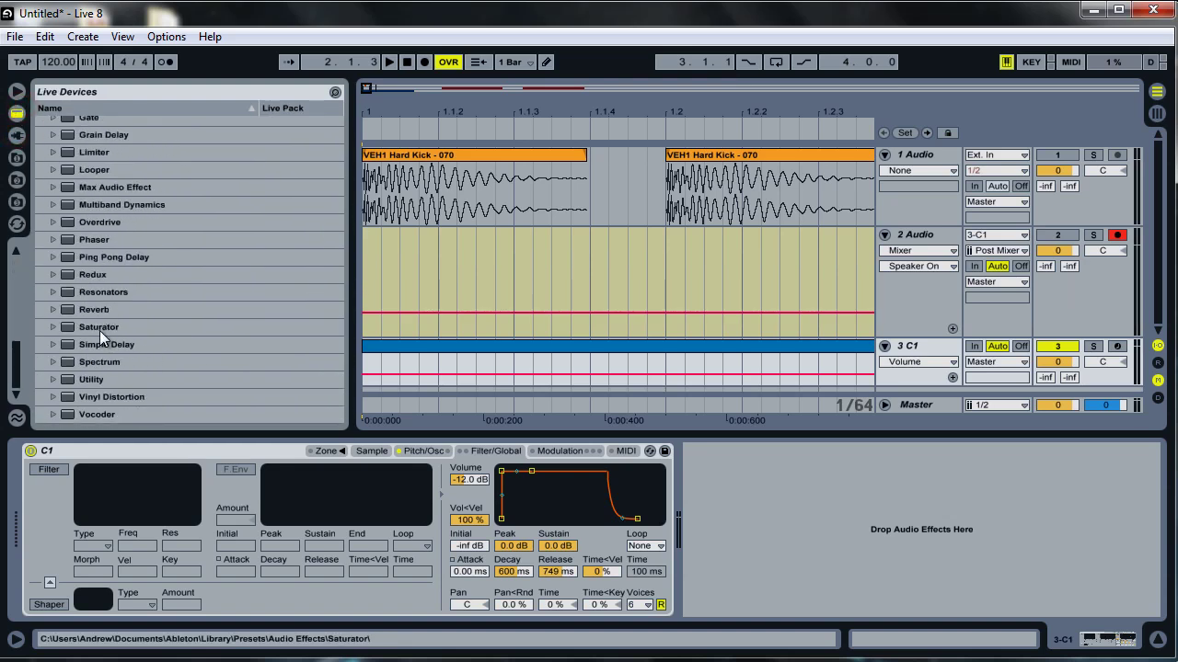
left_click_drag(62, 324, 788, 509)
right_click(752, 454)
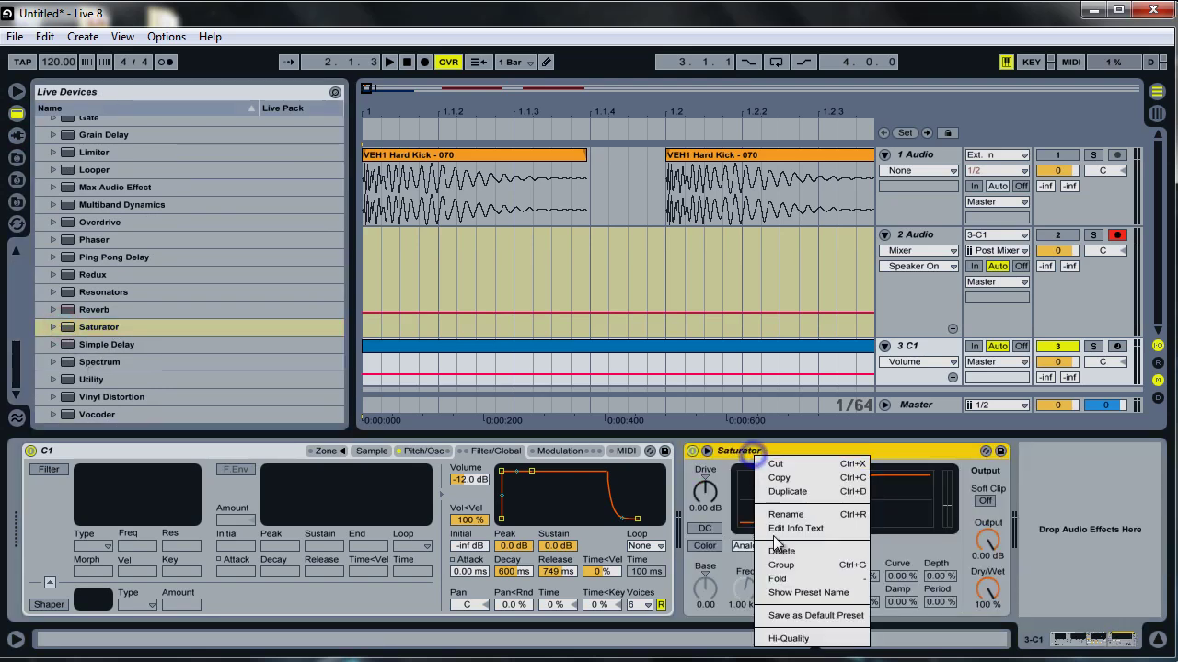
left_click(788, 638)
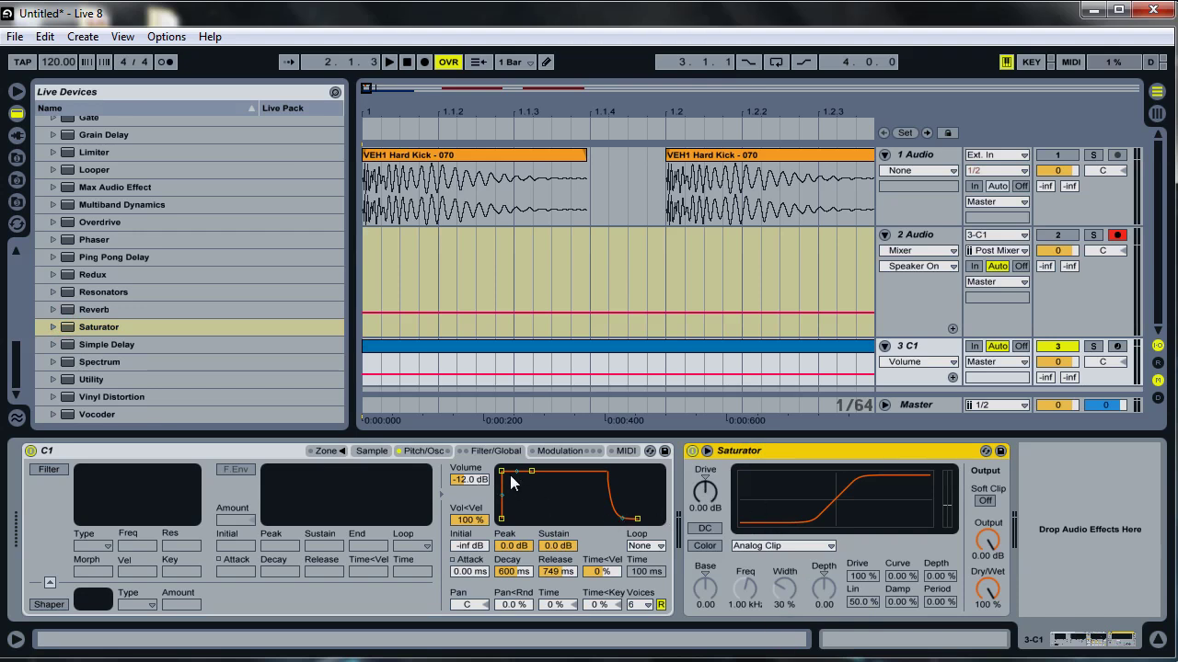
- Bypass the Saturator on the C1 track and start playback from the song start
left_click(692, 451)
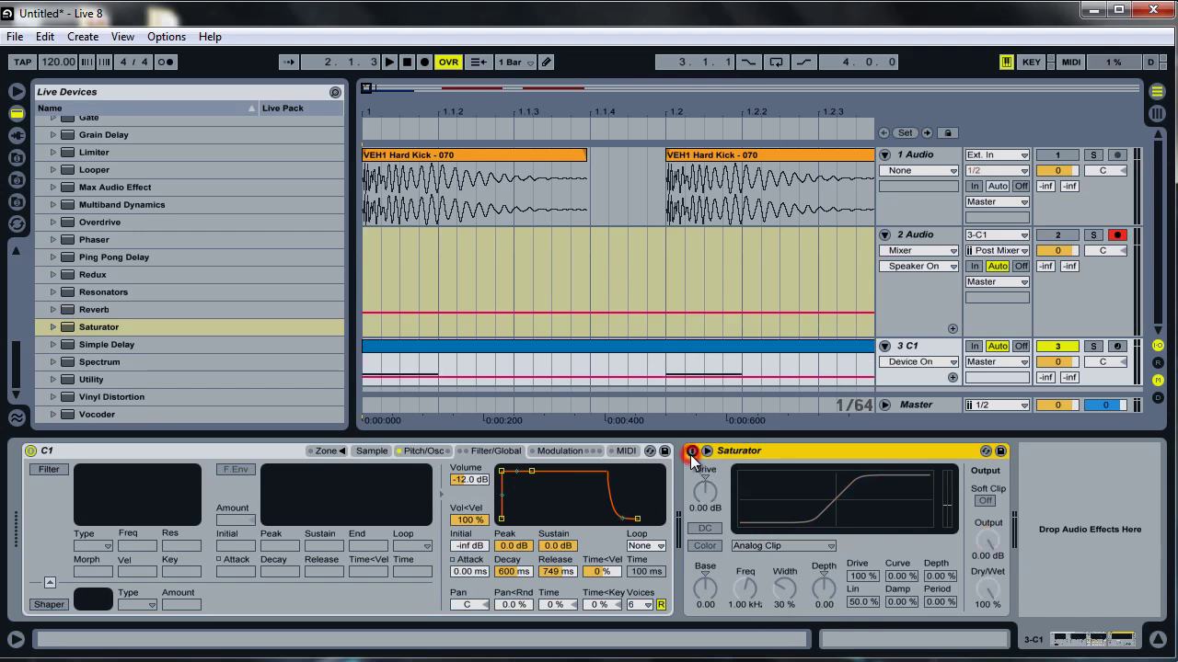
key("space")
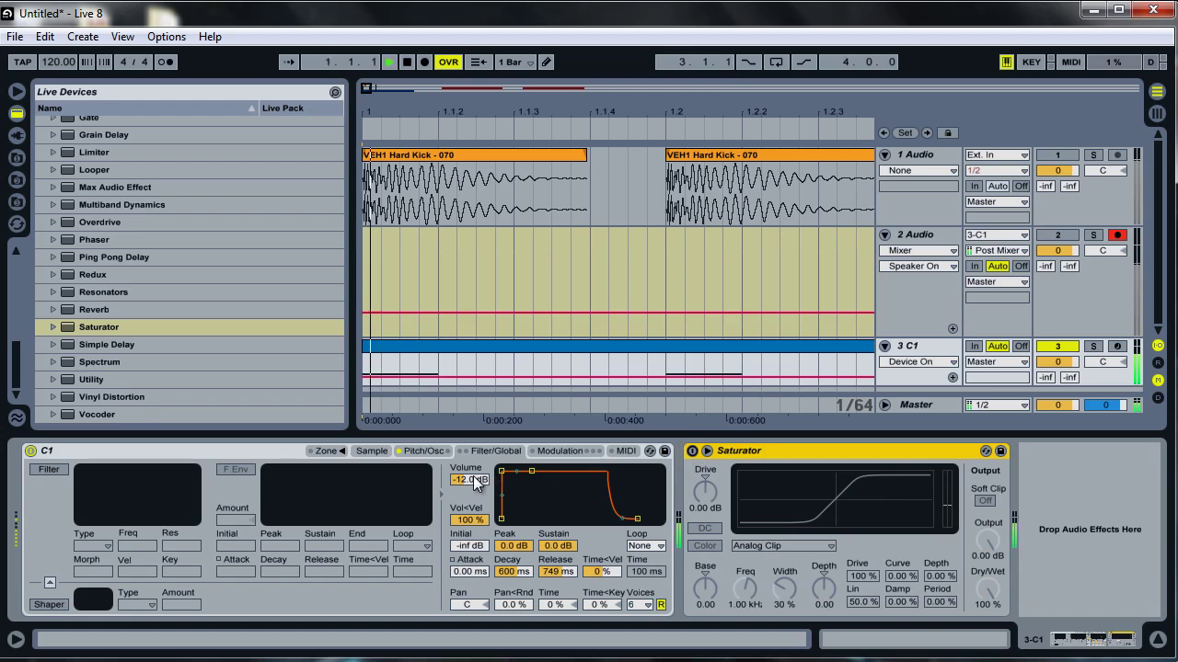
- Set the C1 instrument's Volume to -6.75 dB while the kick plays, and stop playback
left_click_drag(467, 493, 469, 484)
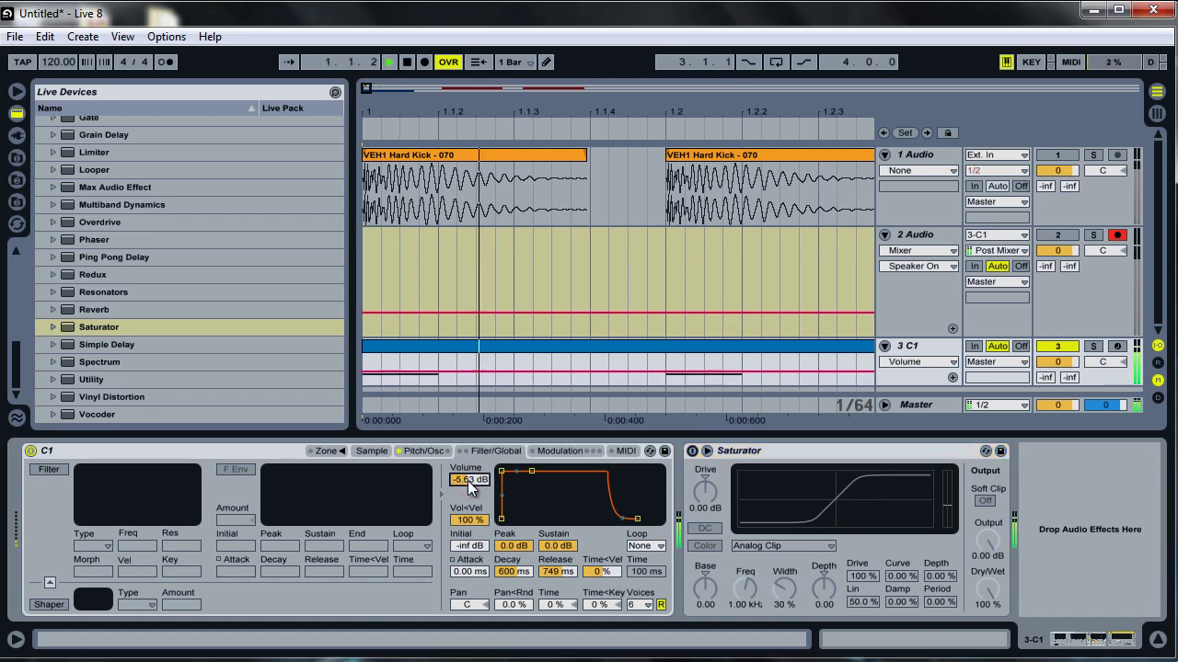
left_click_drag(467, 481, 469, 487)
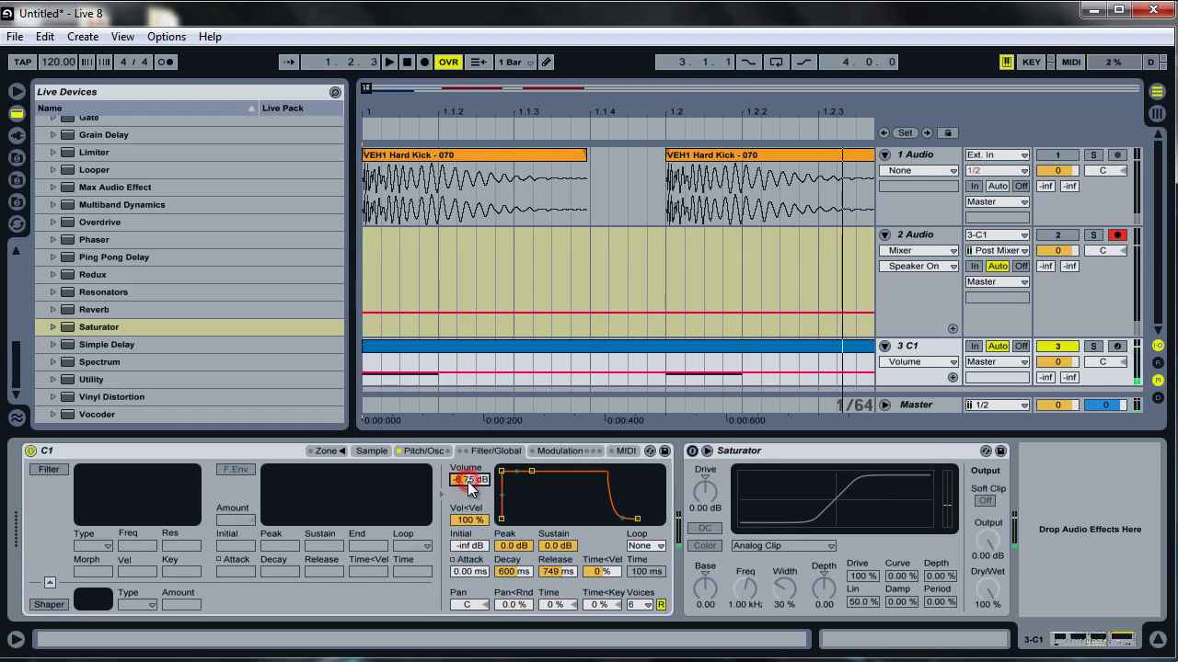
key("space")
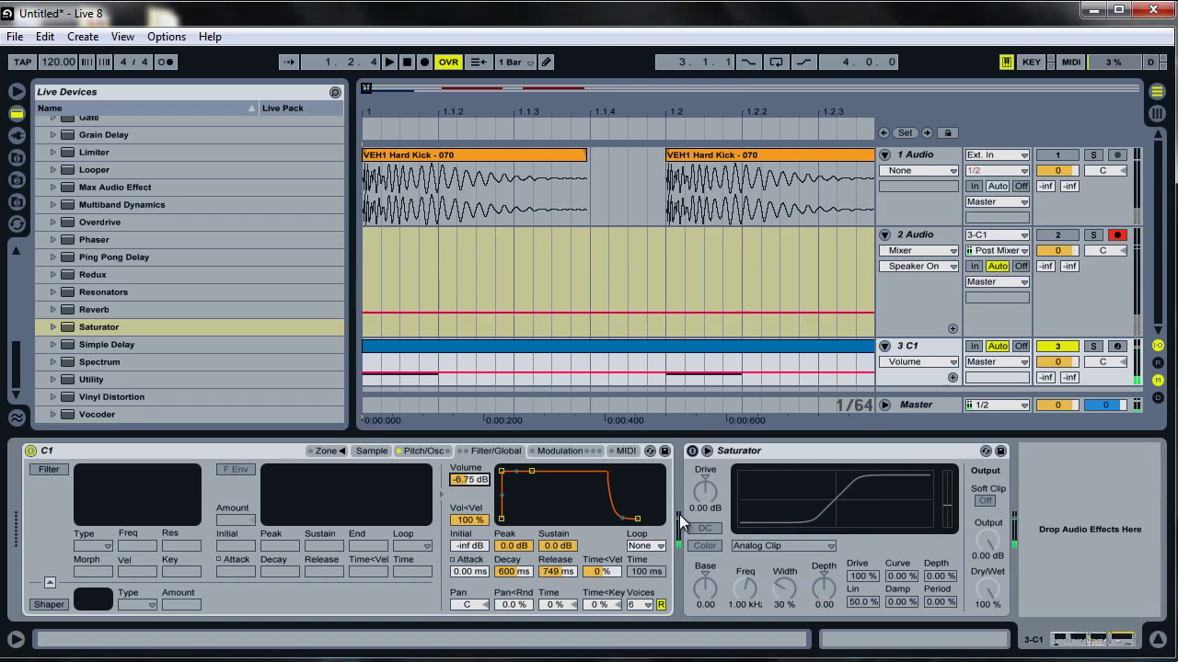
- Turn the Saturator on the C1 track back on and enable its Soft Clip
left_click(692, 451)
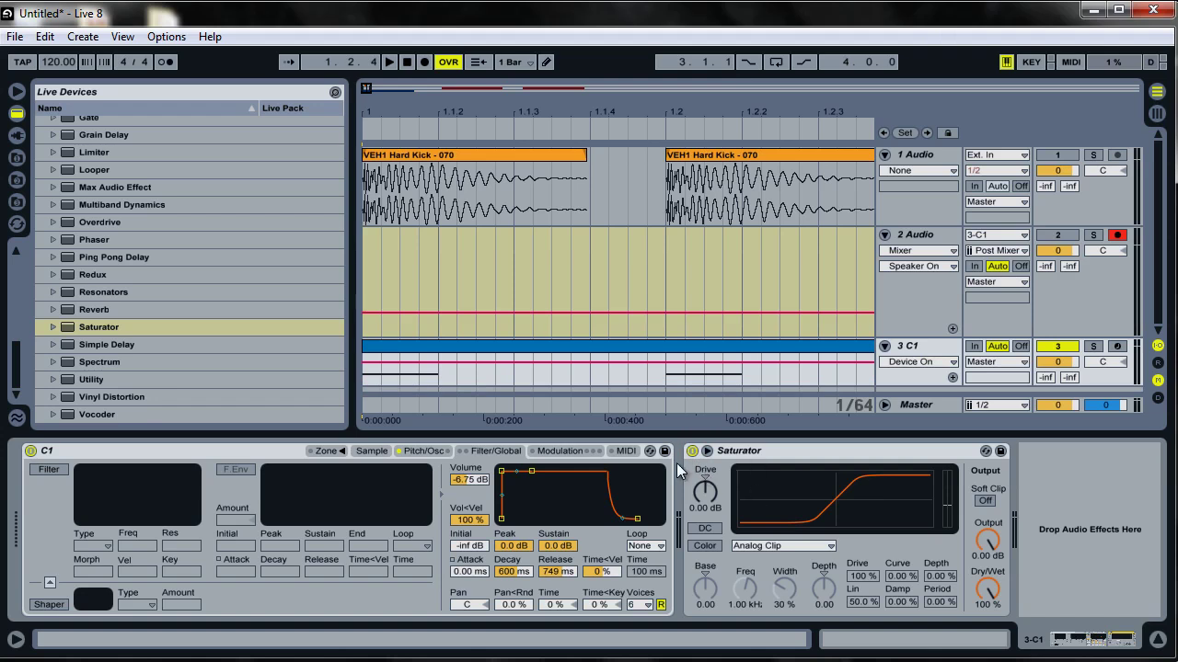
left_click(986, 501)
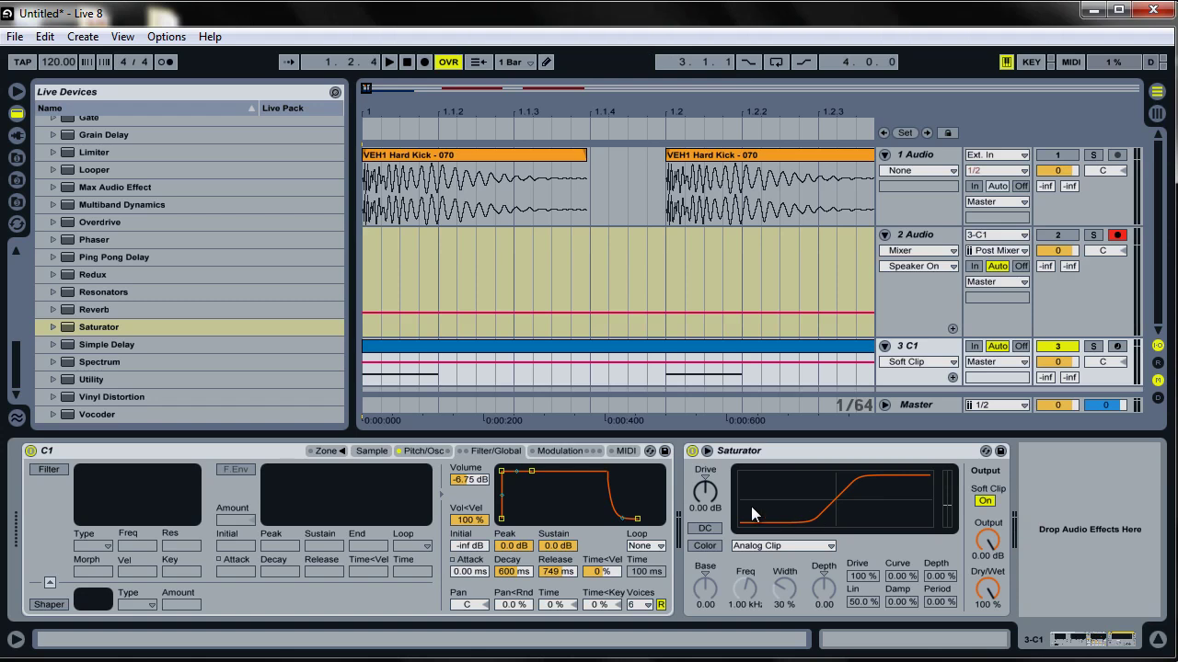
- Set the Saturator's Drive to 7.43 dB by ear, auditioning the kick between adjustments
mouse_move(706, 490)
left_mouse_down()
mouse_move(707, 451)
mouse_move(707, 494)
mouse_move(767, 509)
mouse_move(702, 480)
left_mouse_up()
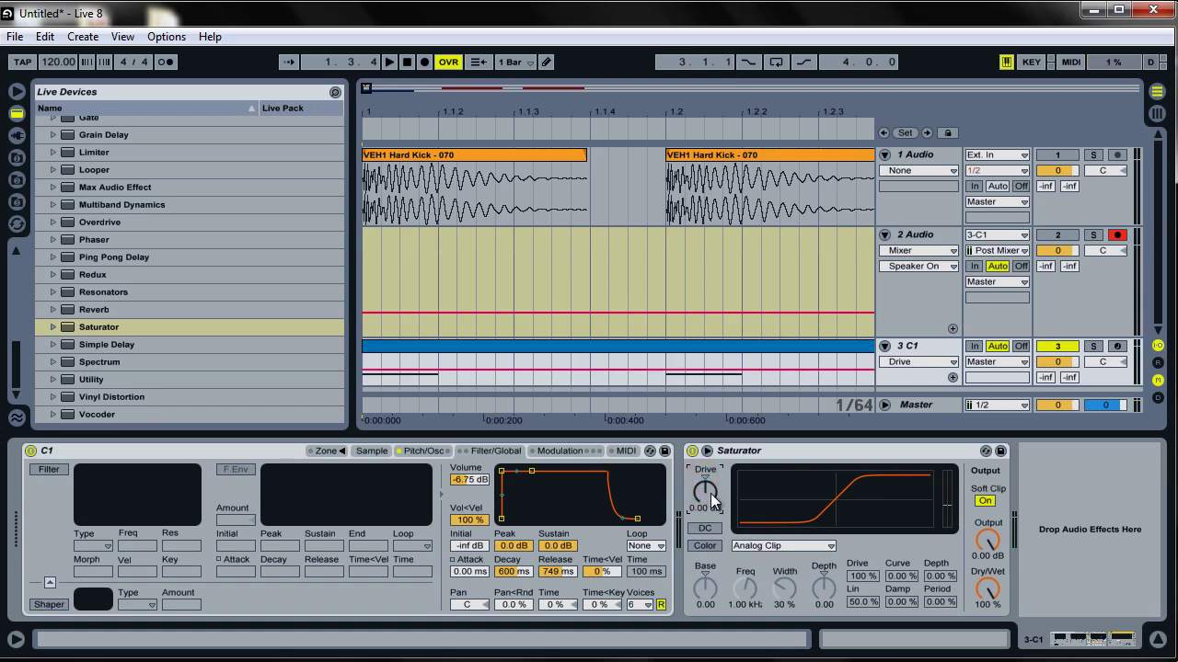
mouse_move(707, 494)
left_mouse_down()
mouse_move(707, 474)
mouse_move(708, 493)
left_mouse_up()
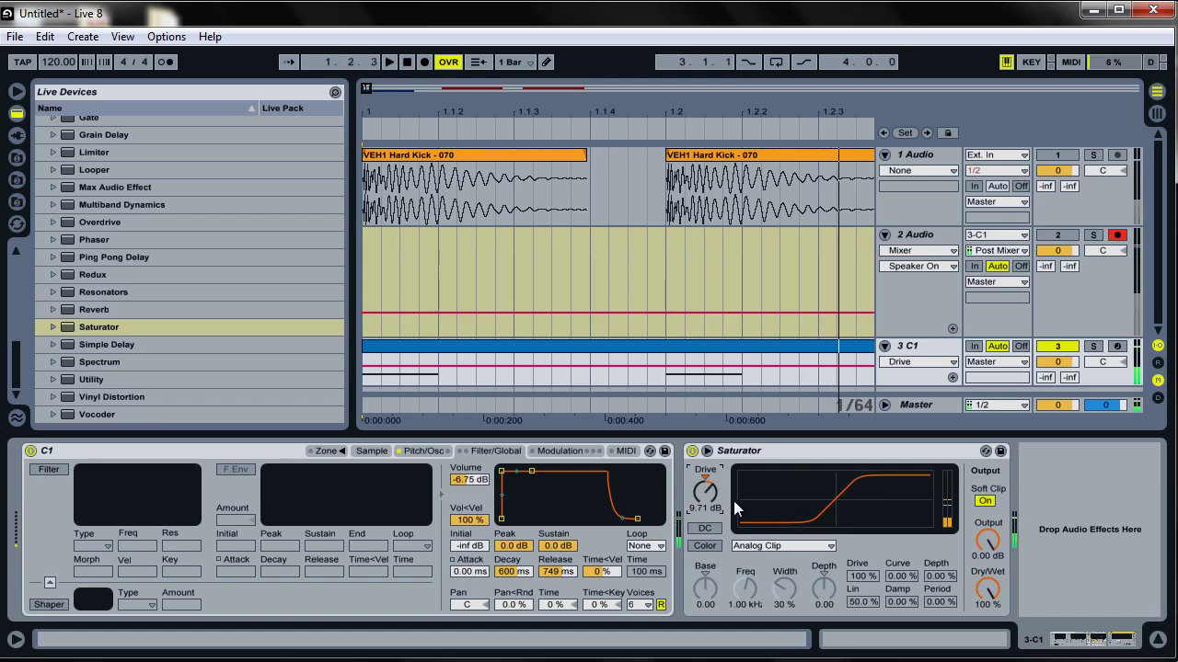
left_click_drag(716, 491, 715, 500)
key("space")
key("space")
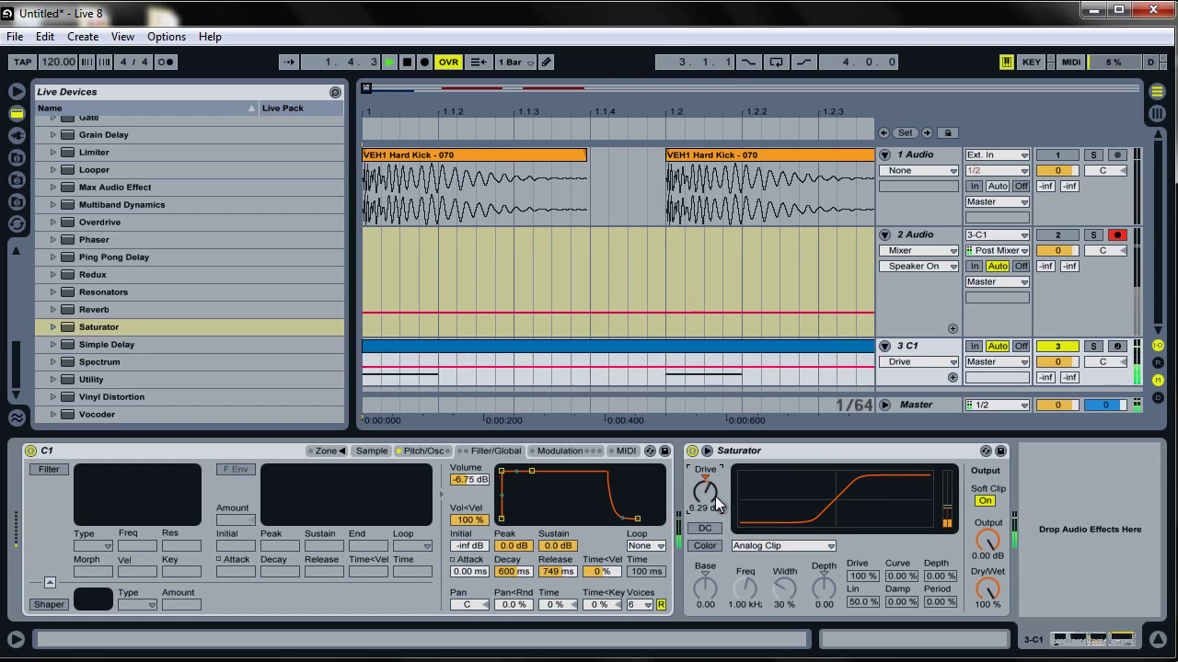
key("space")
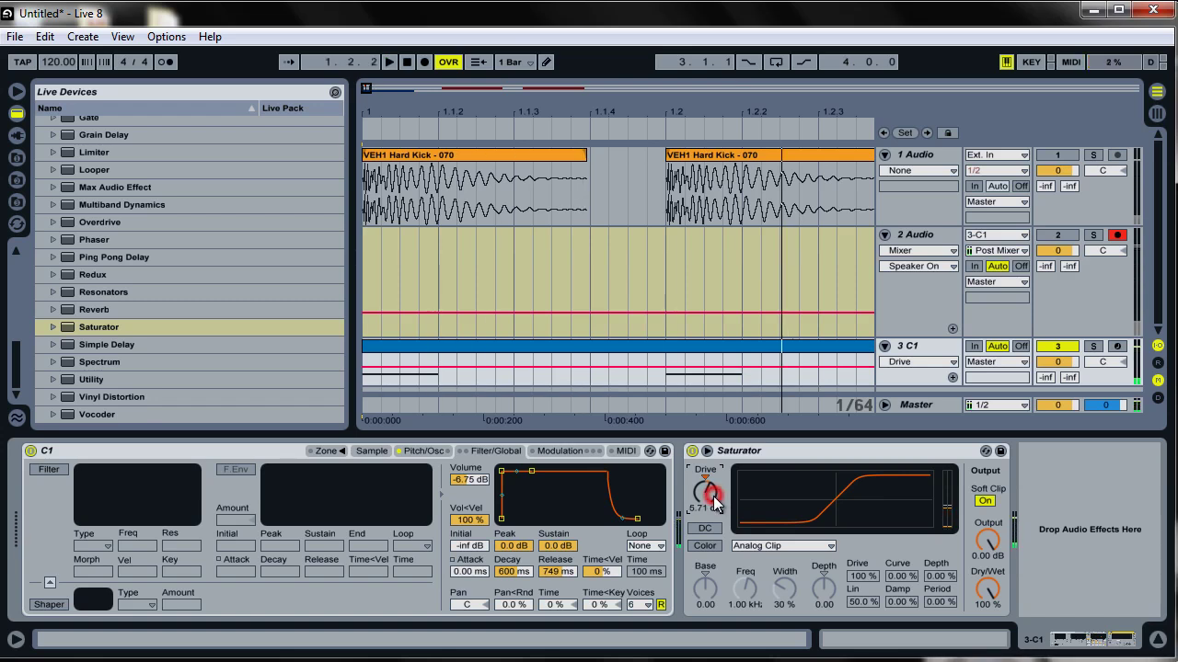
key("space")
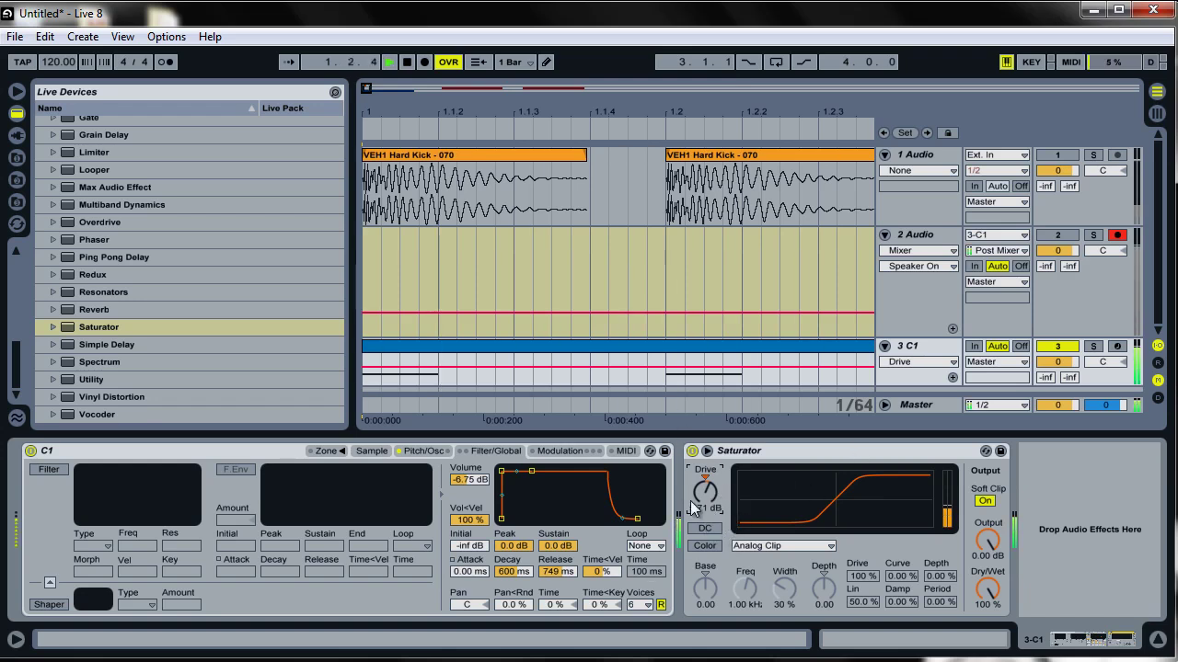
key("space")
left_click_drag(707, 492, 708, 502)
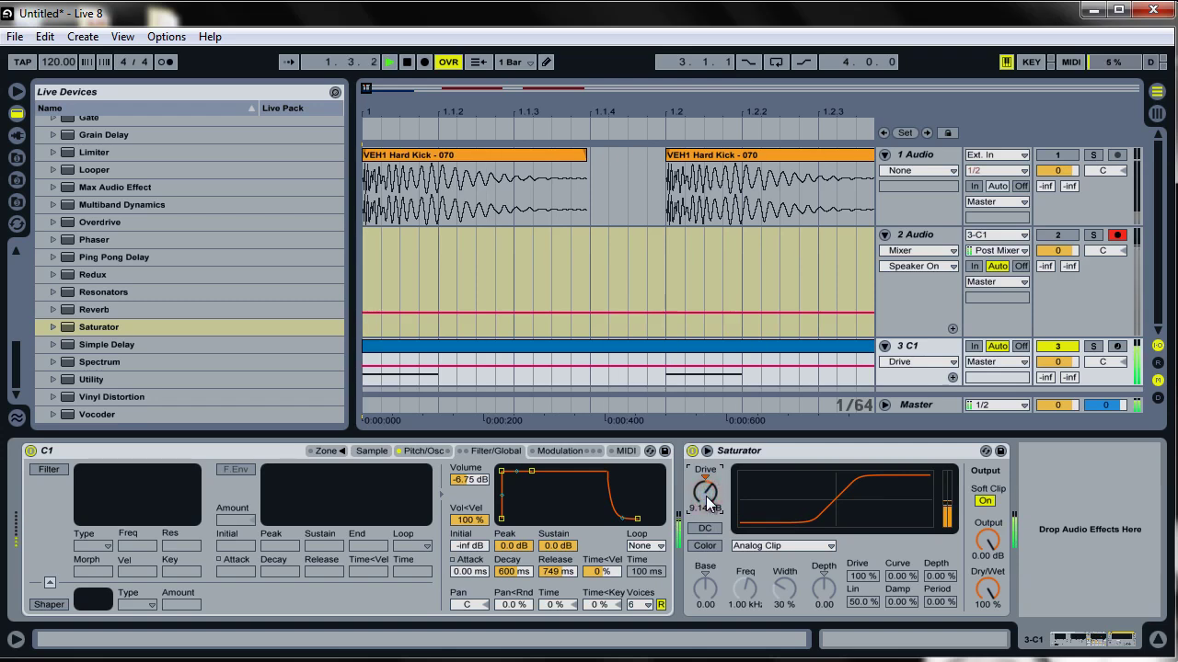
key("space")
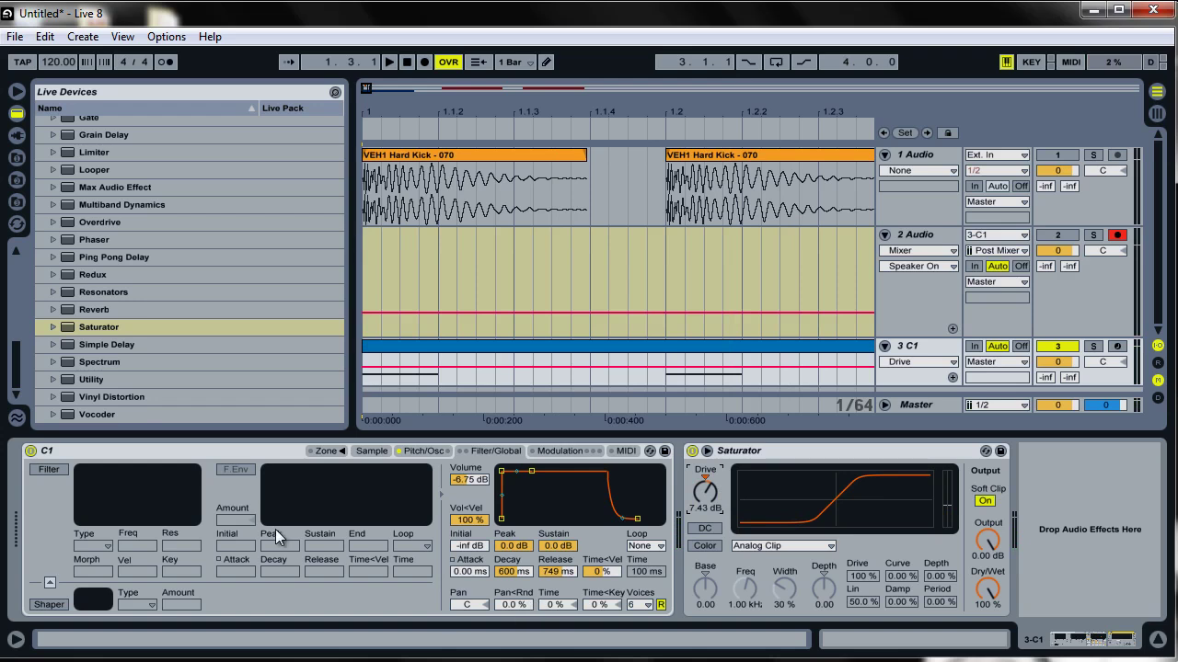
- Set the Saturator's Dry/Wet to 54% while listening to the kick
scroll(129, 268, "up", 10)
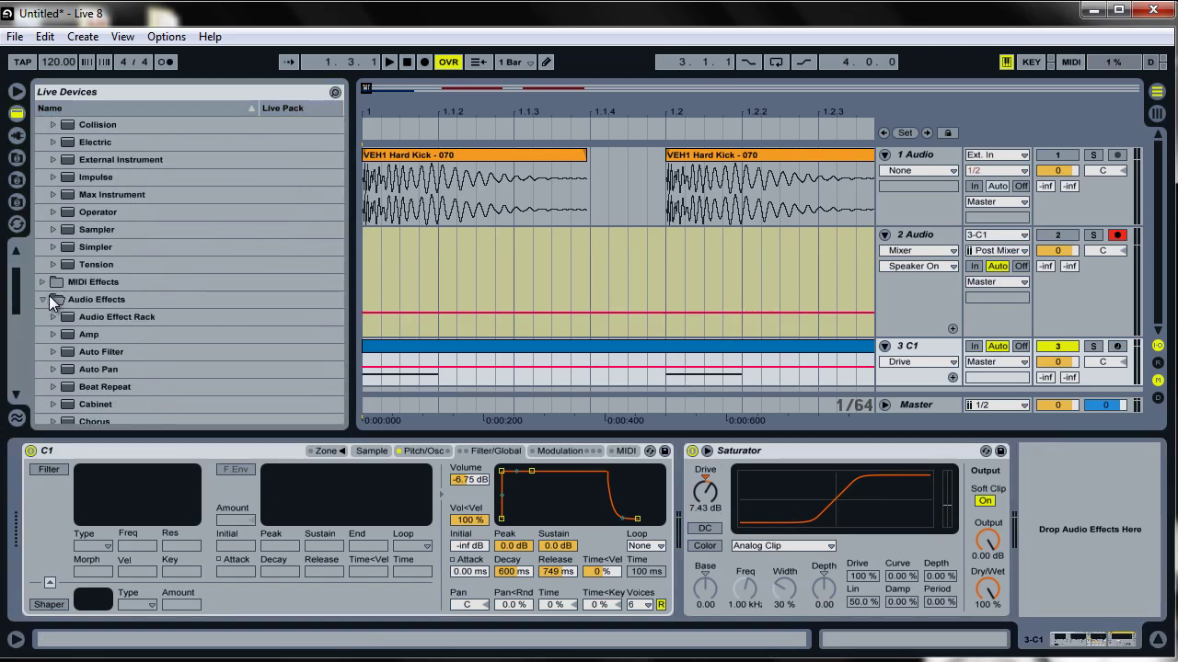
left_click(42, 299)
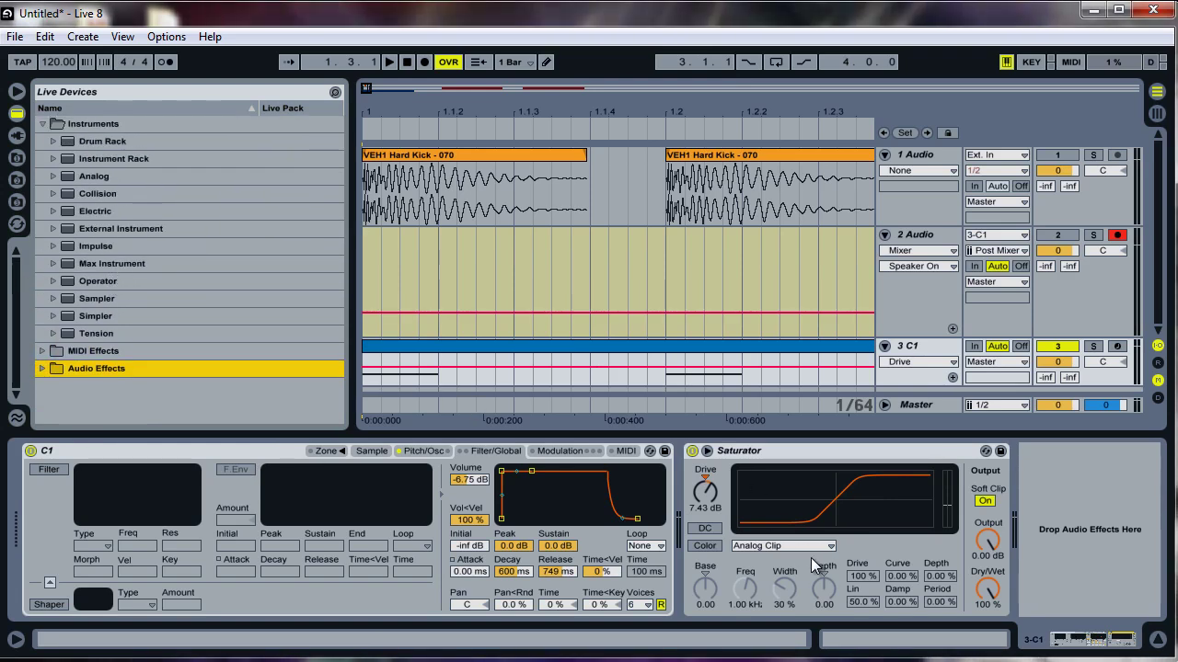
key("space")
mouse_move(1005, 586)
left_mouse_down()
mouse_move(999, 595)
mouse_move(998, 583)
left_mouse_up()
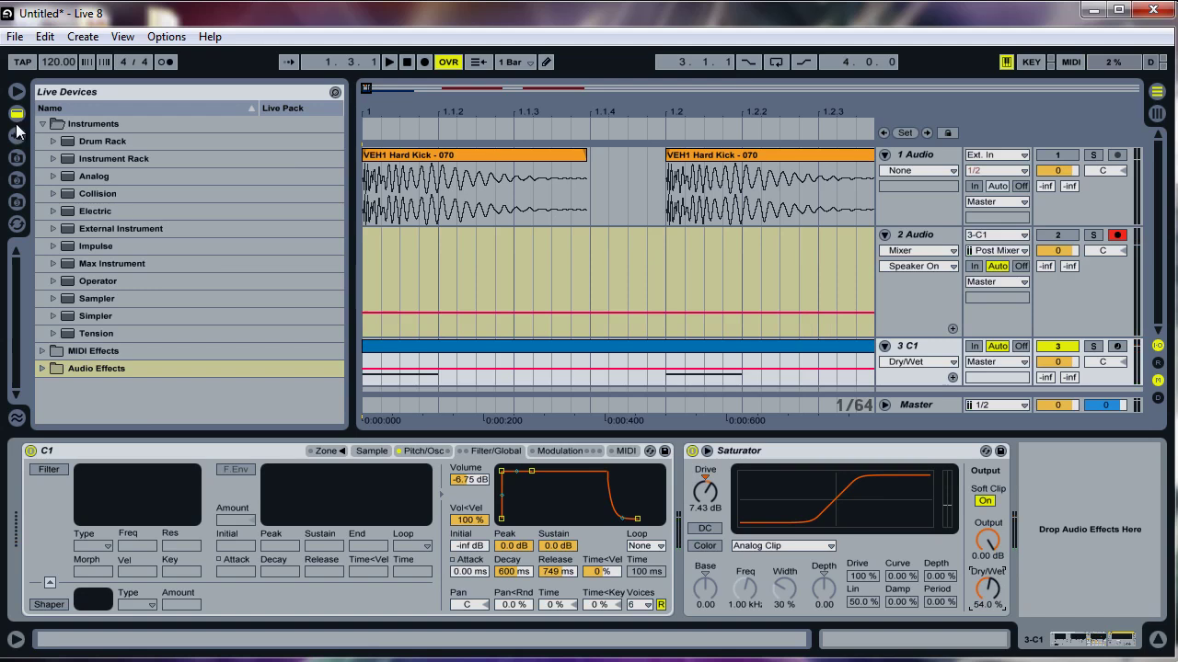
- Add a Limiter audio effect after the Saturator on the C1 track and audition the kick through it
left_click(42, 368)
scroll(50, 356, "down", 6)
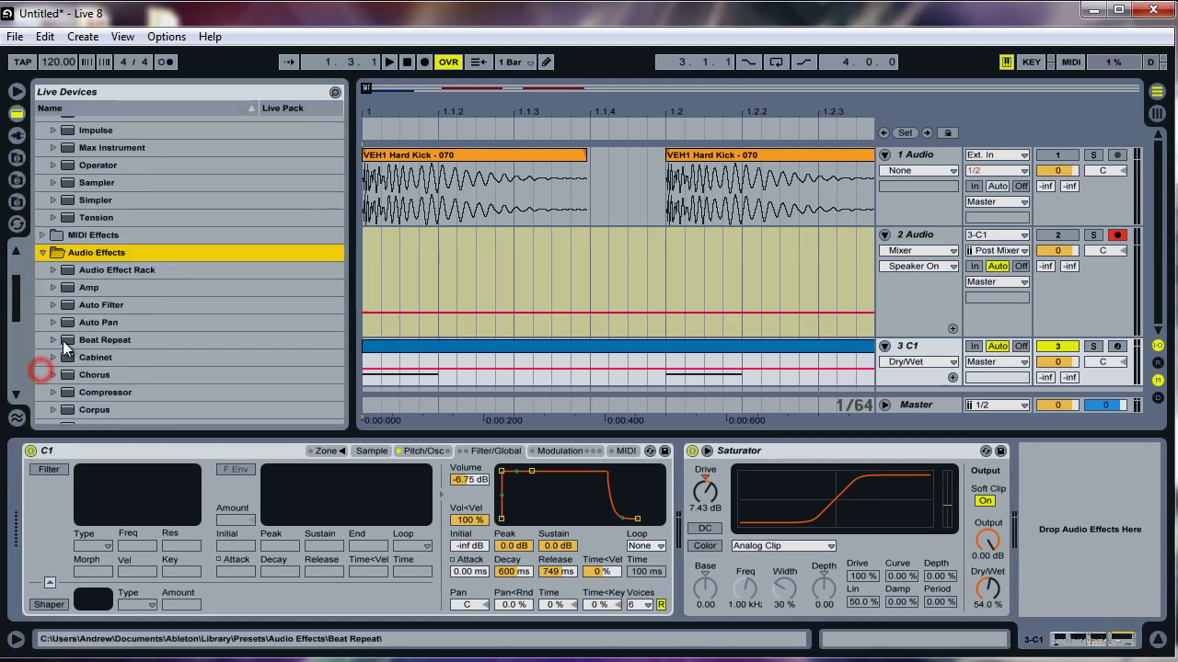
scroll(79, 335, "down", 5)
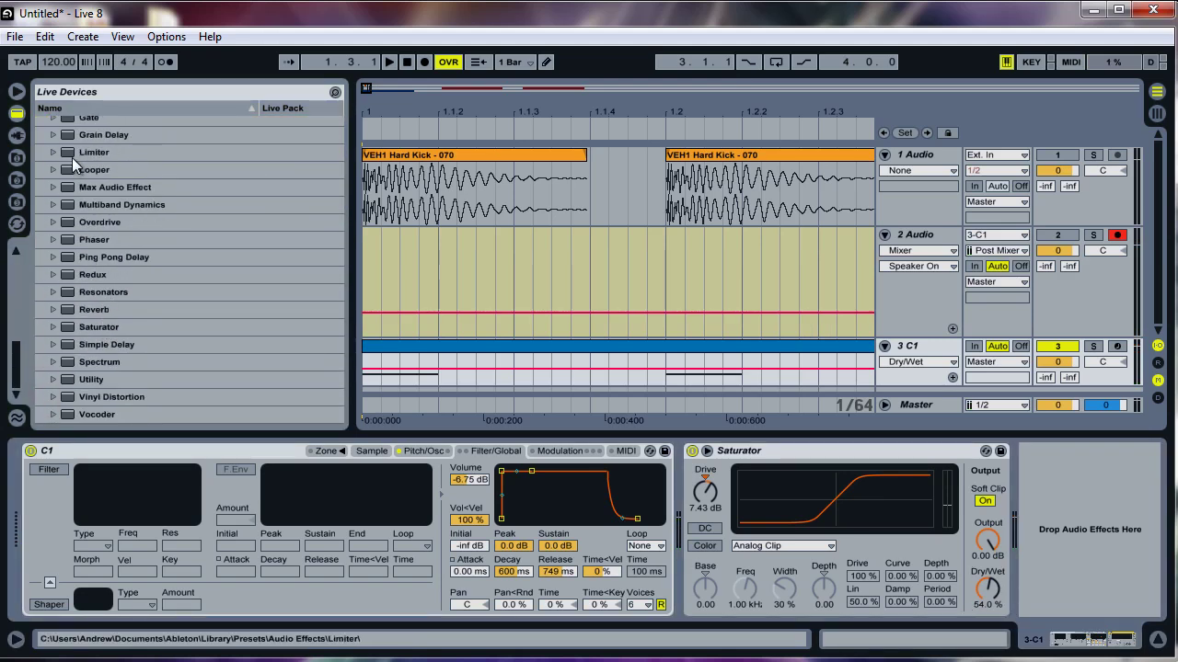
left_click(73, 157)
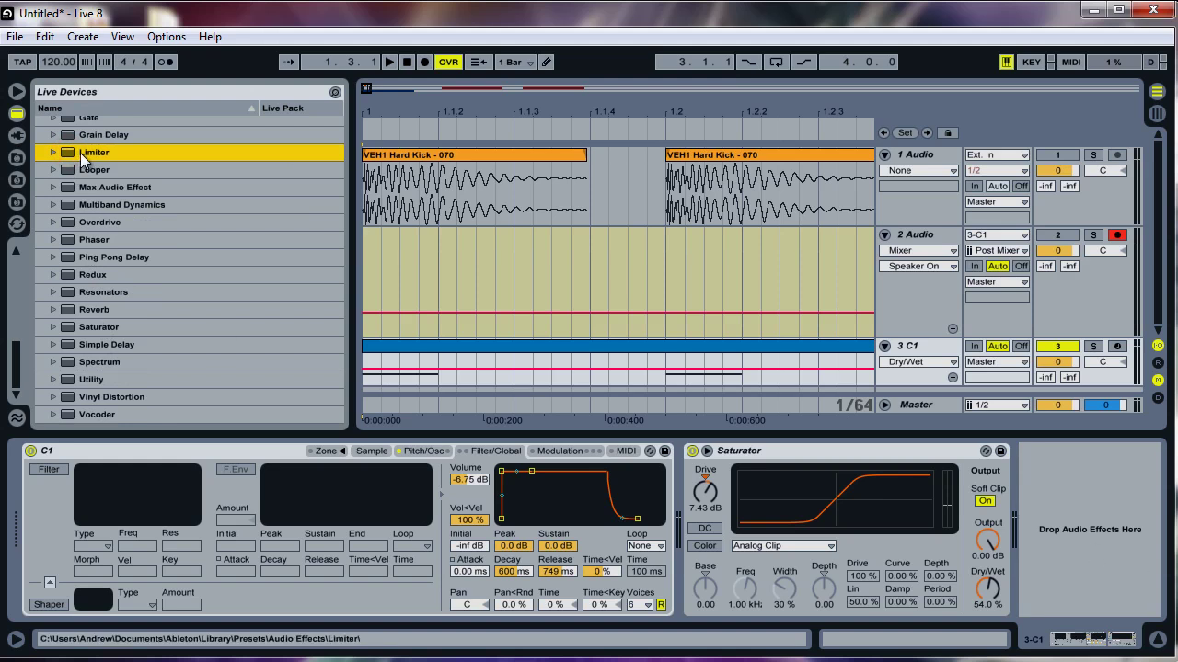
left_click_drag(69, 152, 1051, 459)
key("space")
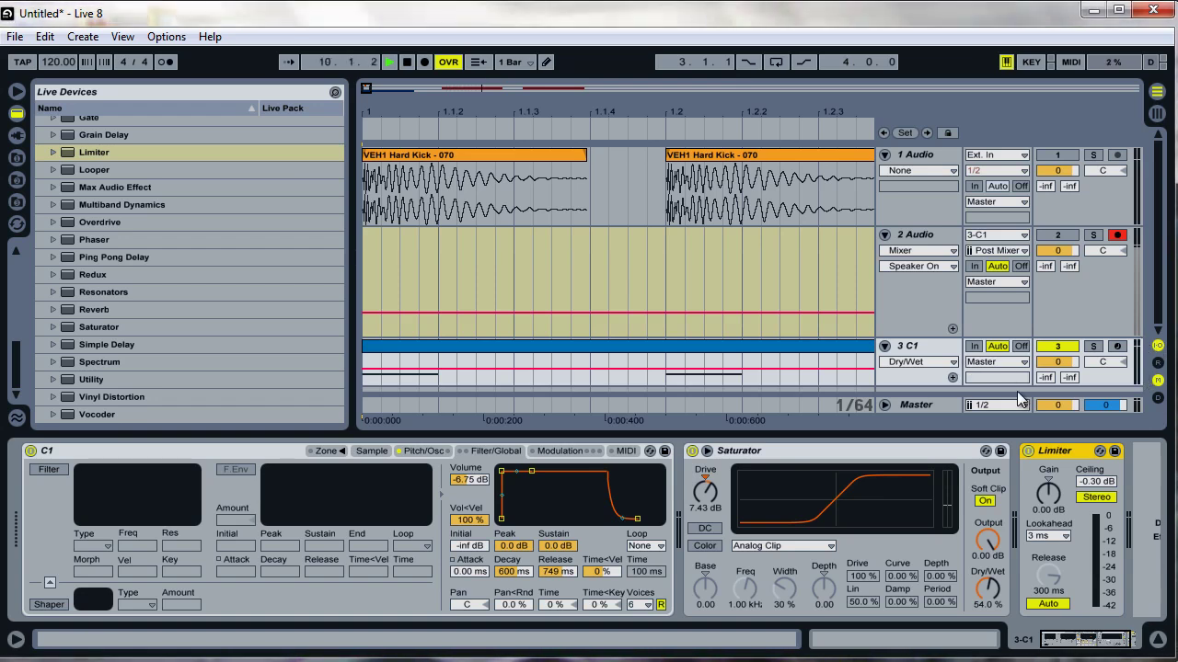
left_click(1115, 647)
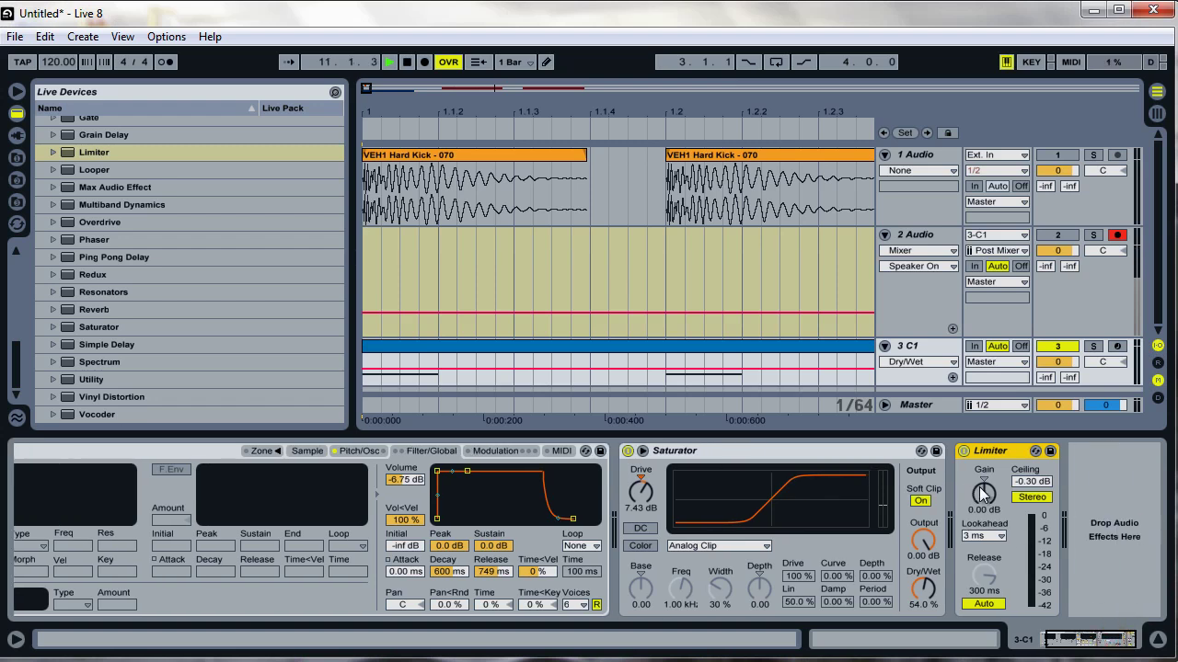
key("space")
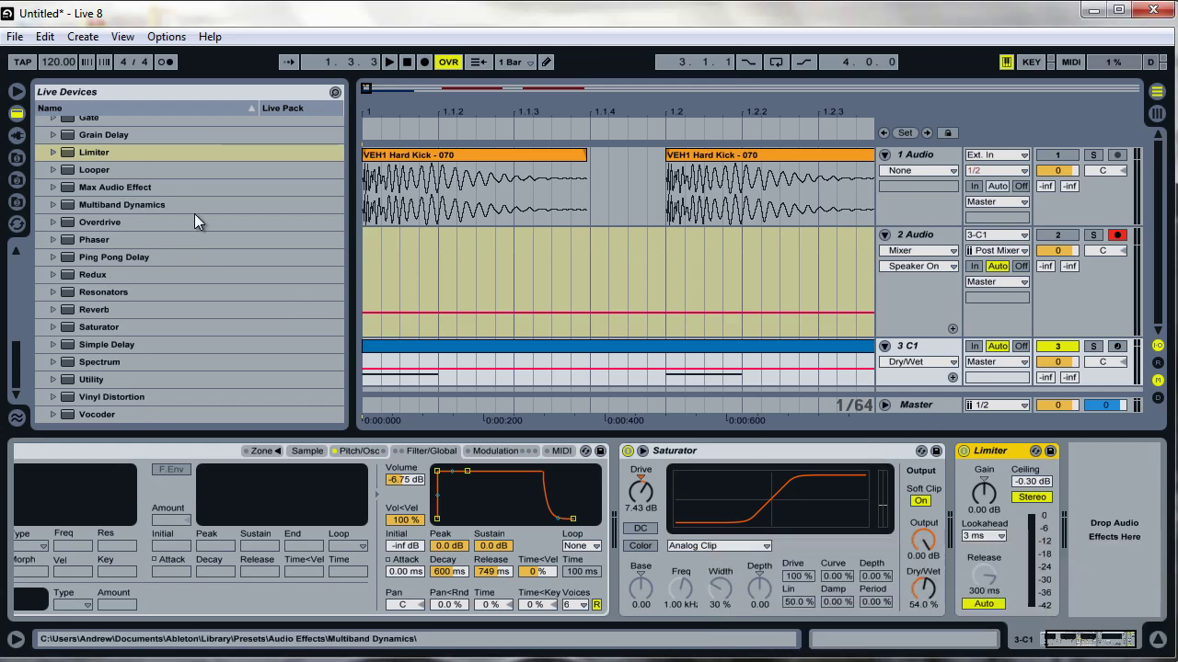
- Insert an EQ Eight audio effect between the Saturator and the Limiter on the C1 track
left_click(146, 328)
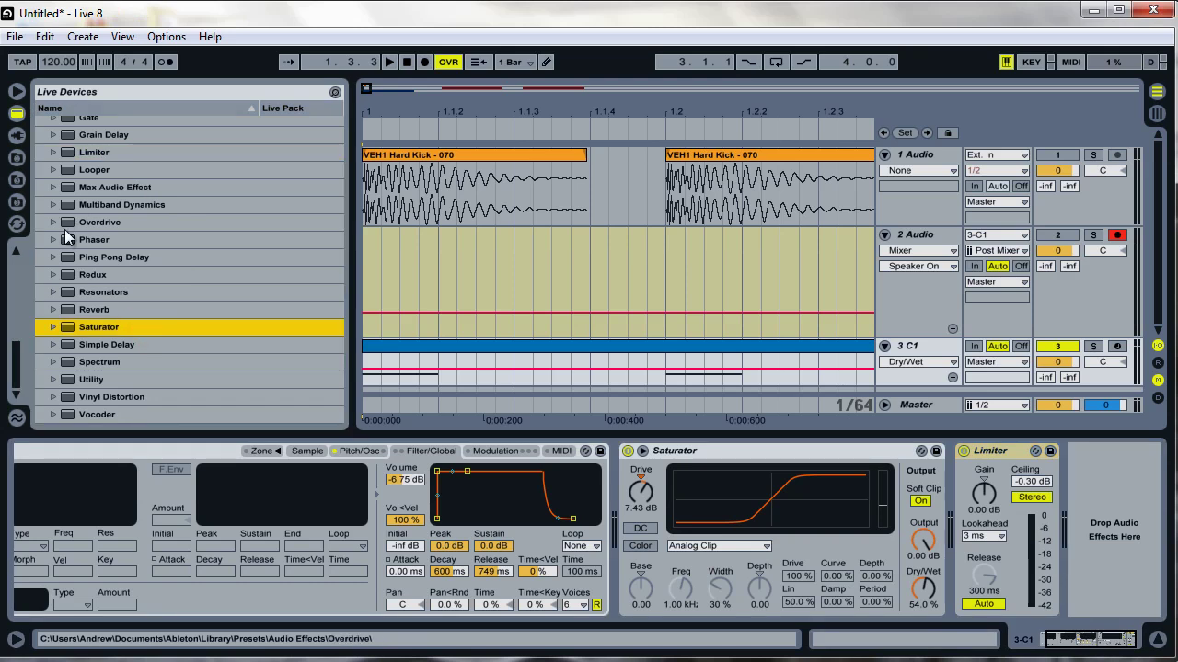
scroll(64, 229, "up", 3)
scroll(72, 303, "up", 15)
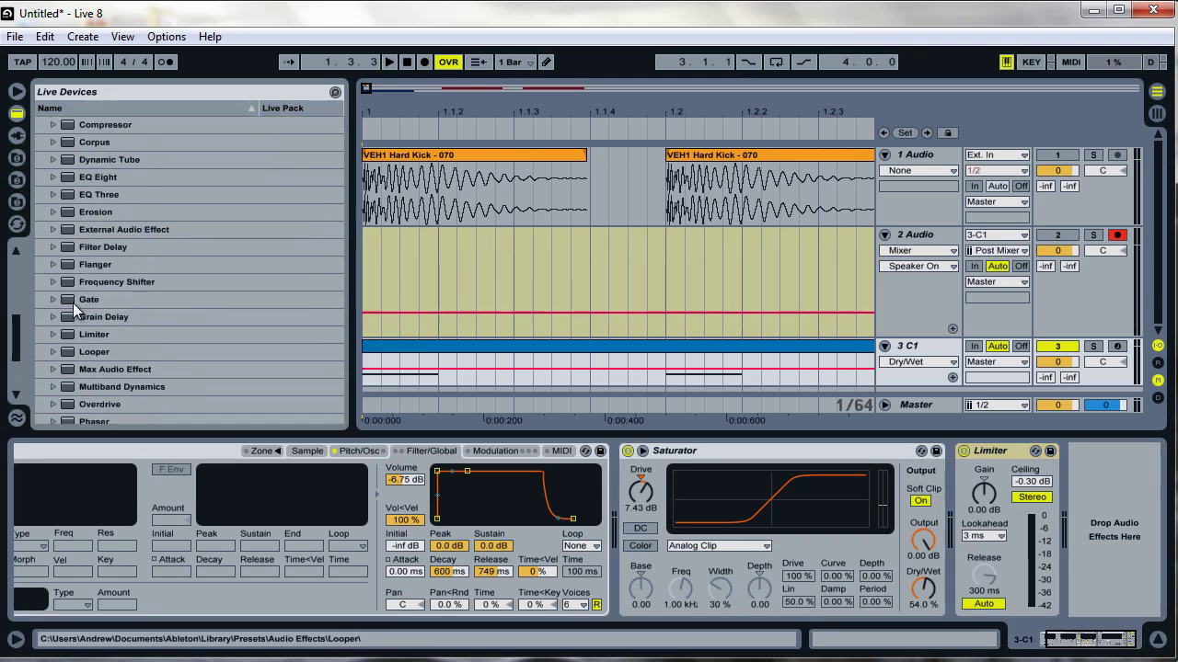
scroll(75, 299, "up", 1)
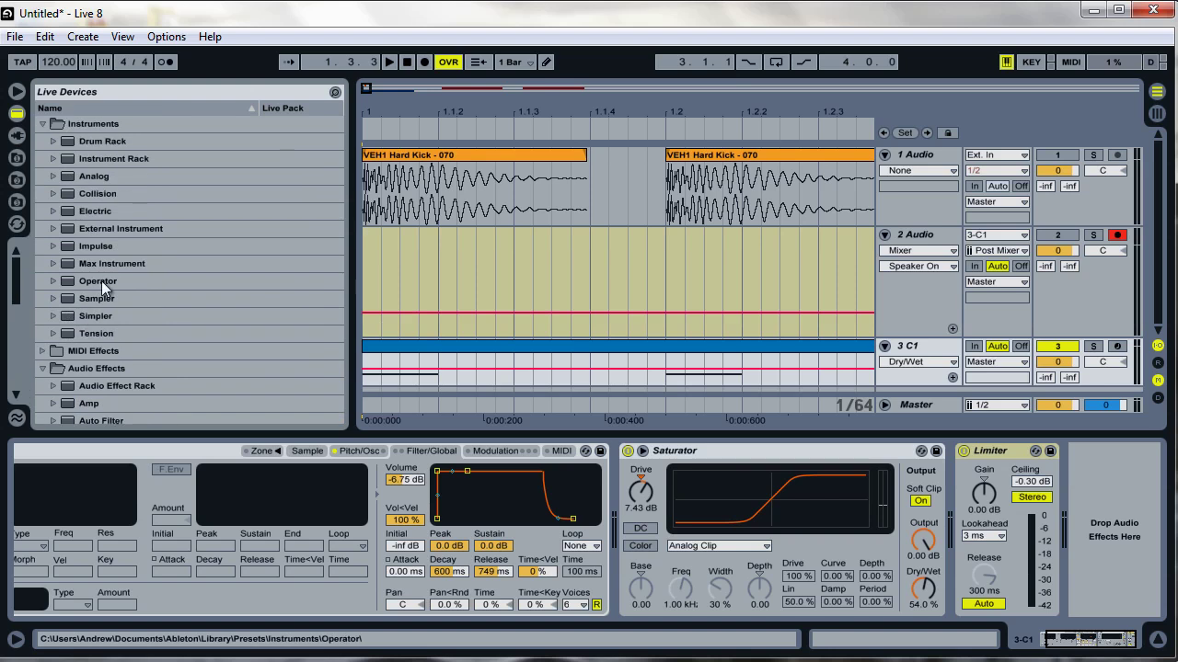
scroll(107, 272, "down", 3)
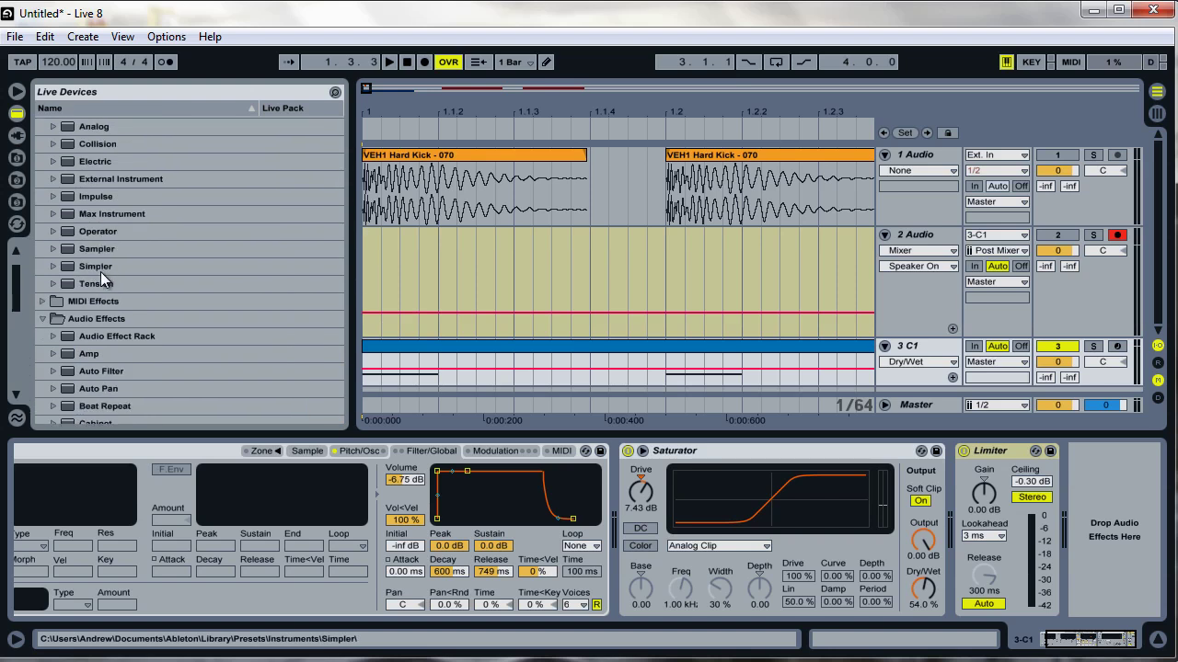
scroll(102, 269, "down", 20)
left_click_drag(78, 162, 866, 521)
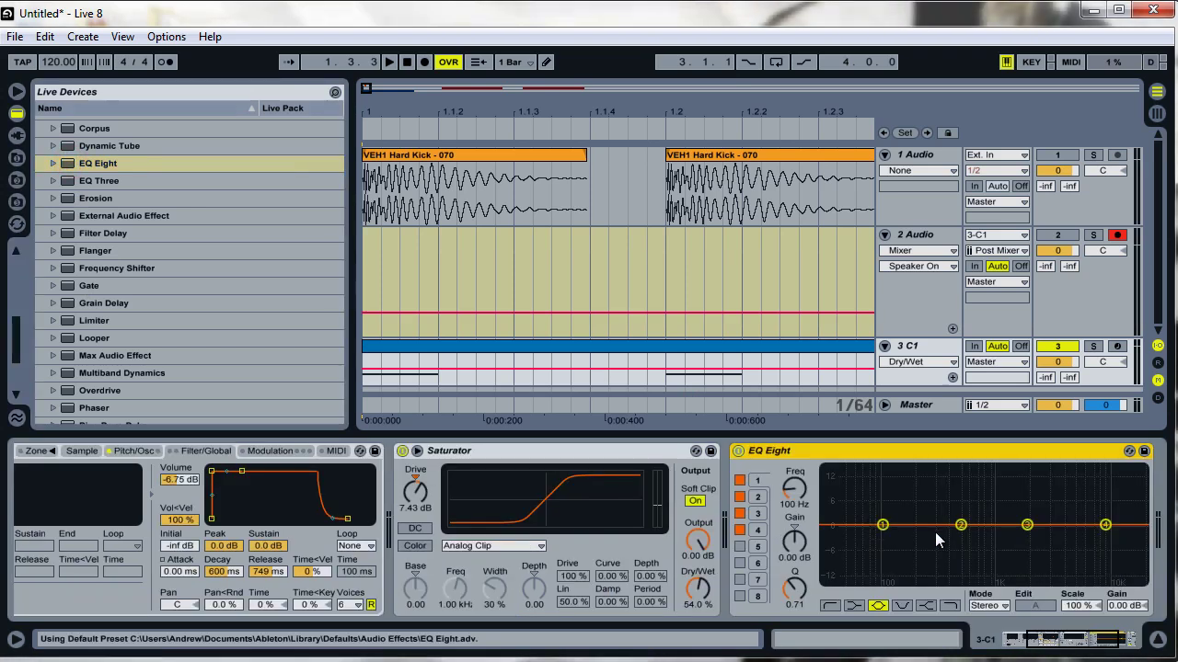
- Cut EQ Eight band 2 by 3.93 dB at 1.33 kHz and make band 1 a low shelf boosted 1.97 dB at 121 Hz
key("space")
left_click_drag(960, 525, 1010, 541)
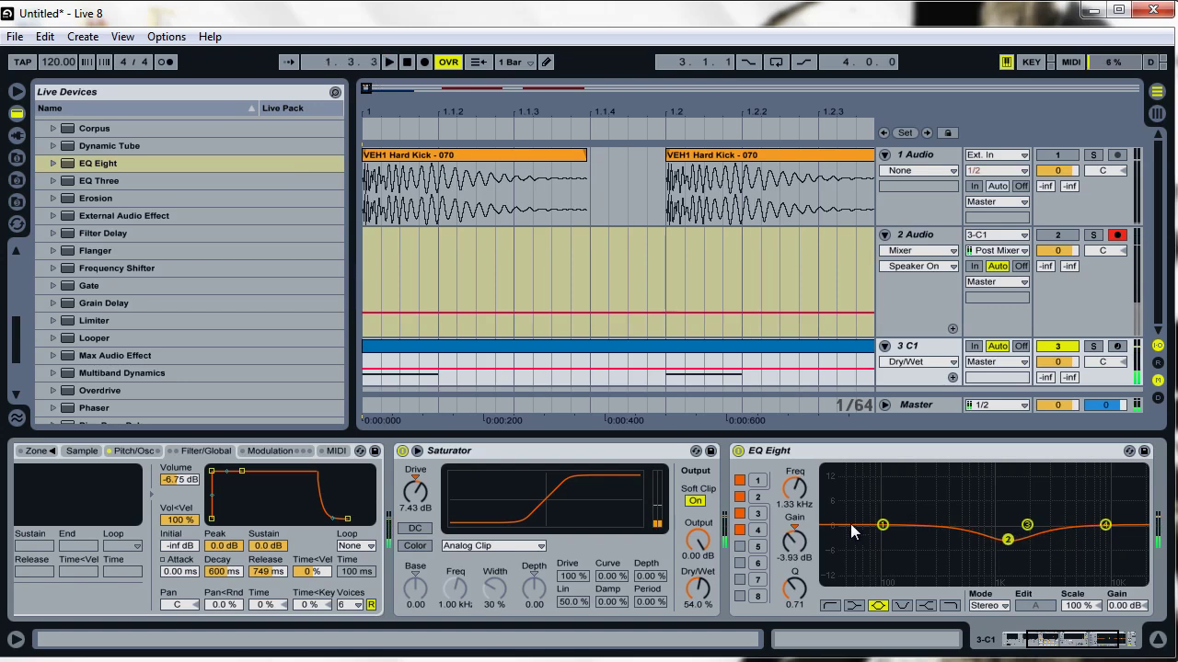
mouse_move(884, 527)
left_mouse_down()
mouse_move(891, 511)
mouse_move(907, 517)
mouse_move(892, 518)
left_mouse_up()
left_click(853, 605)
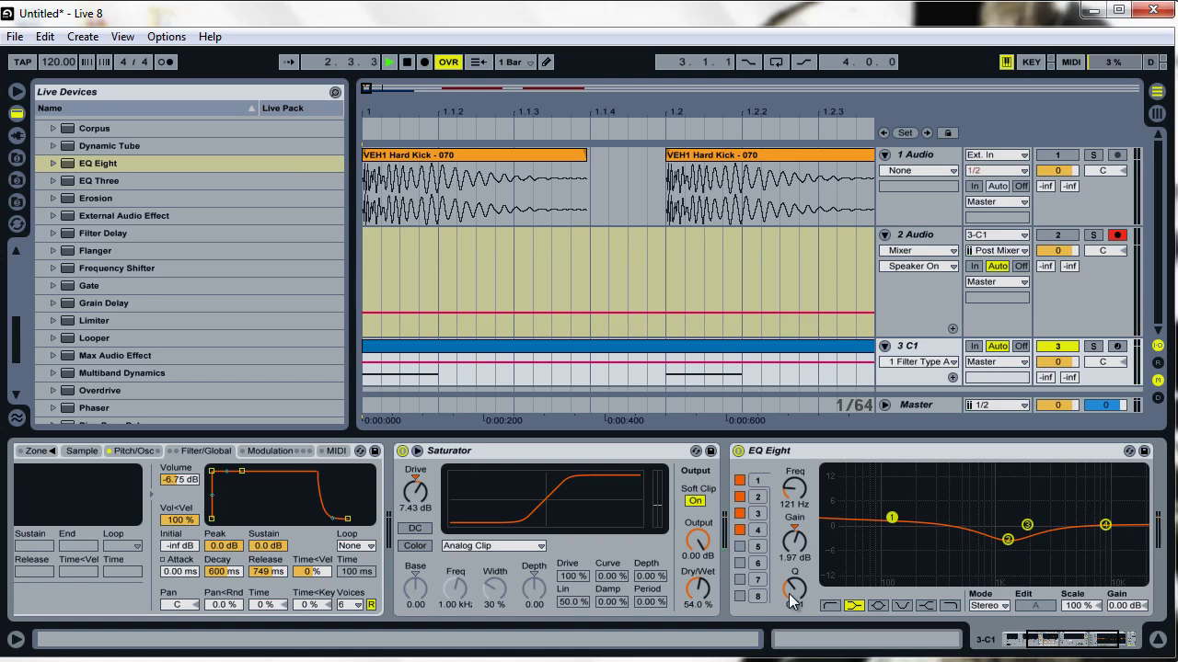
- Steepen EQ Eight's band 1 shelf and shift it slightly higher in frequency, and flatten band 2 at 1.50 kHz
left_click_drag(788, 593, 863, 554)
left_click_drag(907, 523, 902, 522)
left_click_drag(1007, 539, 1013, 524)
key("space")
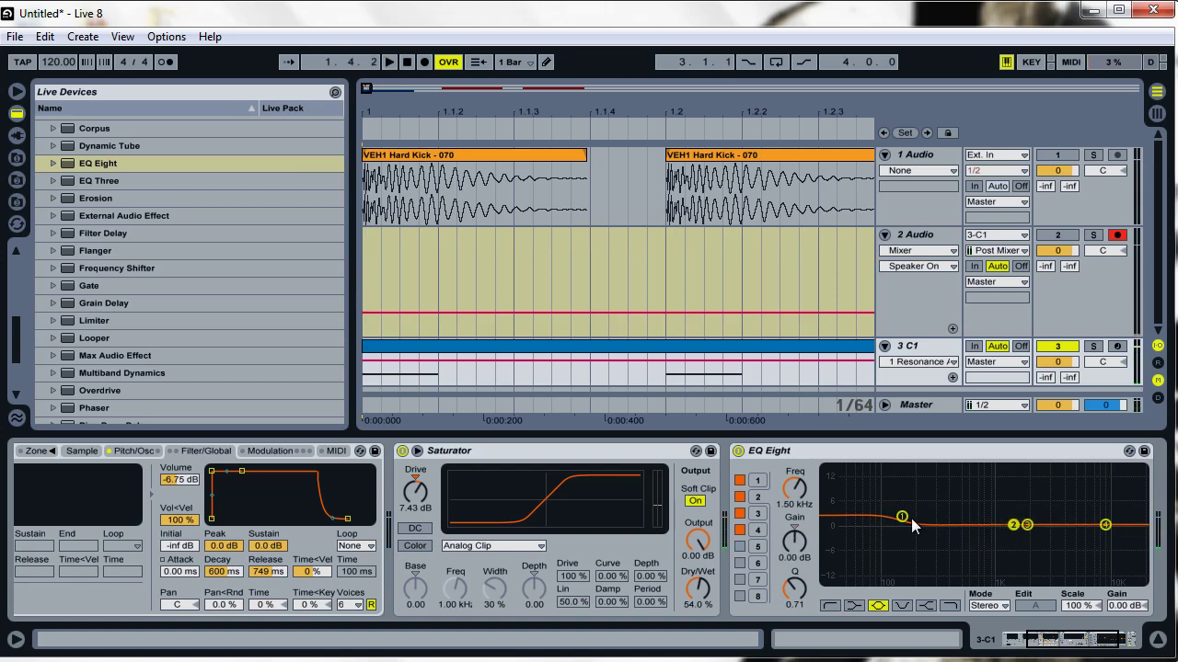
- Insert a Spectrum analyzer between the Saturator and the EQ Eight on the C1 track
scroll(83, 322, "down", 3)
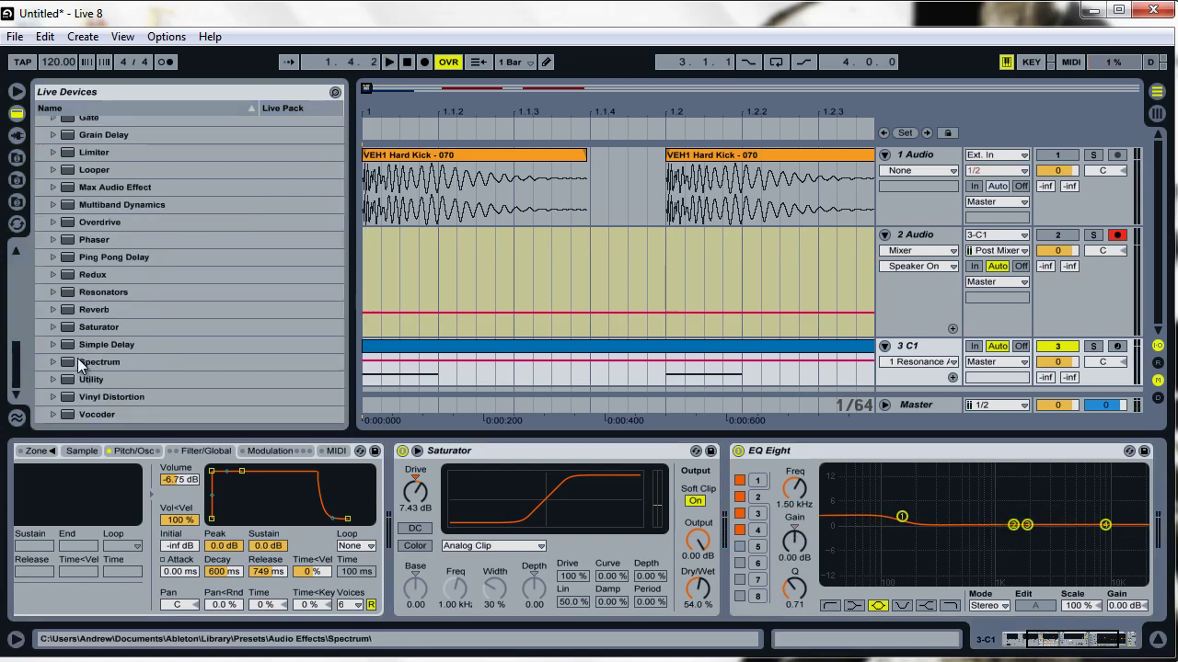
left_click(66, 363)
left_click_drag(66, 363, 731, 515)
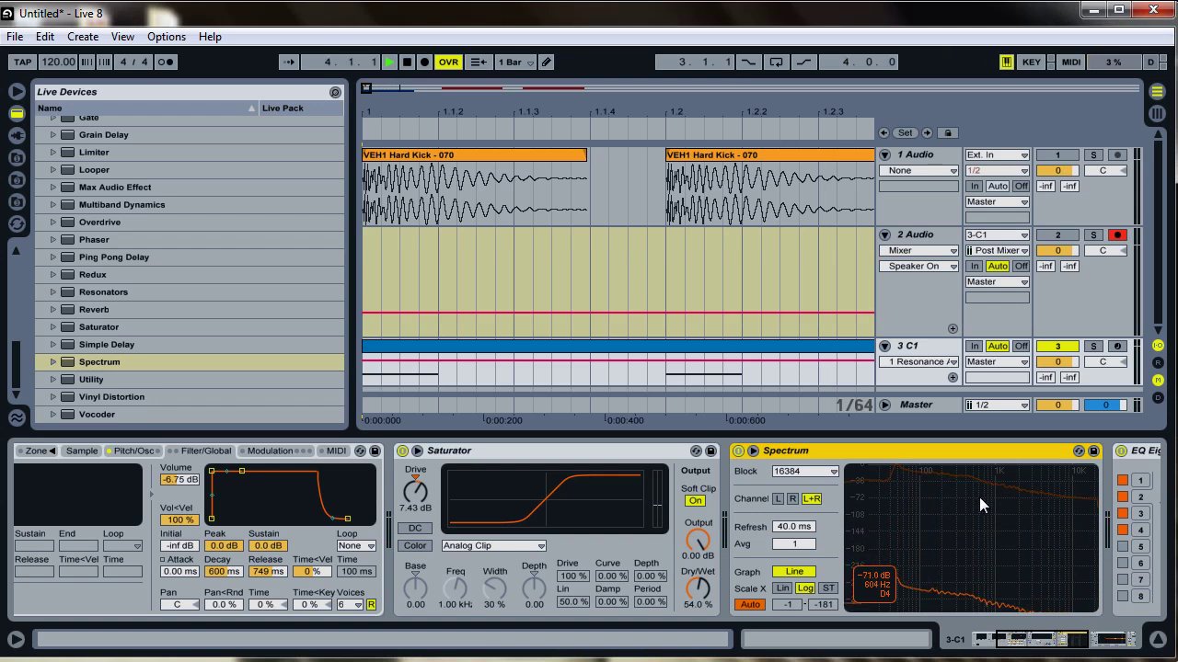
- Cut EQ Eight band 3 by 4.92 dB at 1.65 kHz and move the Spectrum between the EQ Eight and the Limiter
left_click_drag(1052, 644, 1088, 632)
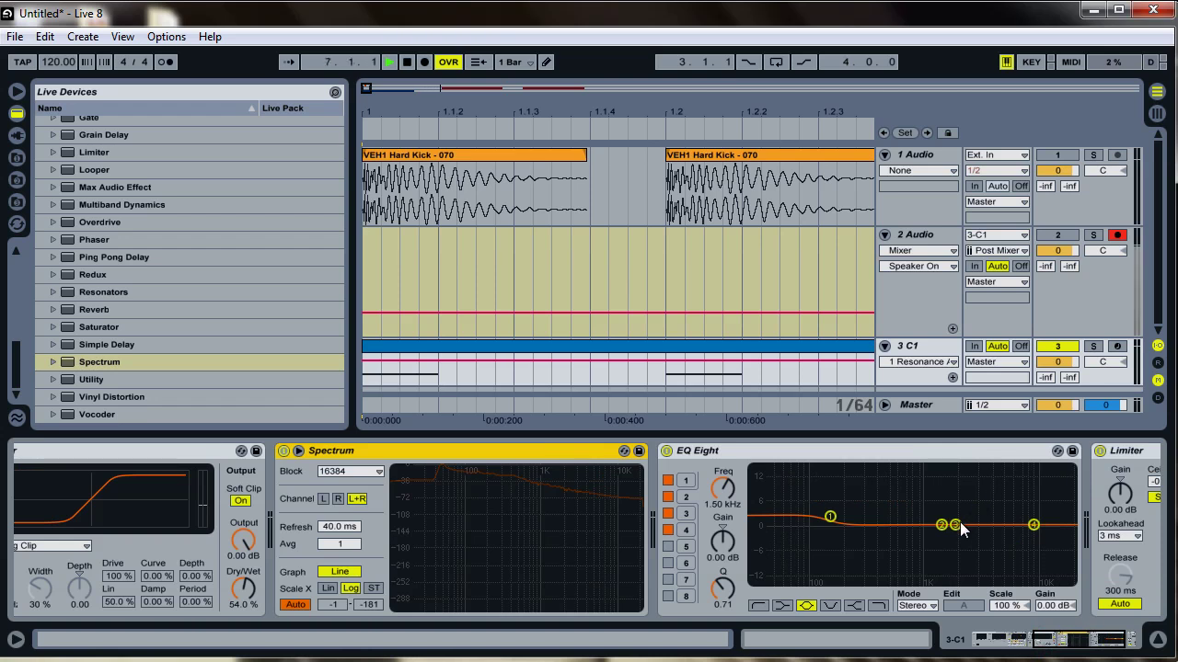
left_click_drag(959, 525, 949, 550)
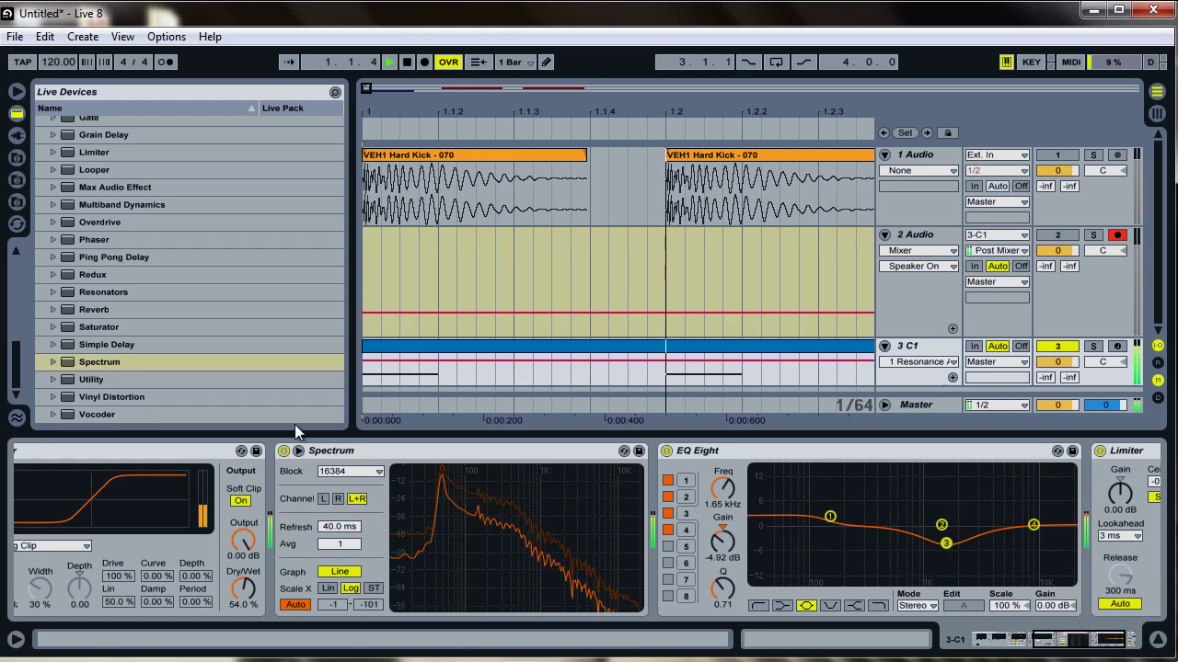
left_click_drag(331, 450, 971, 496)
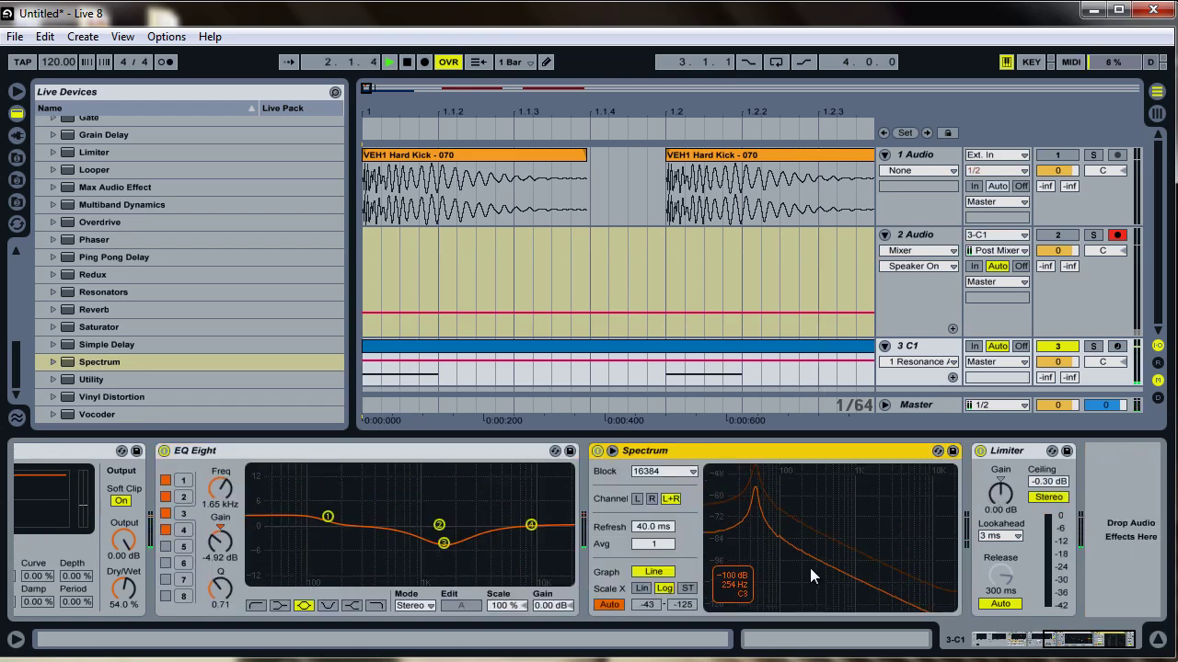
- Set EQ Eight band 2 to -1.23 dB at 476 Hz, raise band 3 to a slight boost, and stop playback
left_click_drag(452, 546, 386, 537)
key("space")
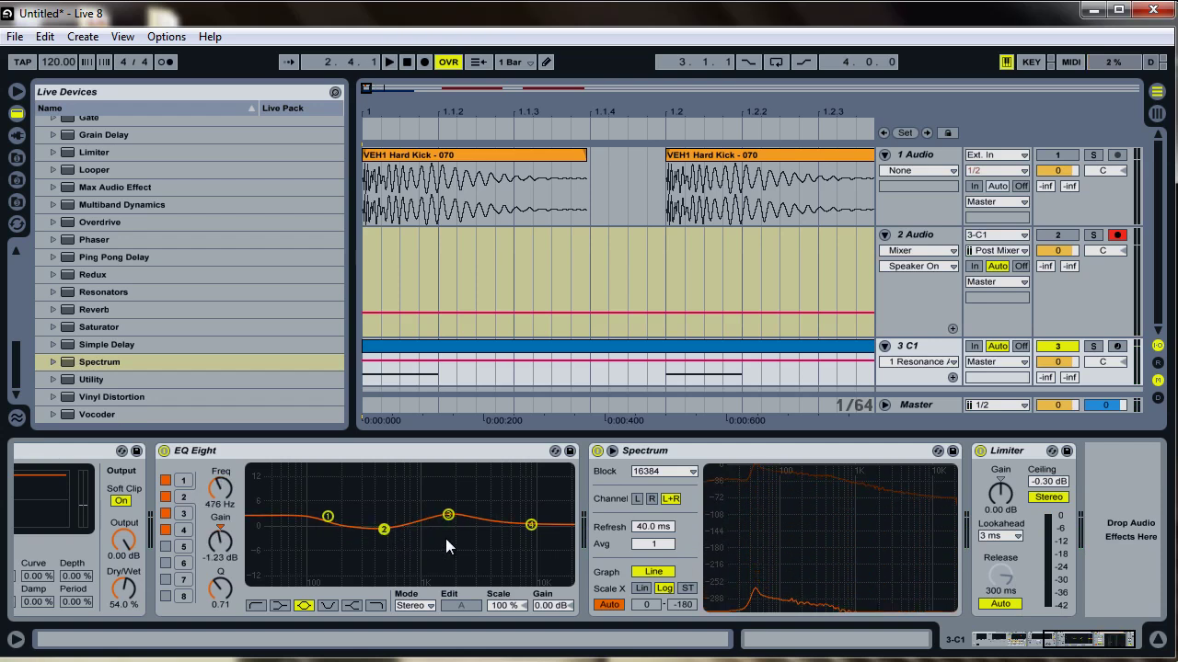
- Set EQ Eight band 2's gain to -0.25 dB and briefly play back the kick
mouse_move(386, 535)
left_mouse_down()
mouse_move(384, 524)
mouse_move(383, 534)
left_mouse_up()
key("space")
key("space")
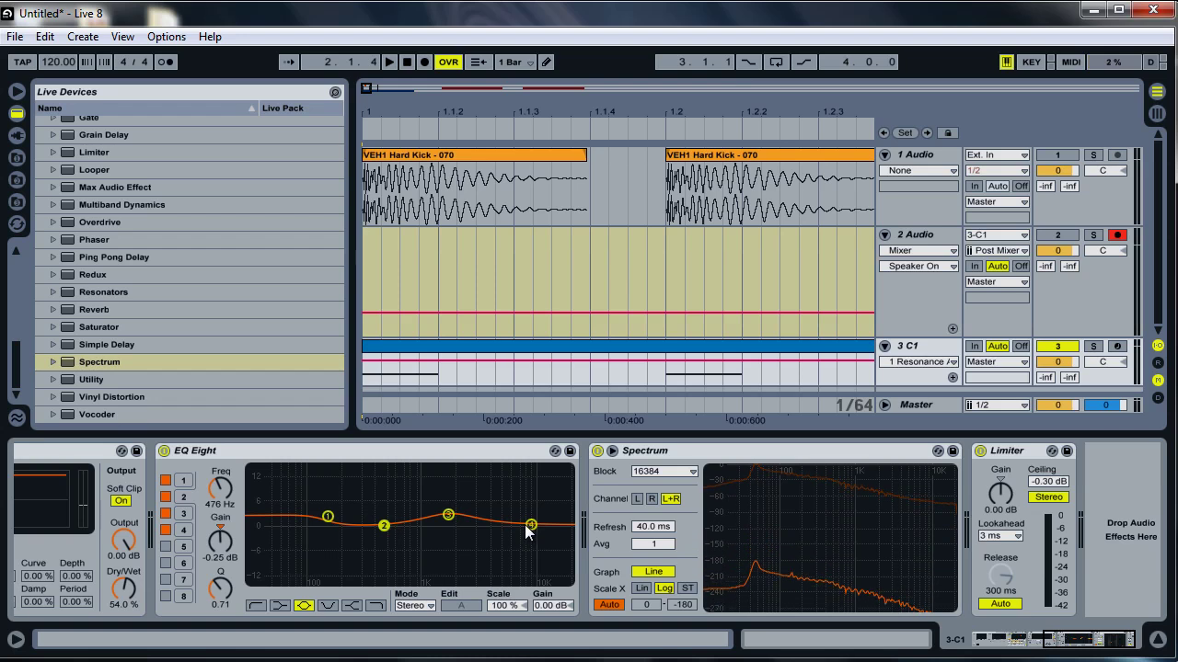
- Look through the plug-in folders and locate iZotope Trash in the iZotope folder
left_click(1049, 641)
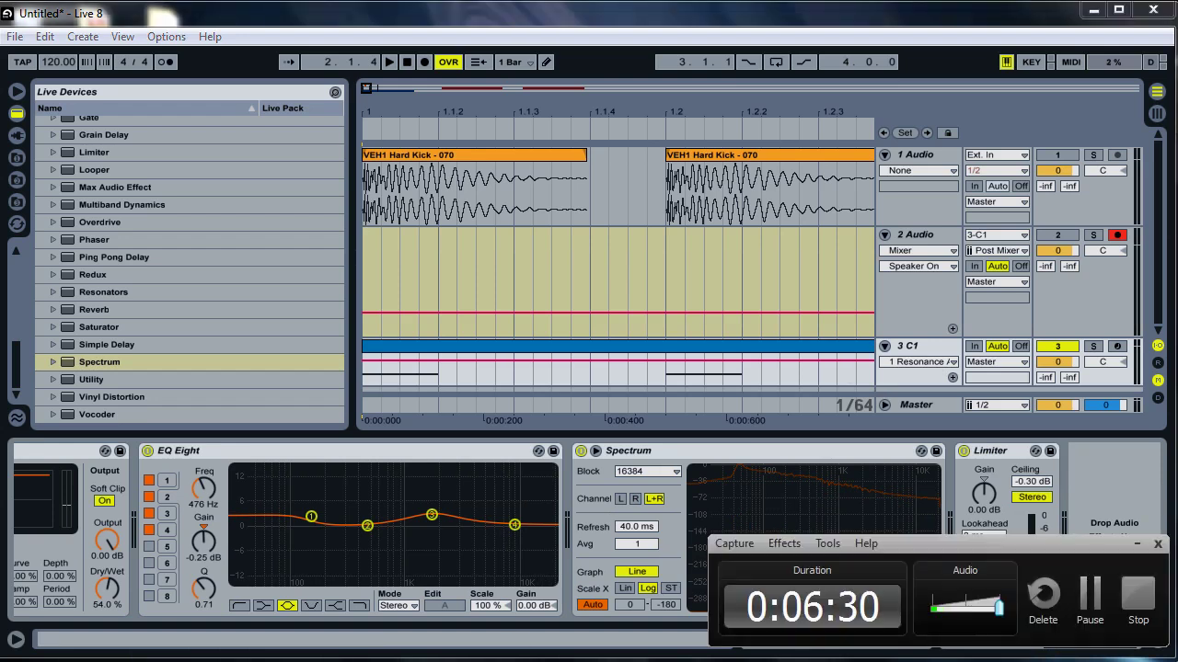
scroll(129, 217, "up", 10)
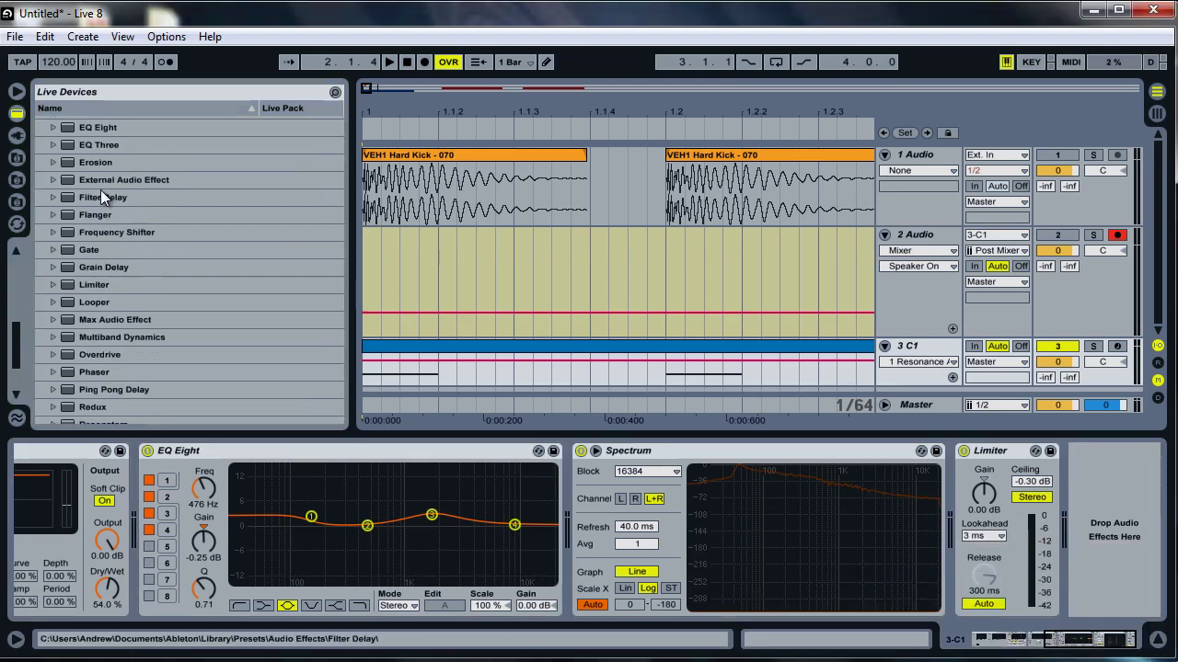
left_click(17, 135)
scroll(195, 268, "down", 10)
left_click_drag(20, 352, 19, 263)
scroll(76, 253, "down", 2)
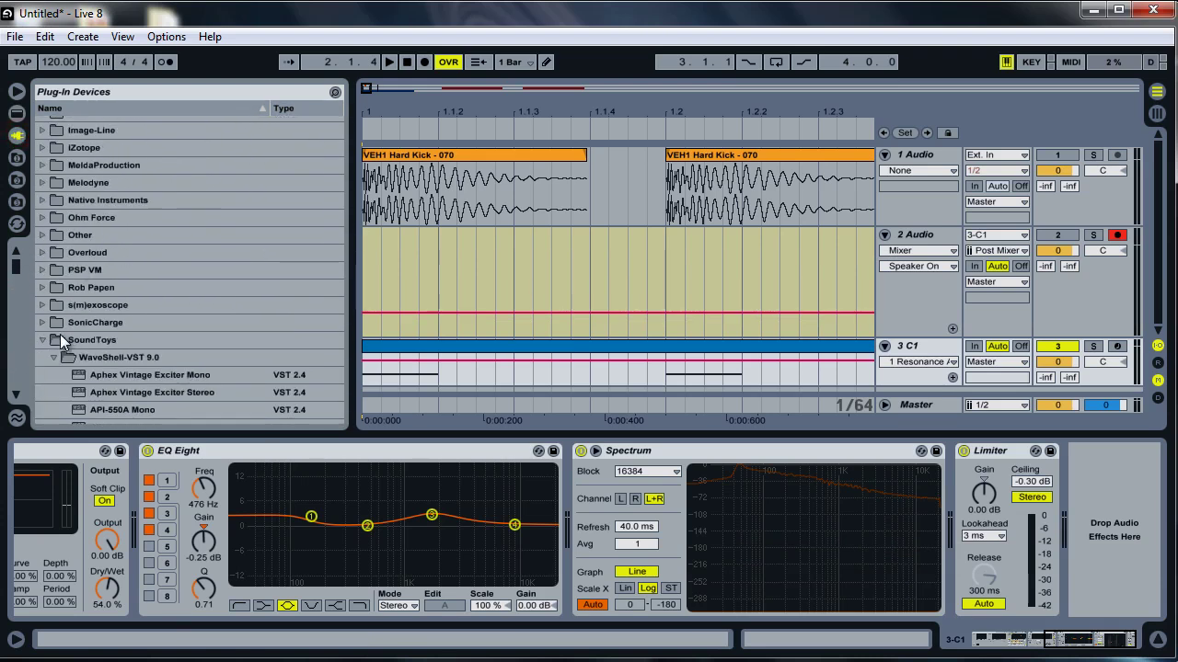
left_click(47, 340)
left_click(41, 375)
scroll(50, 285, "up", 2)
left_click(43, 252)
scroll(92, 296, "down", 2)
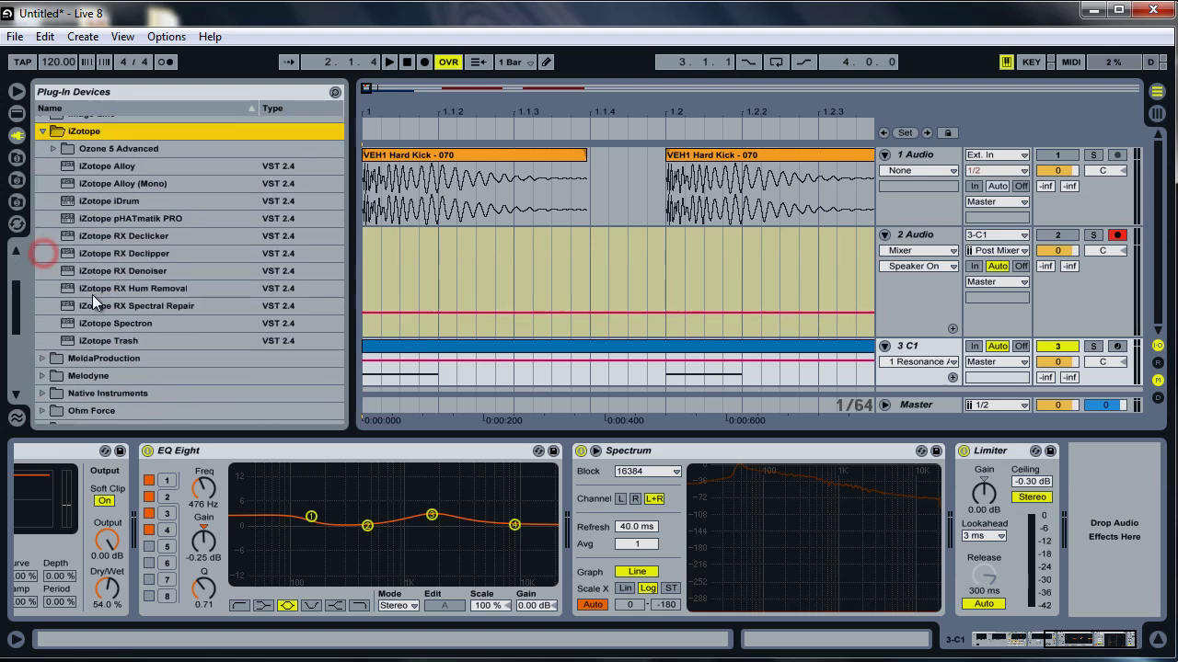
left_click(73, 342)
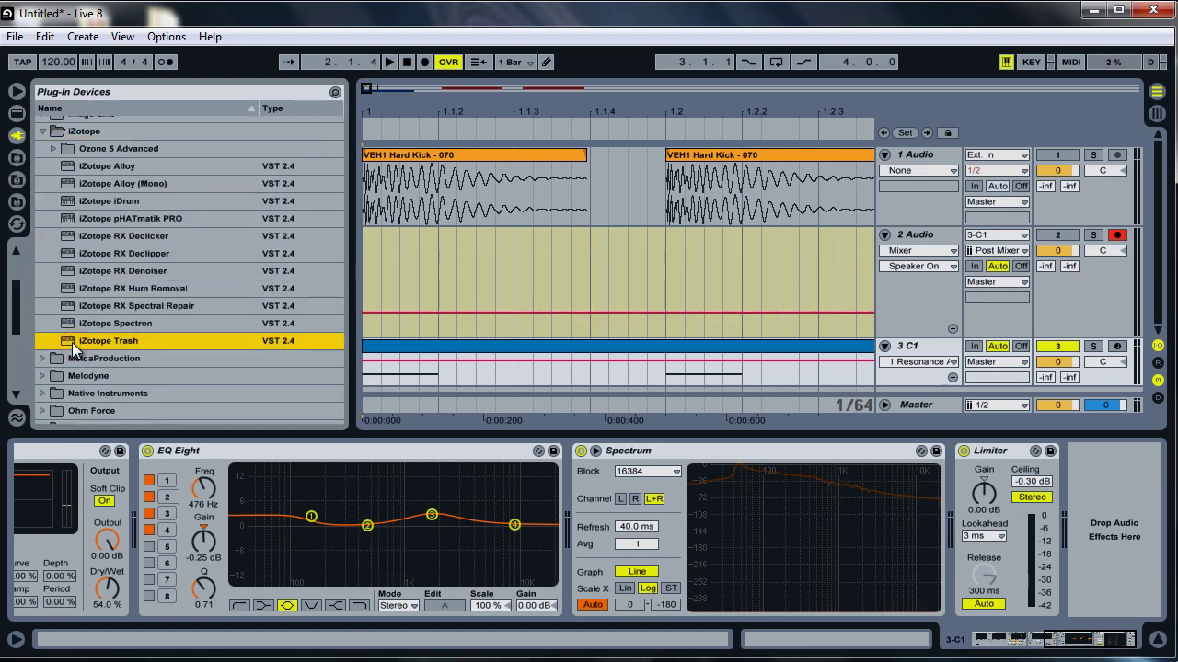
- Collapse the iZotope folder and return to the Live audio effects list
left_click(43, 132)
left_click(16, 113)
scroll(210, 309, "down", 2)
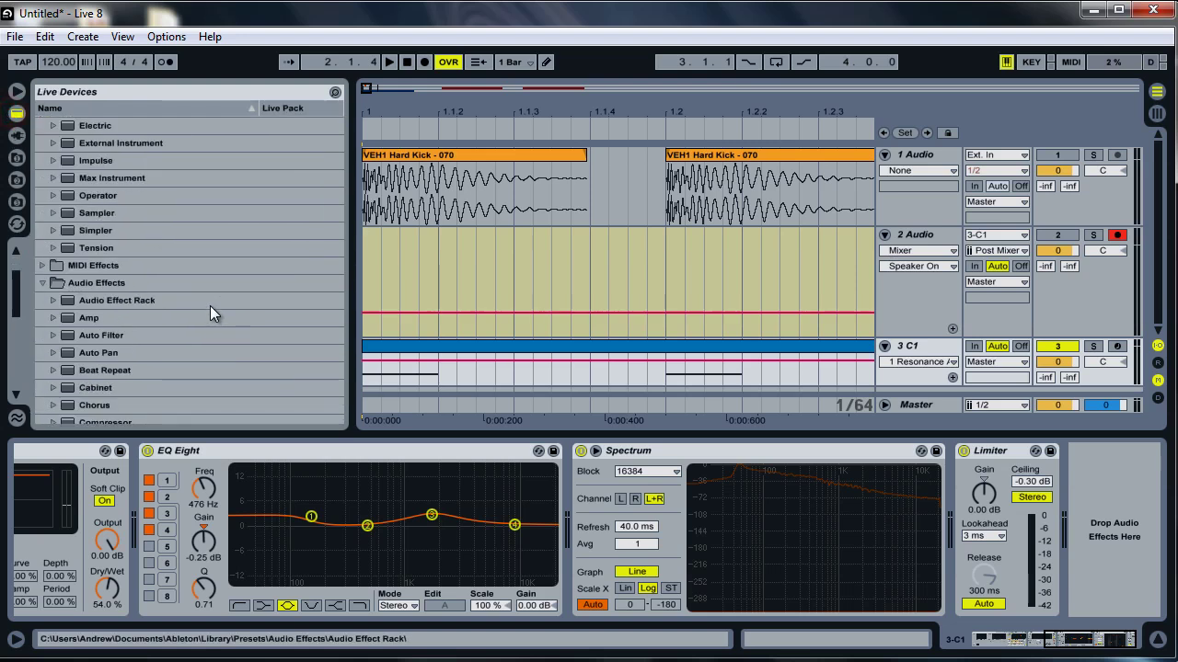
scroll(209, 308, "down", 3)
scroll(210, 320, "down", 6)
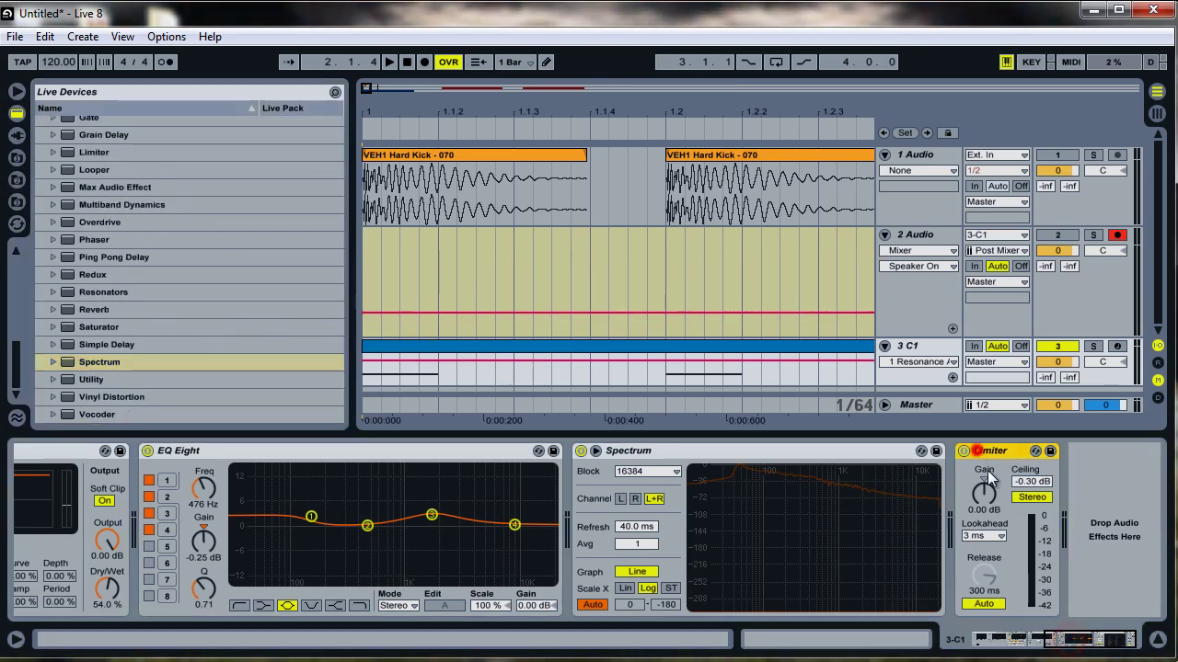
- Group the C1 track's devices from C1 through Limiter into an Instrument Rack and show its chain list
left_click(1086, 635)
right_click(155, 456)
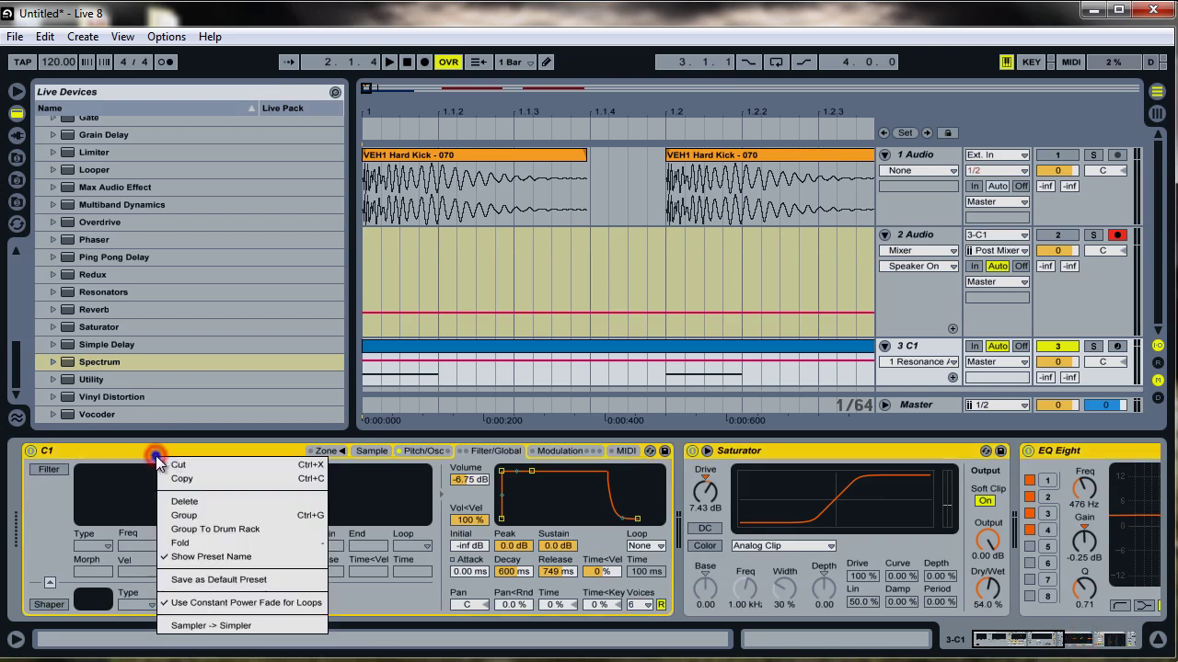
left_click(223, 517)
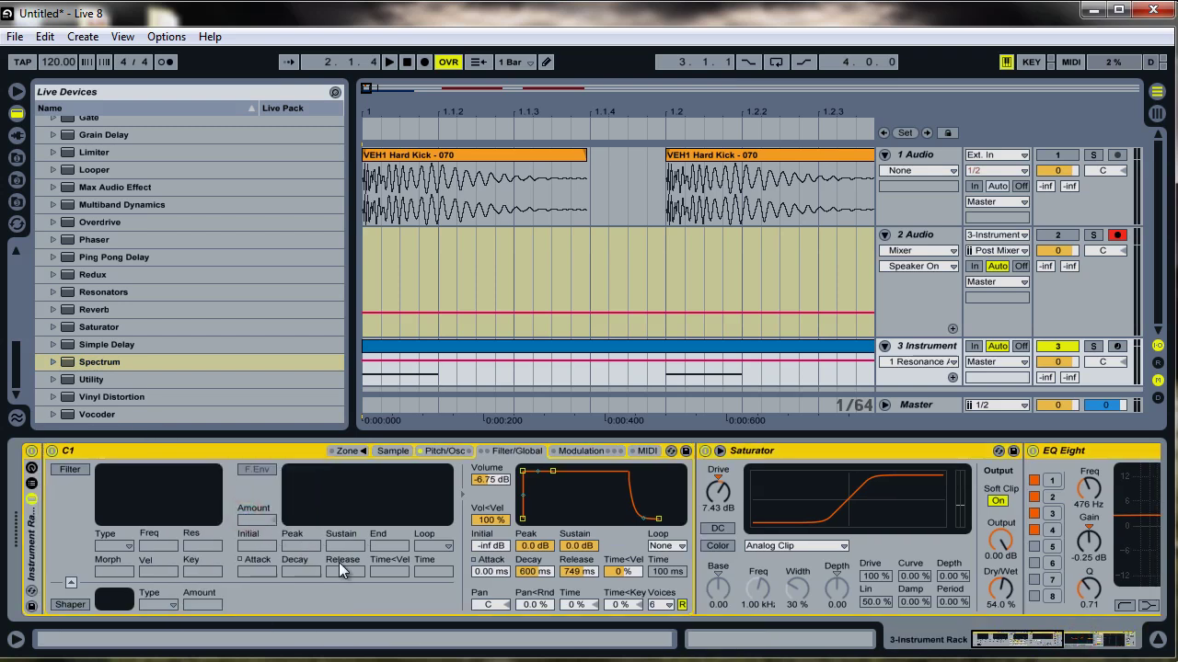
left_click(32, 485)
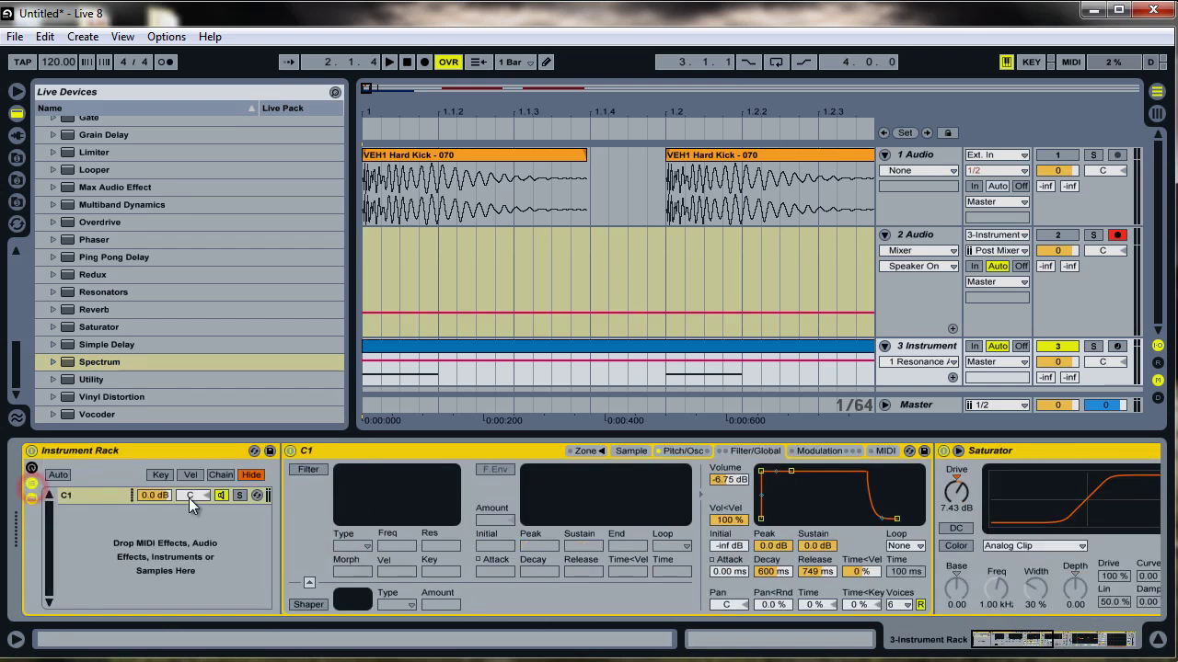
- Examine the C1 sampler's waveform up close and review the device chain inside the Instrument Rack
left_click(631, 453)
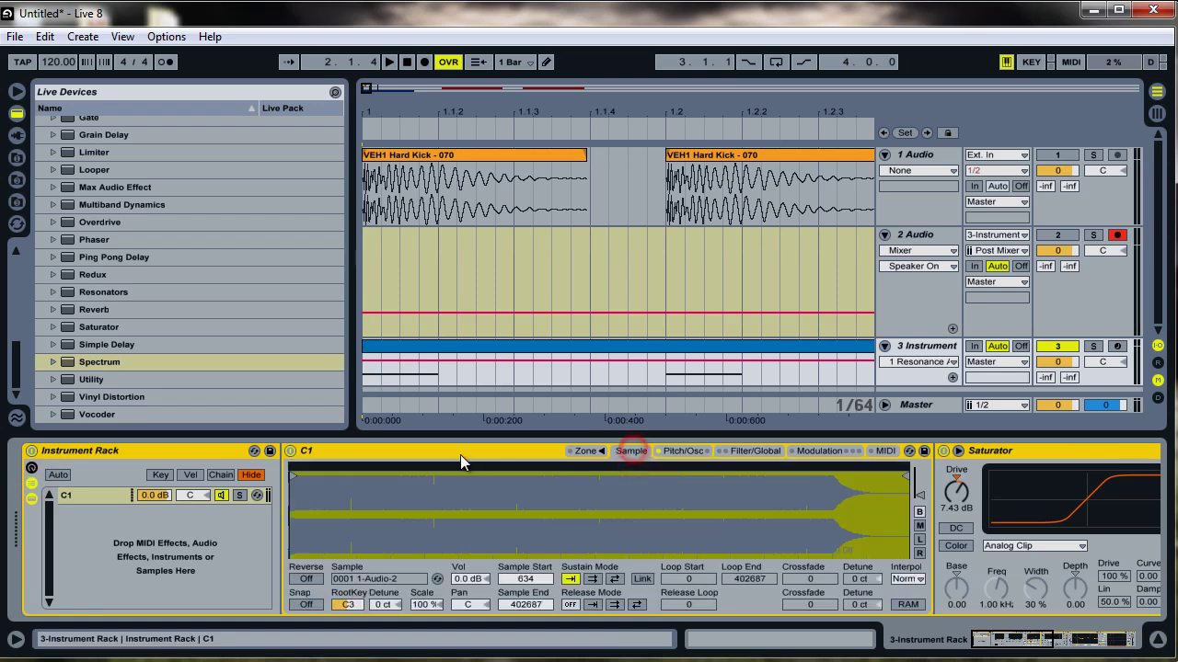
left_click_drag(434, 500, 310, 510)
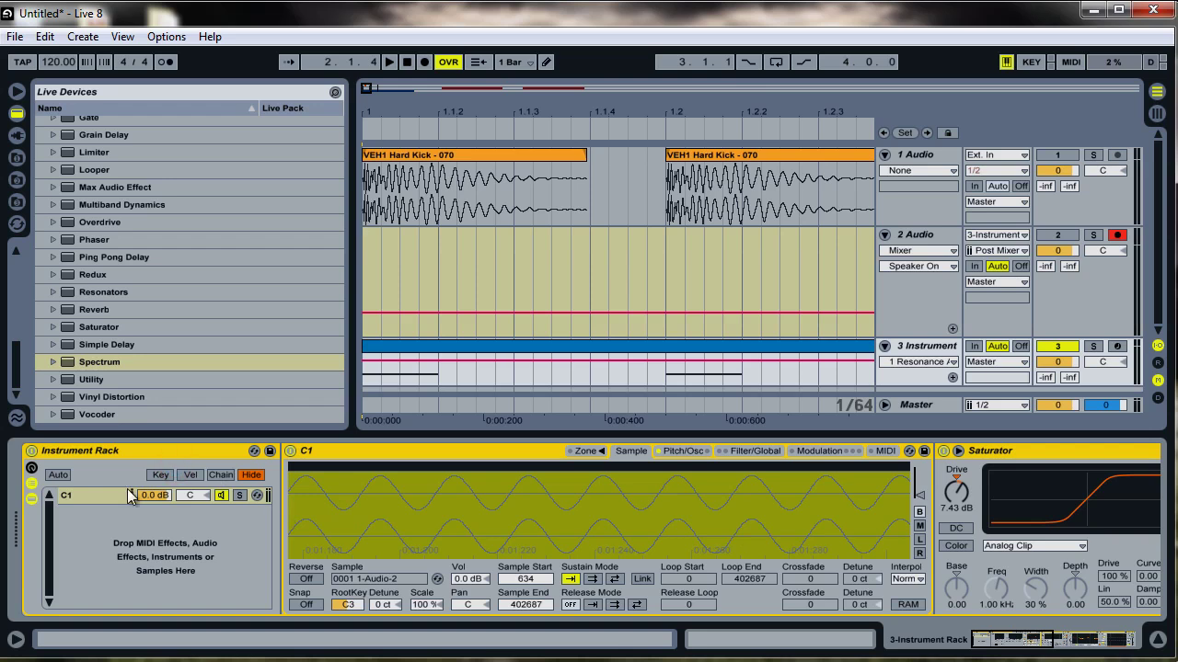
left_click(116, 530)
left_click(1035, 643)
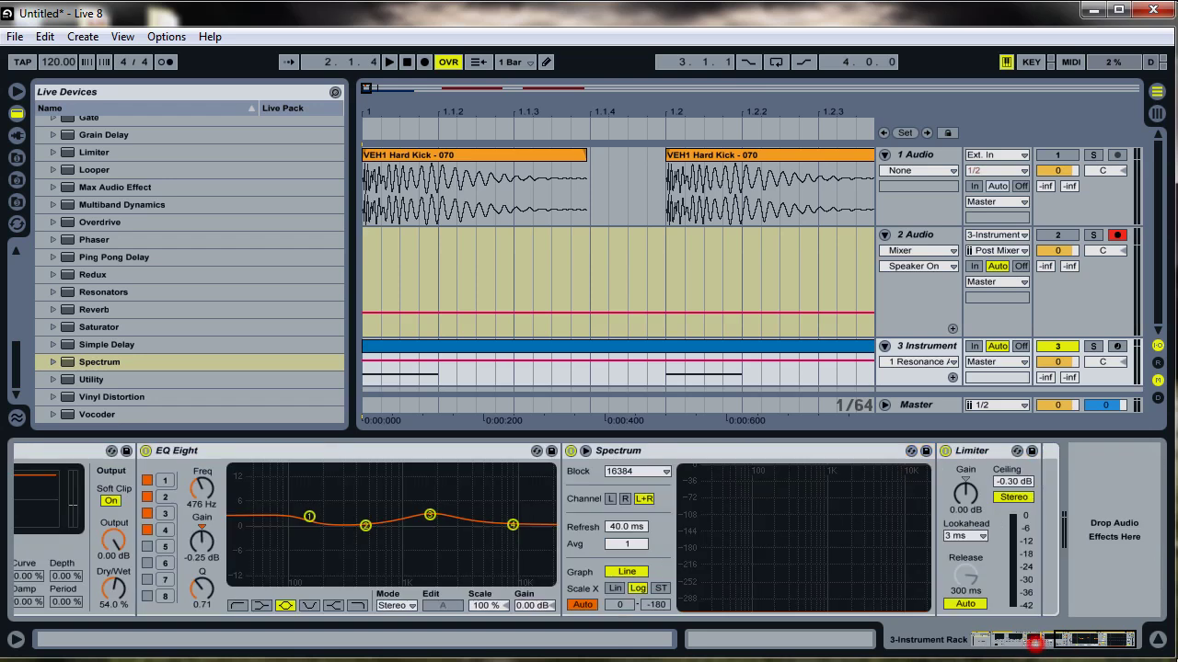
left_click(1038, 639)
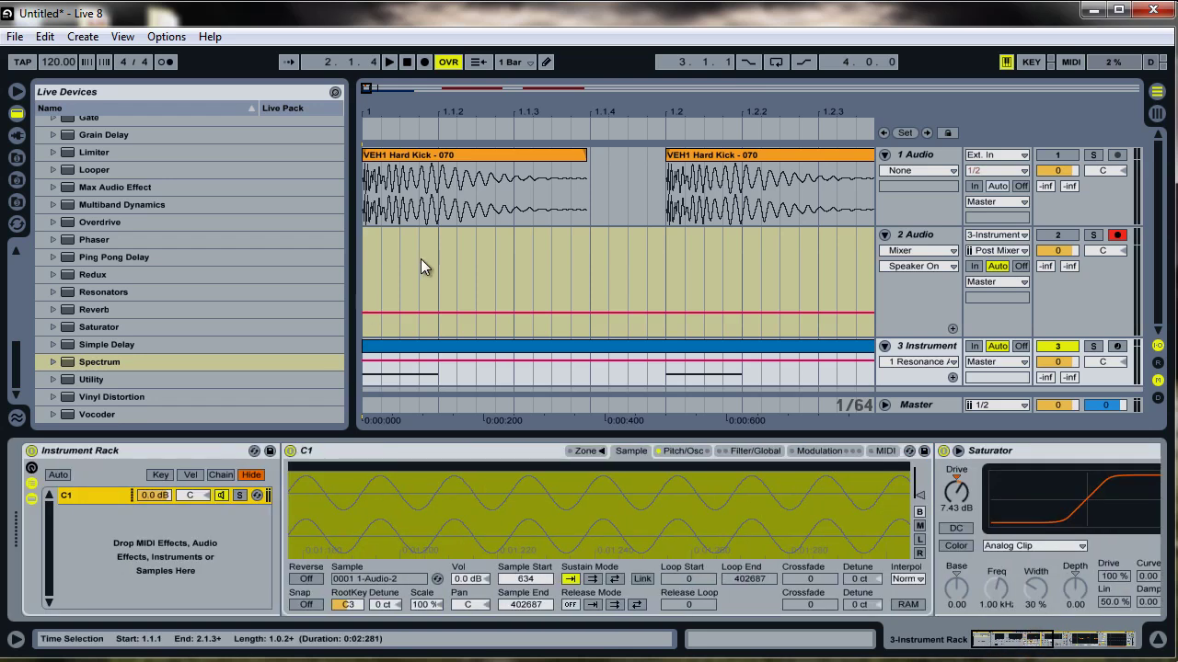
- Insert a new MIDI track directly below the 1 Audio track
left_click(416, 158)
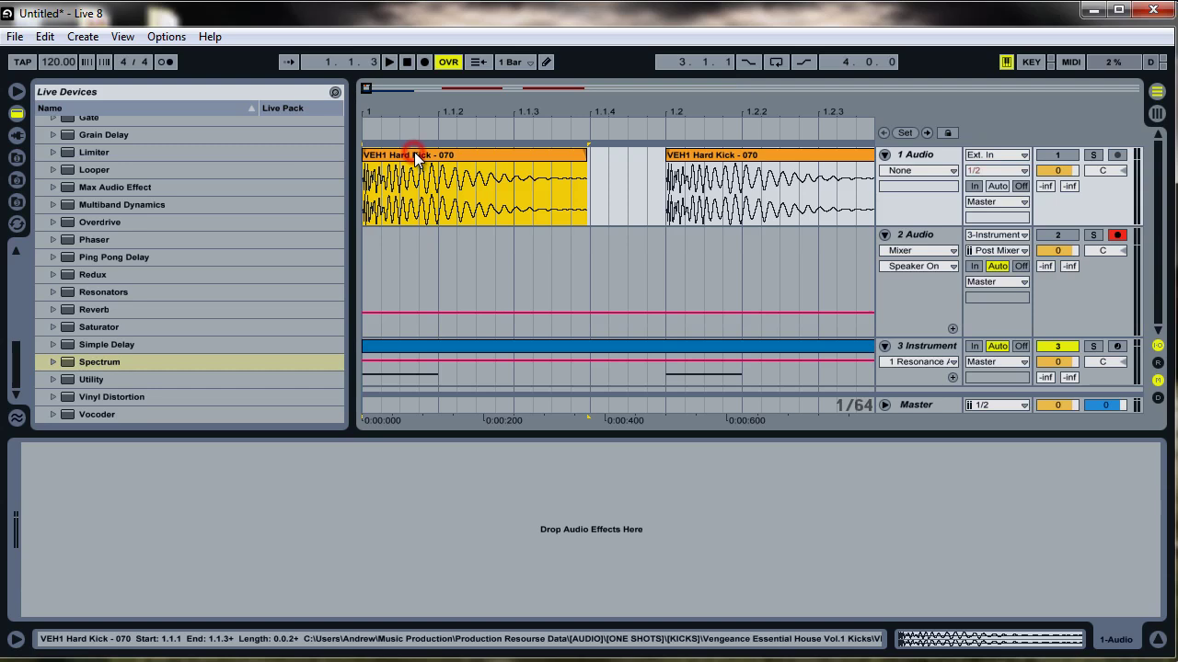
right_click(907, 158)
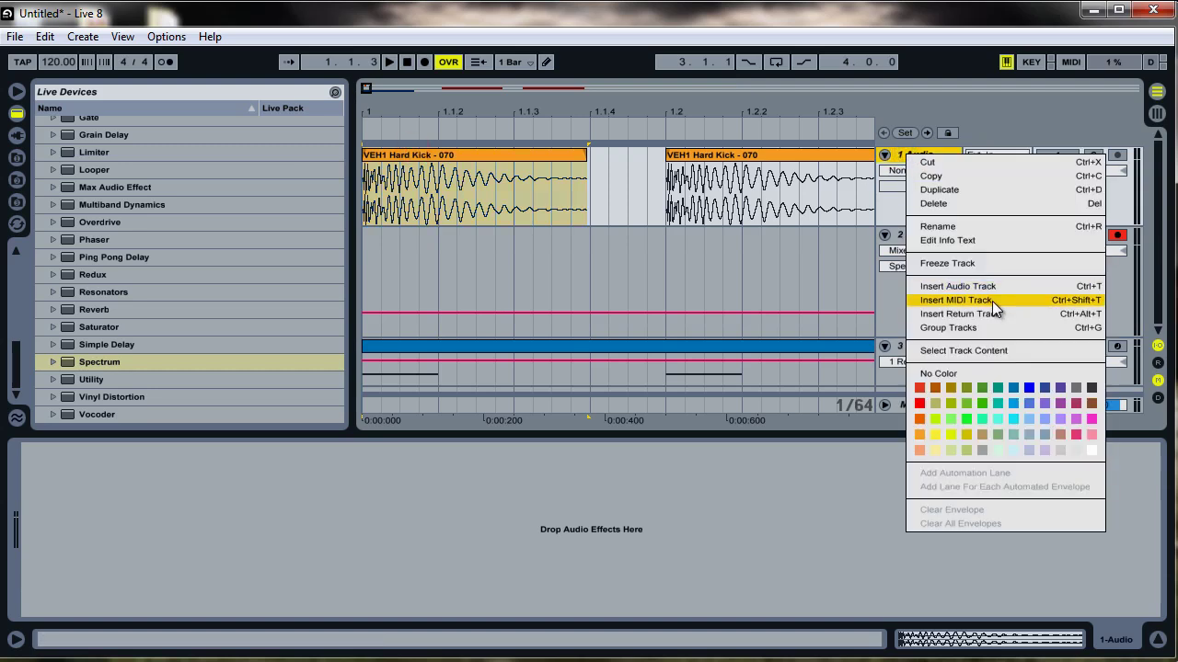
left_click(992, 301)
- Load a Sampler onto the new MIDI track and put the VEH1 Hard Kick - 070 clip into it
scroll(52, 307, "up", 3)
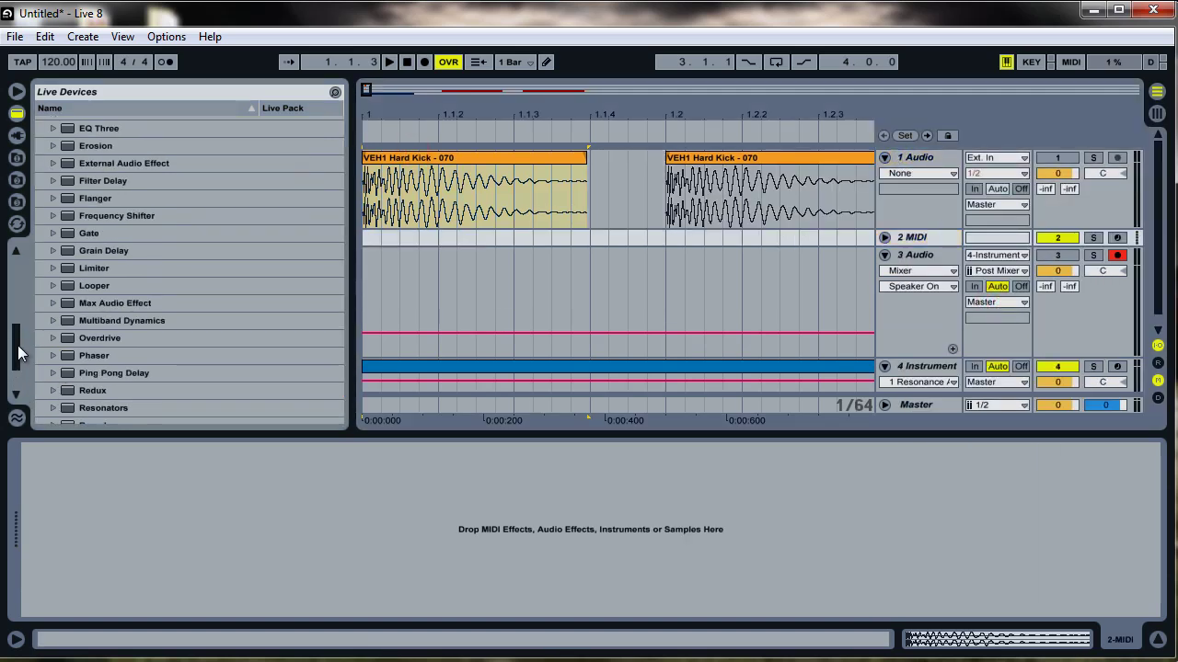
left_click_drag(18, 345, 27, 173)
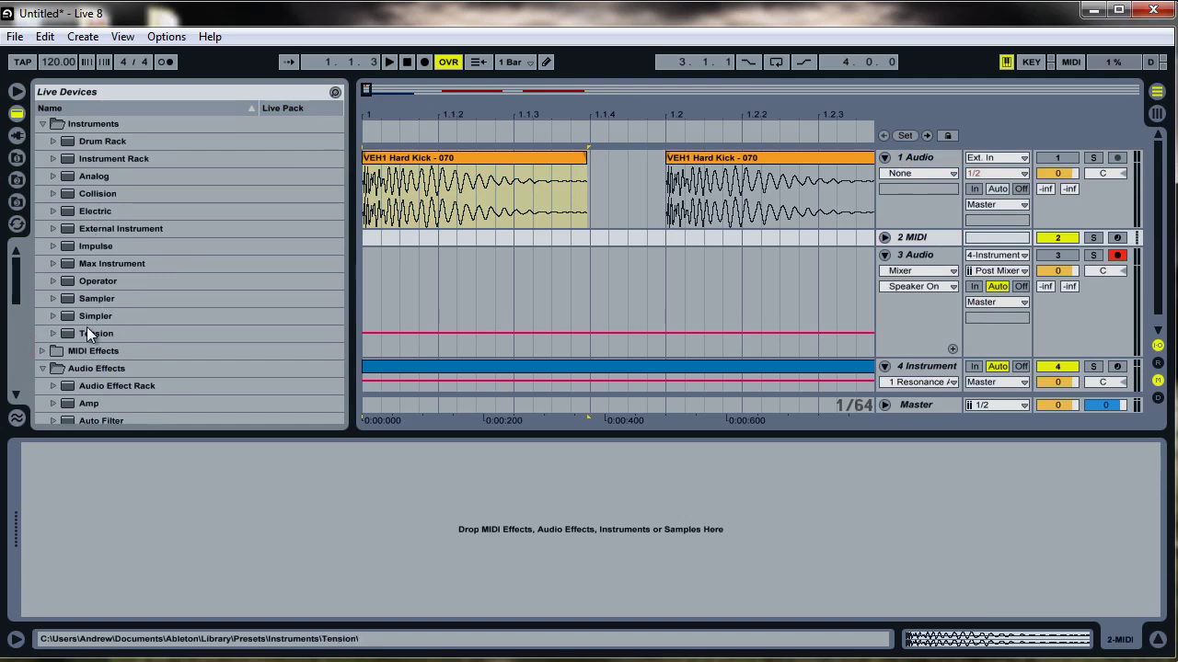
left_click_drag(74, 302, 935, 238)
left_click_drag(389, 158, 309, 496)
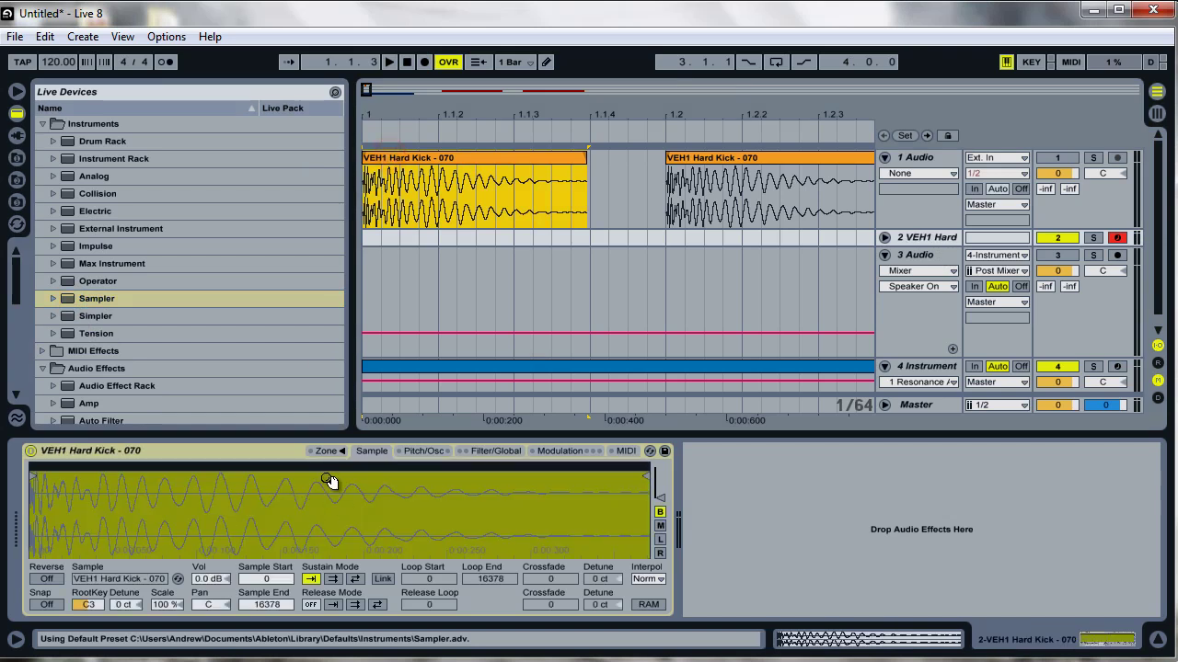
- Examine the opening transient of the VEH1 Hard Kick - 070 waveform, comparing its channel views in the Sampler
left_click(660, 526)
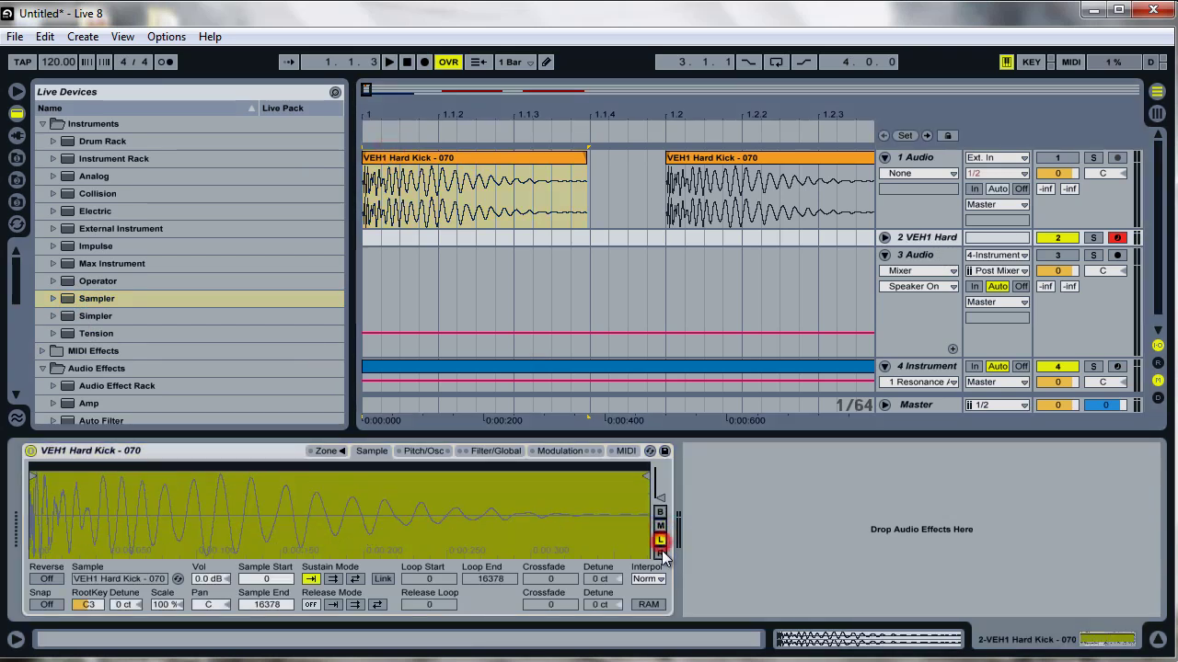
left_click(659, 552)
left_click_drag(53, 505, 68, 501)
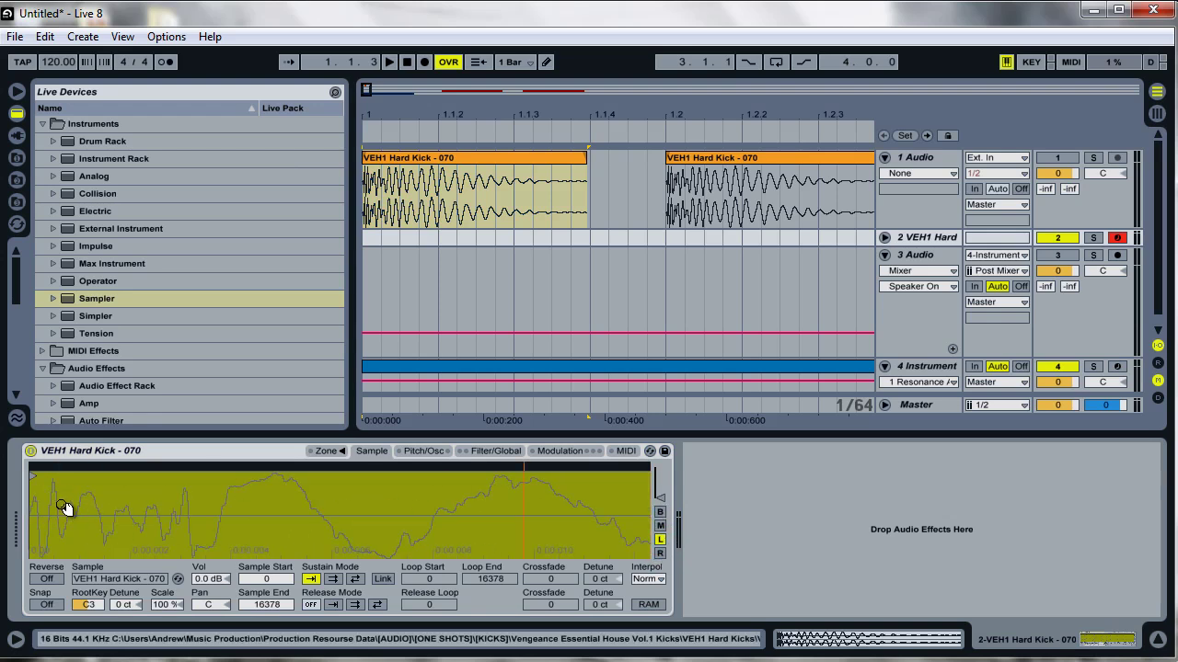
left_click_drag(218, 516, 197, 510)
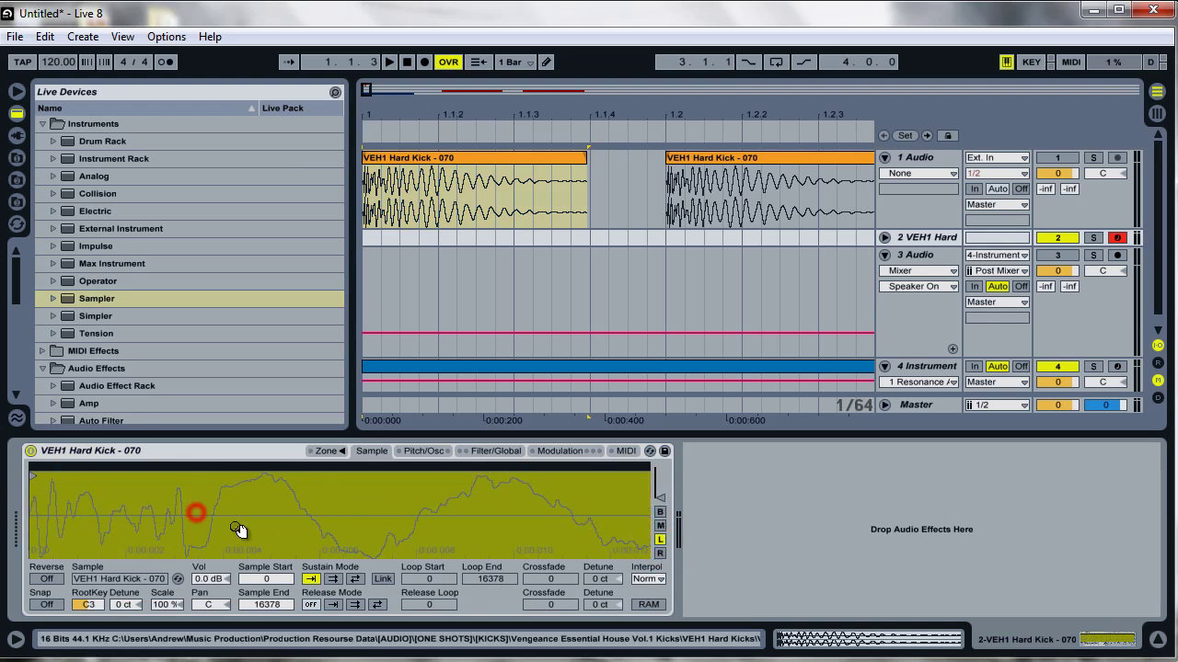
left_click(660, 513)
left_click(660, 552)
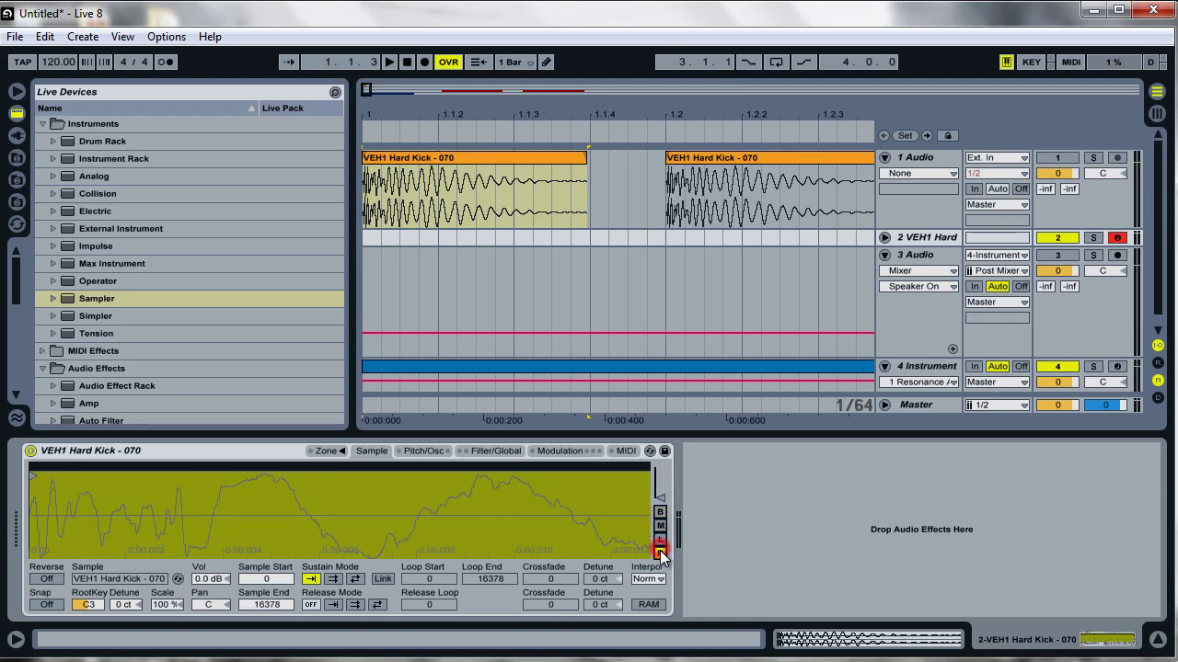
left_click(660, 540)
left_click_drag(68, 508, 79, 516)
- Collapse the [SNARES] folder and open the Vengeance Total Dance Sound Vol.2 Kicks folder inside [KICKS]
left_click(15, 157)
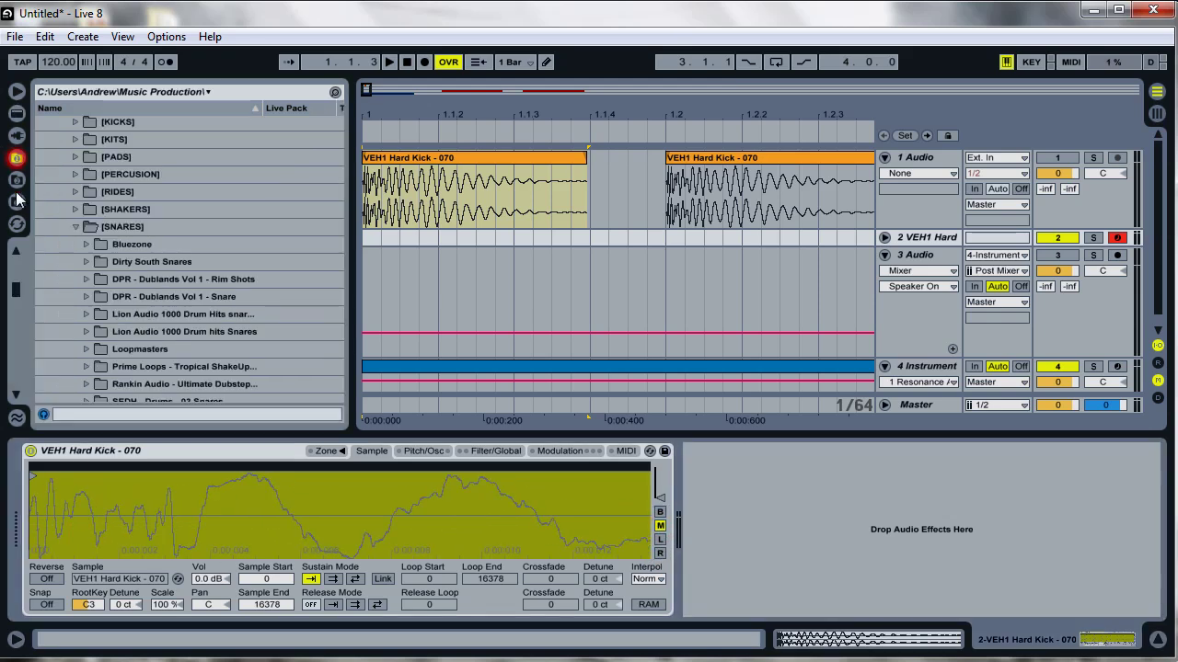
left_click(15, 185)
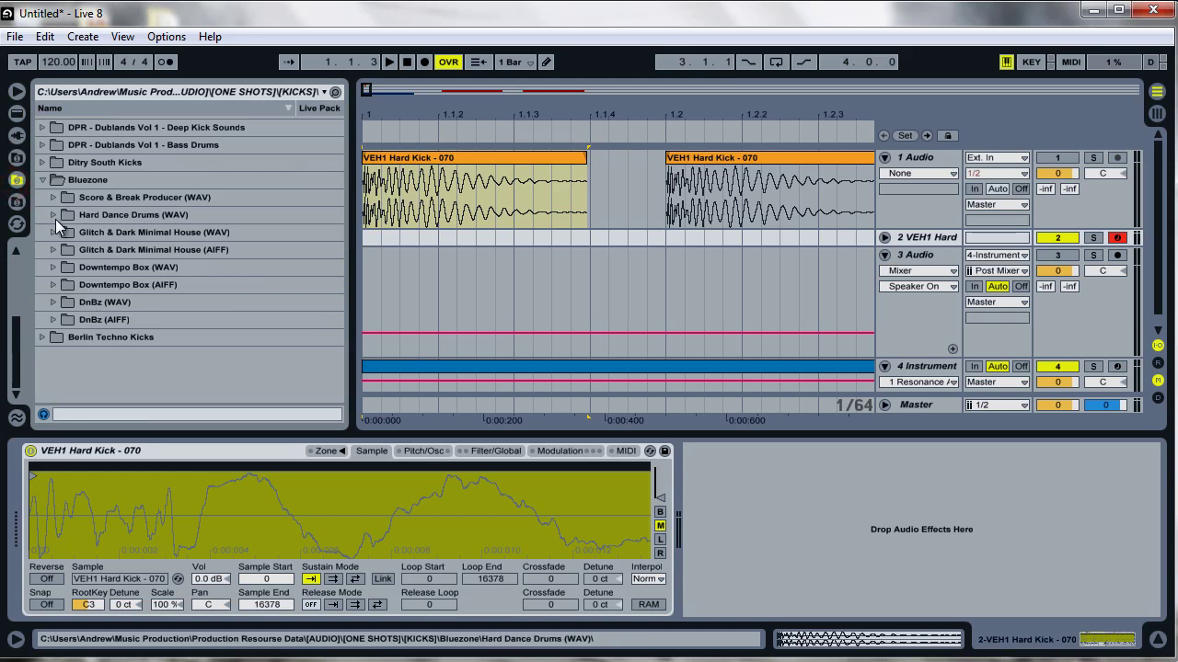
left_click(16, 159)
left_click(76, 228)
left_click(75, 121)
scroll(48, 267, "down", 2)
scroll(48, 269, "down", 2)
left_click(93, 272)
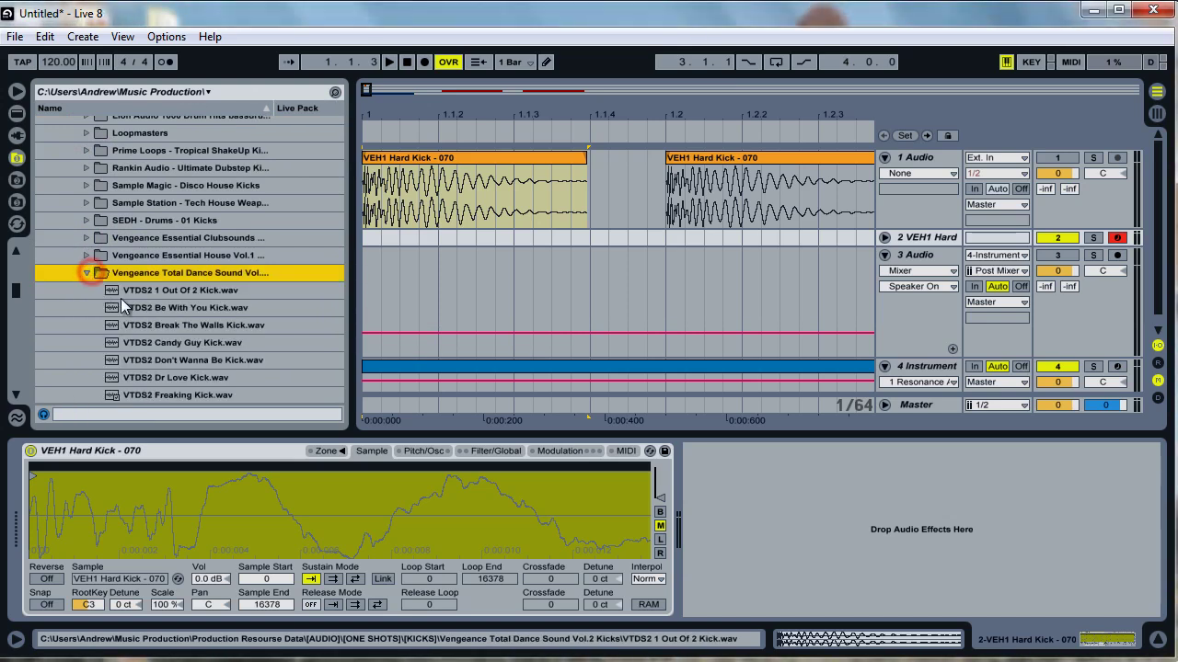
- Audition various VTDS2 kick samples throughout the Vengeance Total Dance Sound Vol.2 Kicks folder
left_click(142, 289)
left_click(164, 343)
scroll(168, 349, "down", 3)
left_click(153, 262)
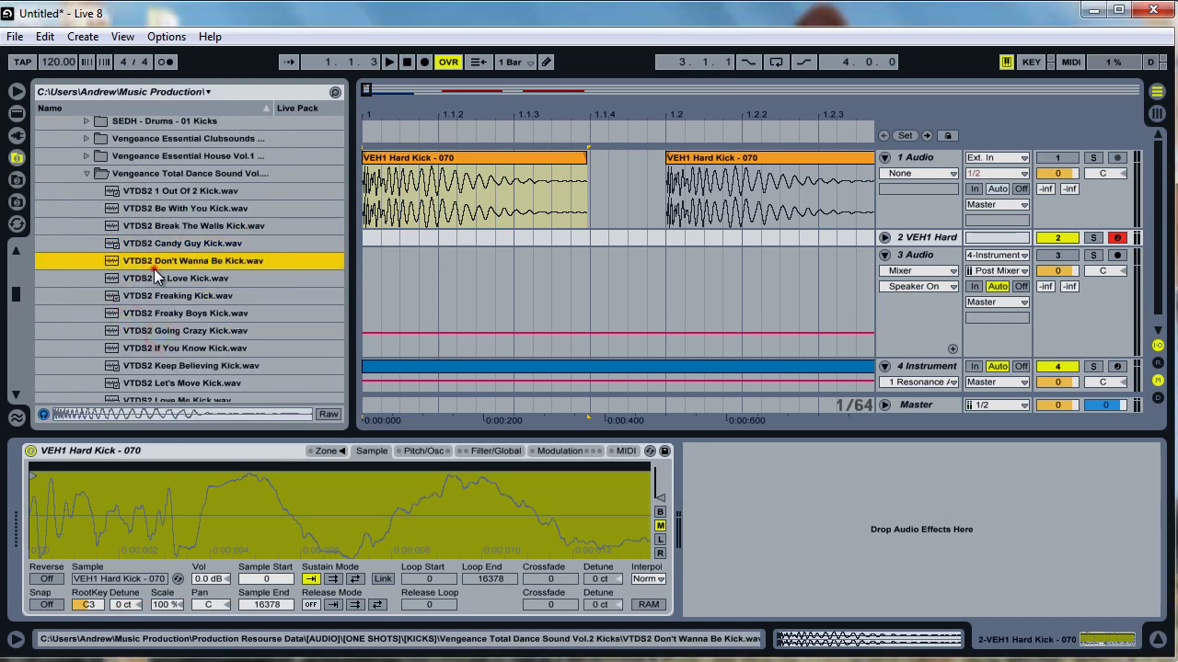
left_click(158, 281)
left_click(164, 330)
scroll(162, 318, "down", 3)
left_click(159, 301)
left_click(154, 337)
scroll(153, 352, "down", 3)
left_click(163, 292)
left_click(159, 338)
scroll(161, 354, "down", 3)
left_click(162, 310)
left_click(163, 346)
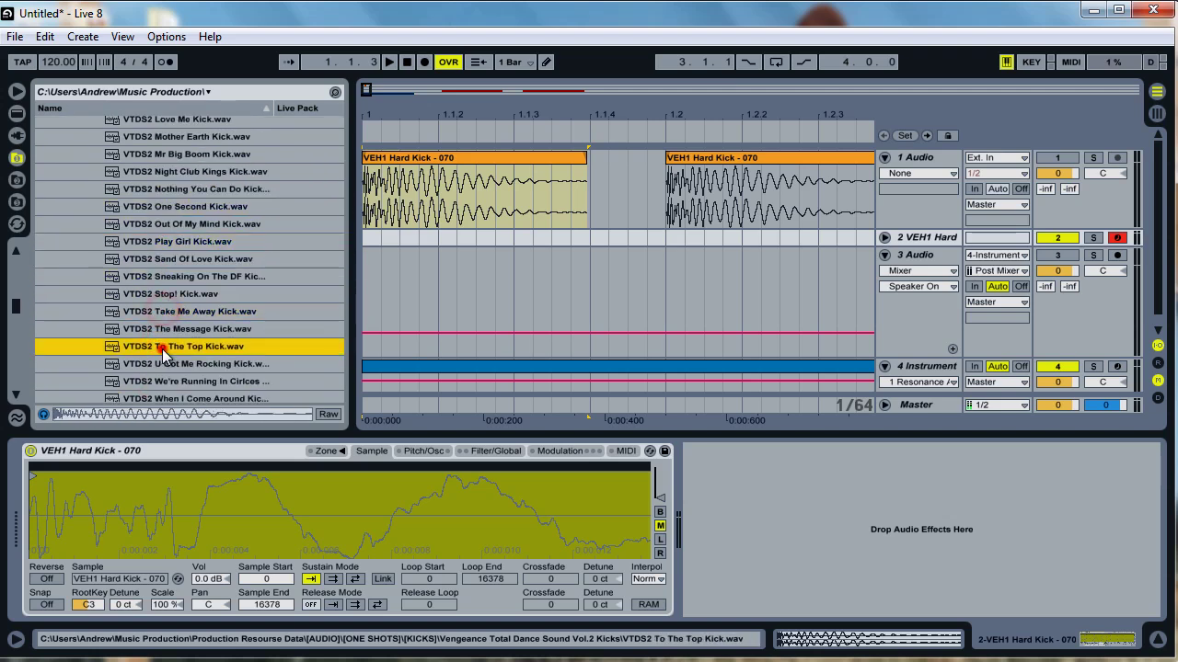
scroll(164, 355, "down", 3)
left_click(171, 337)
left_click(180, 283)
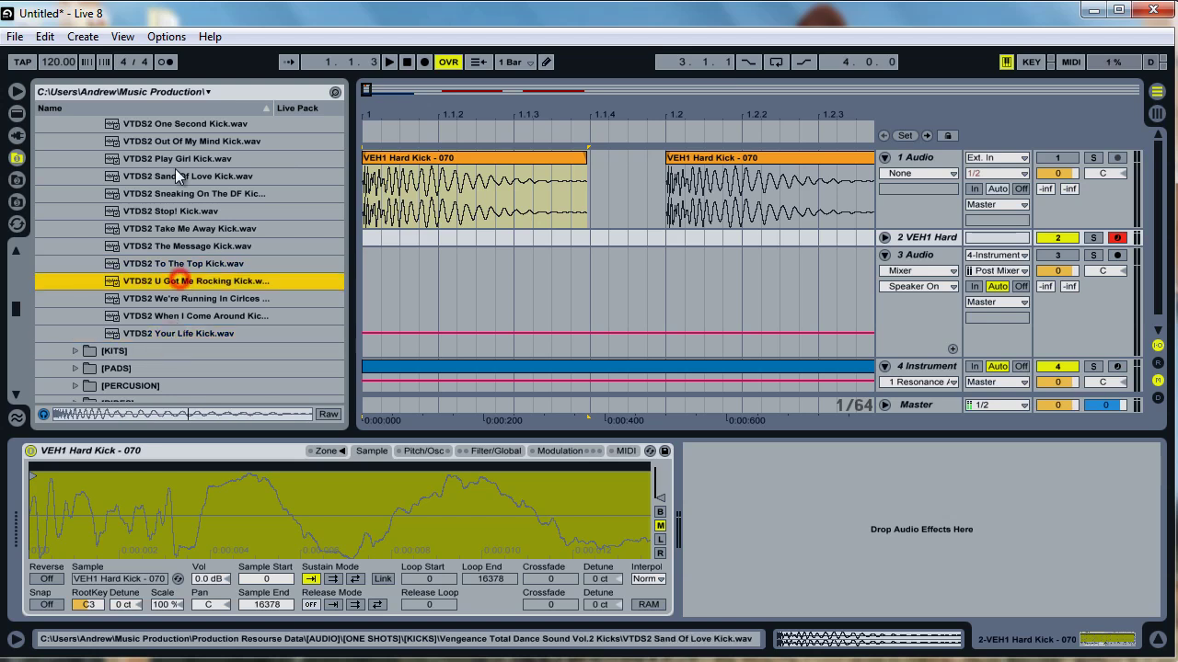
left_click(181, 160)
left_click(188, 142)
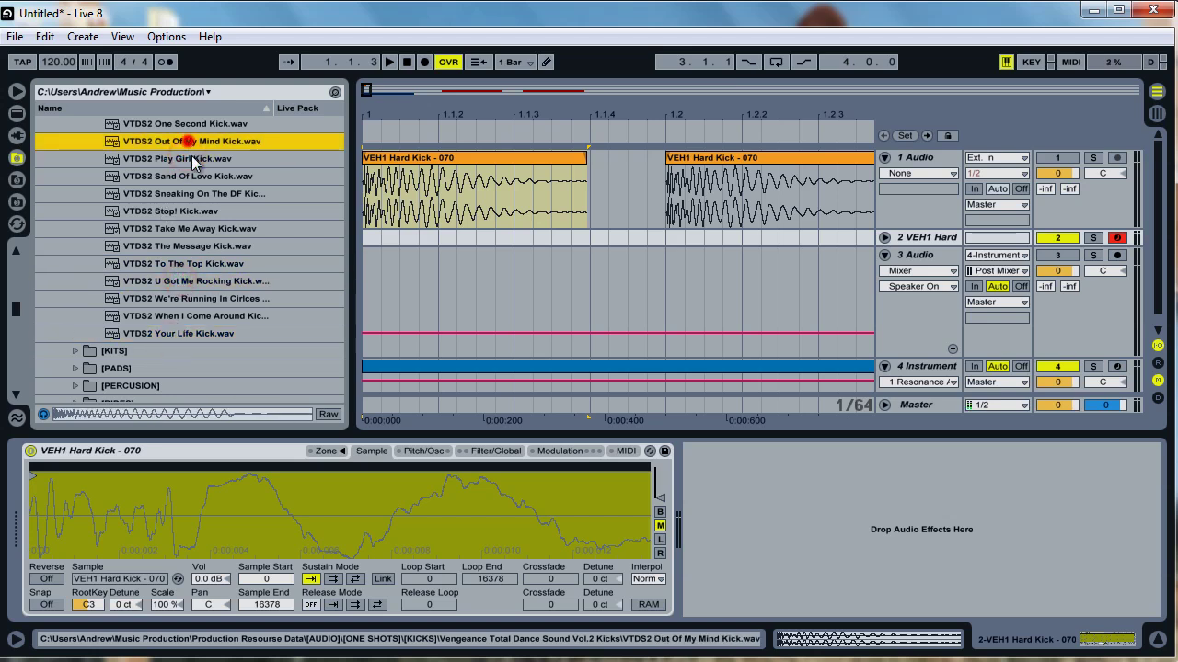
- Replace the Sampler's sample with VTDS2 Play Girl Kick.wav and examine its opening transient up close in the mono view
left_click(195, 159)
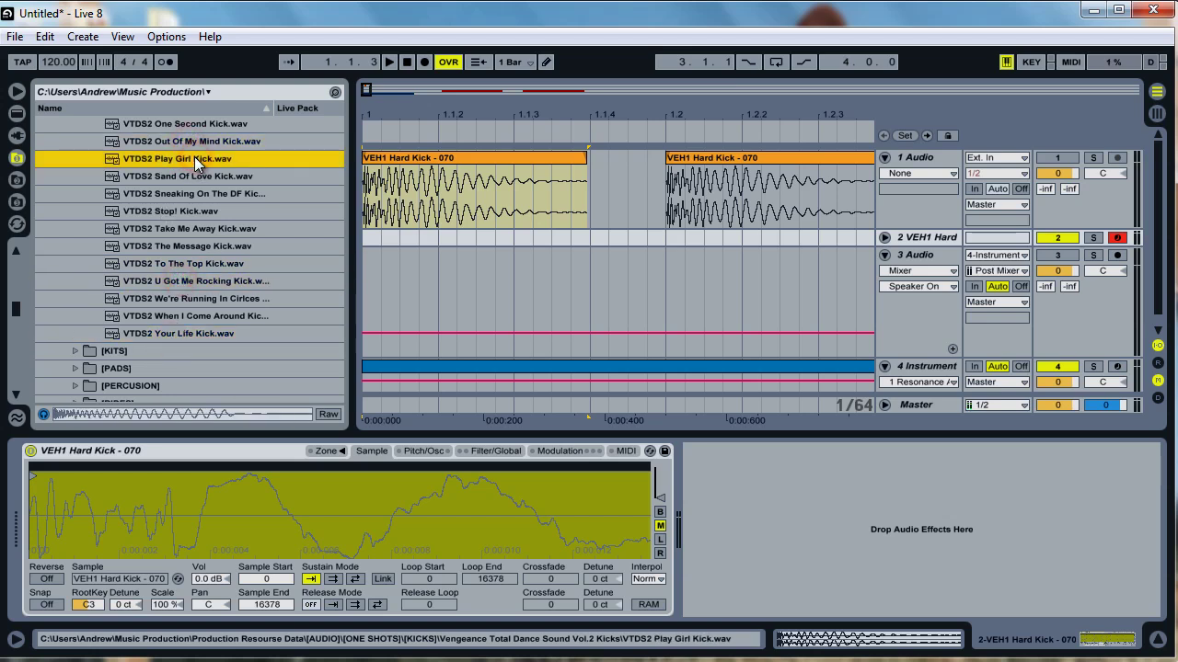
left_click_drag(188, 162, 166, 507)
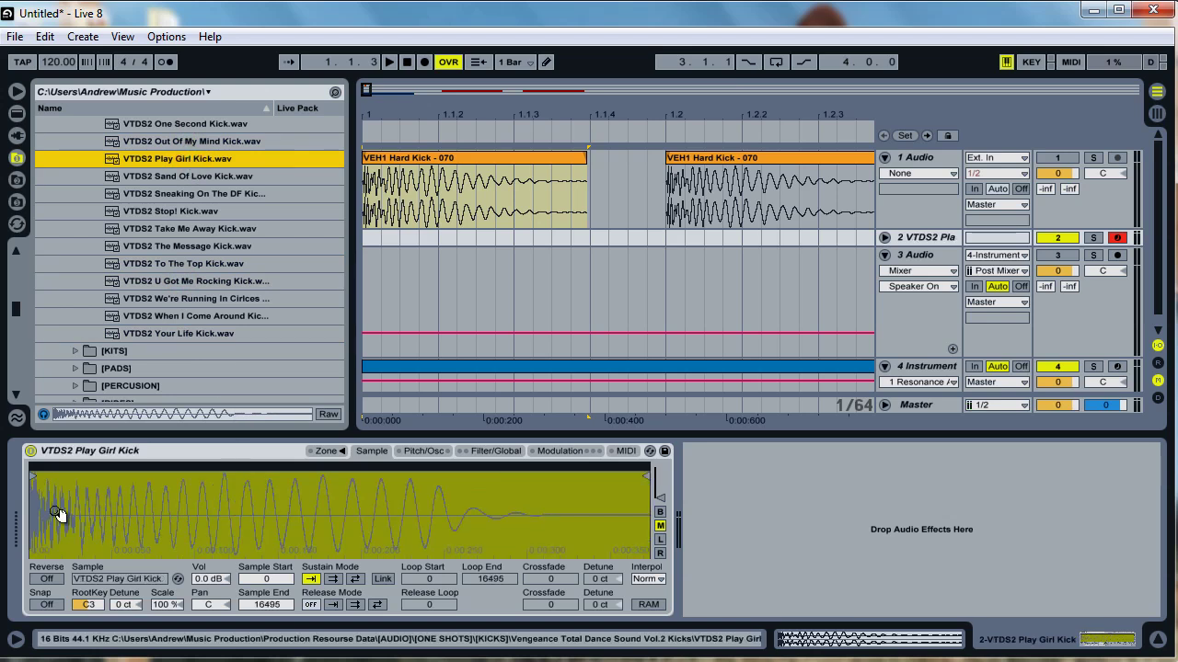
mouse_move(68, 570)
left_mouse_down()
mouse_move(64, 515)
mouse_move(60, 546)
mouse_move(159, 507)
mouse_move(439, 549)
left_mouse_up()
left_click(659, 529)
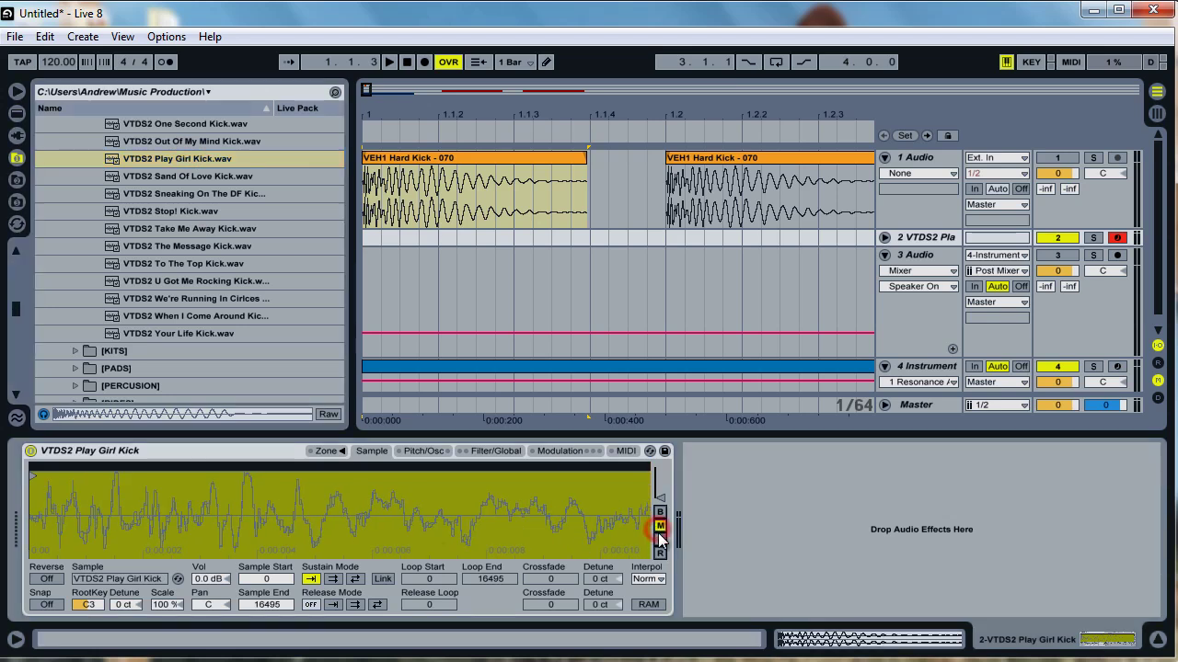
mouse_move(33, 495)
left_mouse_down()
mouse_move(86, 522)
mouse_move(132, 516)
mouse_move(120, 513)
left_mouse_up()
left_click_drag(405, 539, 489, 495)
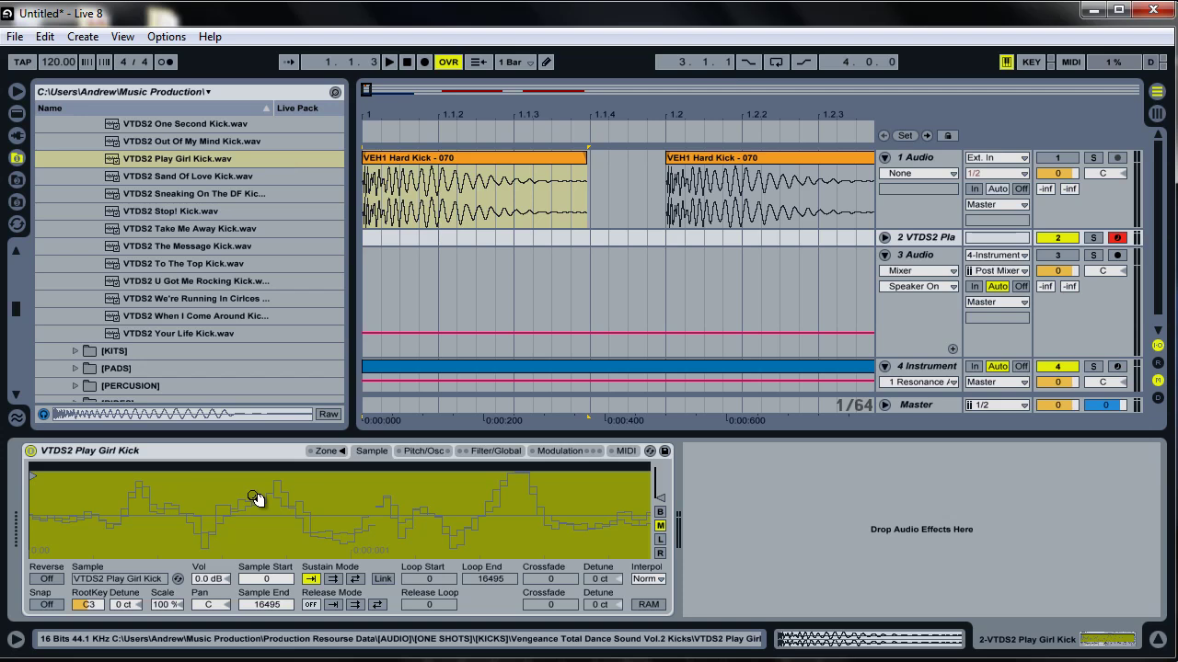
- Compare the peaks within the opening transient of the VTDS2 Play Girl Kick waveform in the Sampler
left_click_drag(244, 525, 276, 513)
left_click_drag(522, 527, 549, 512)
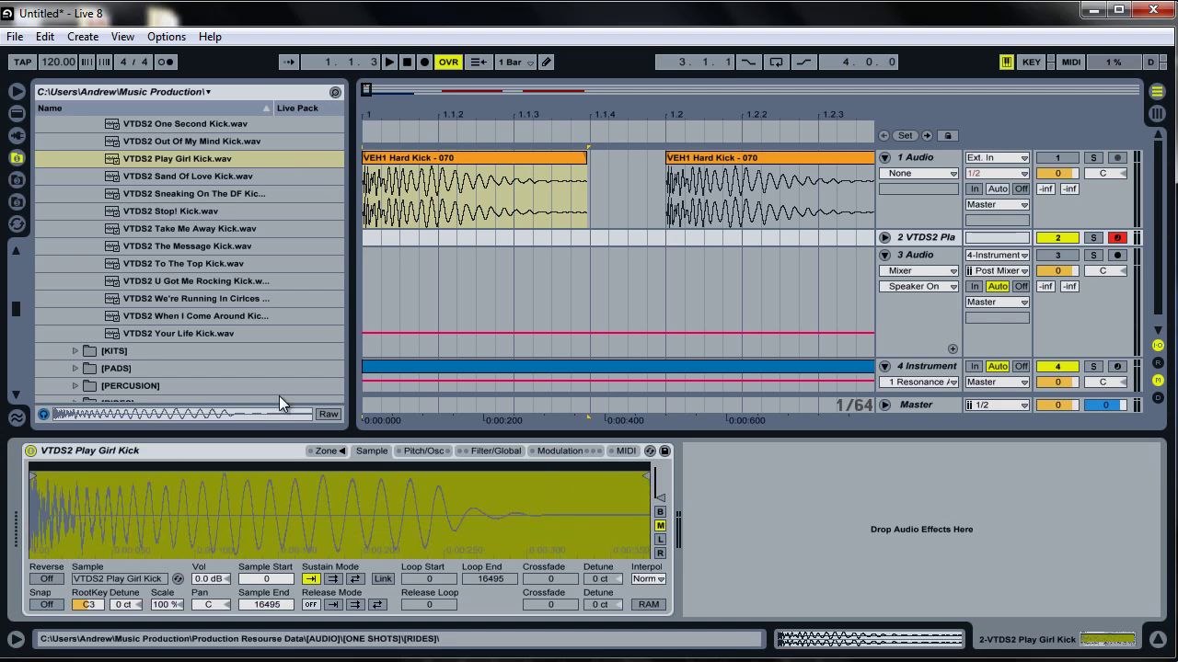
- Duplicate the C1 chain in the Instrument Rack on the 4 Instrument track
left_click(419, 377)
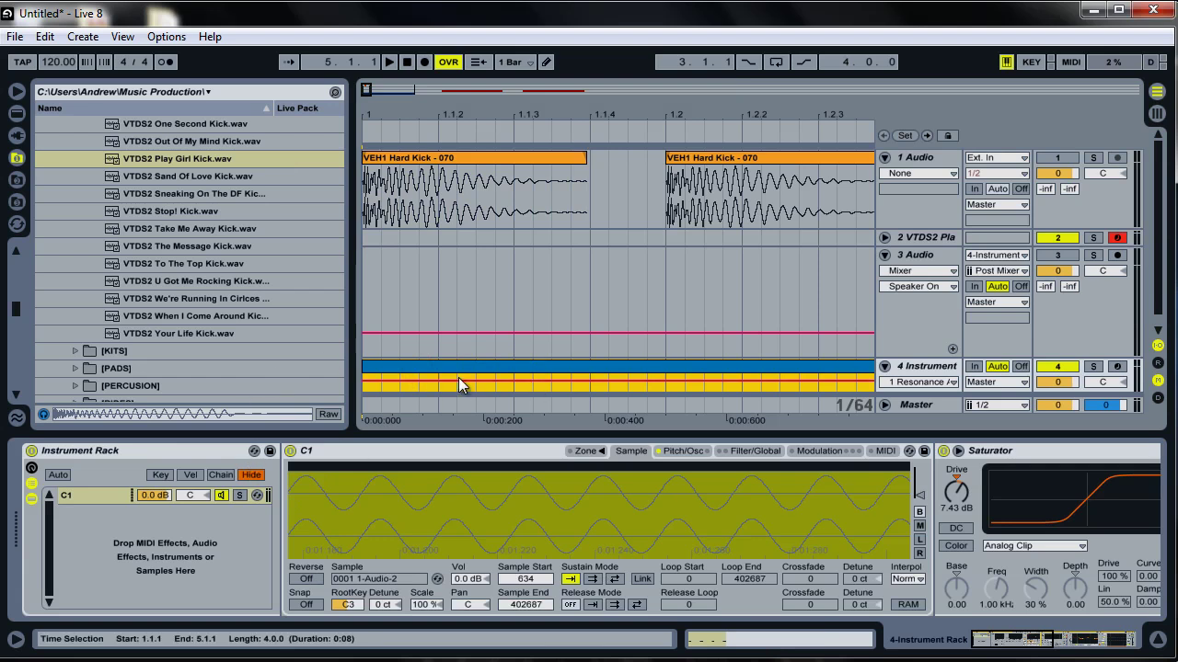
right_click(110, 495)
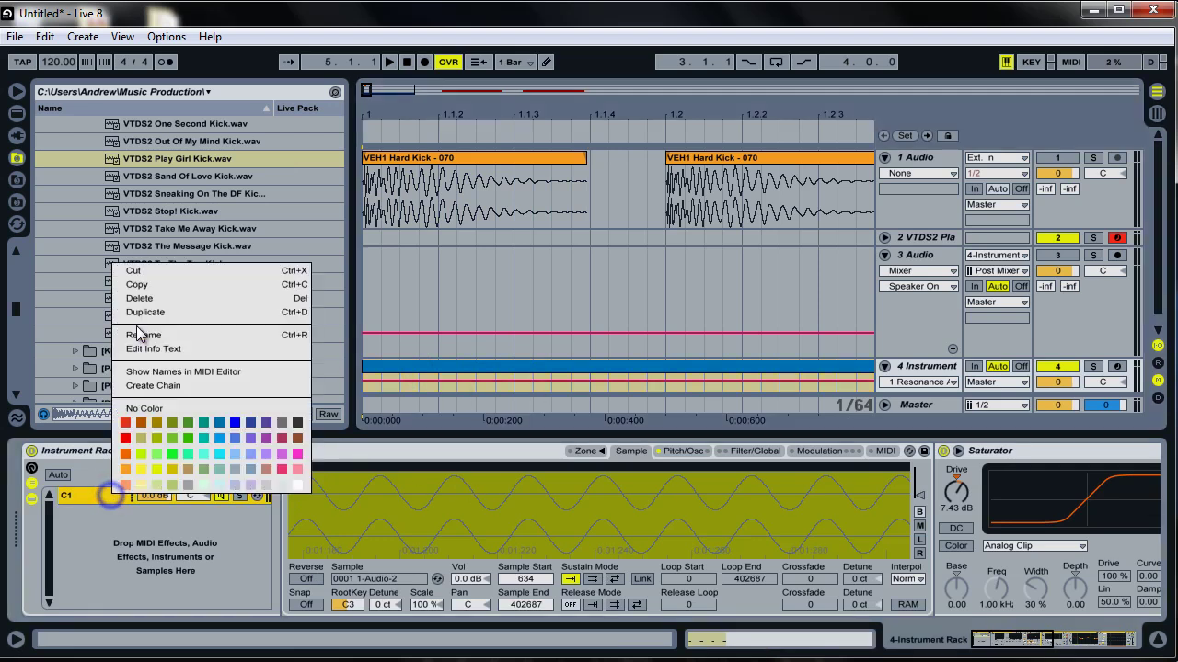
left_click(166, 314)
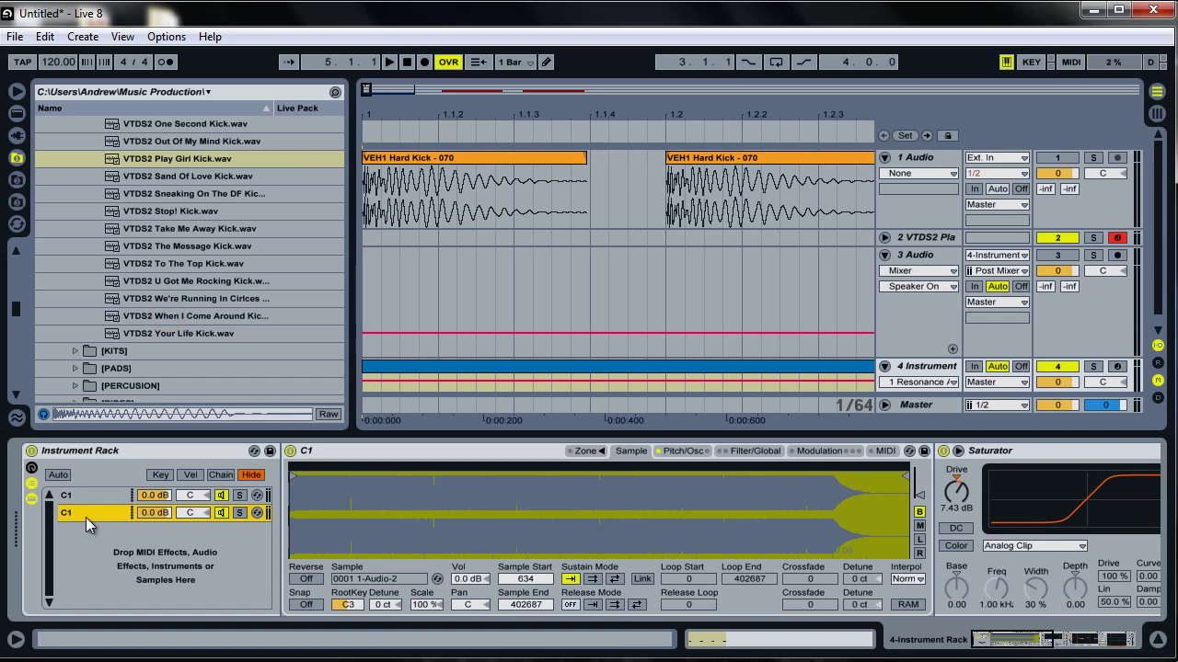
- Review the effect devices that follow the Sampler in the duplicated C1 chain
left_click_drag(996, 641, 941, 658)
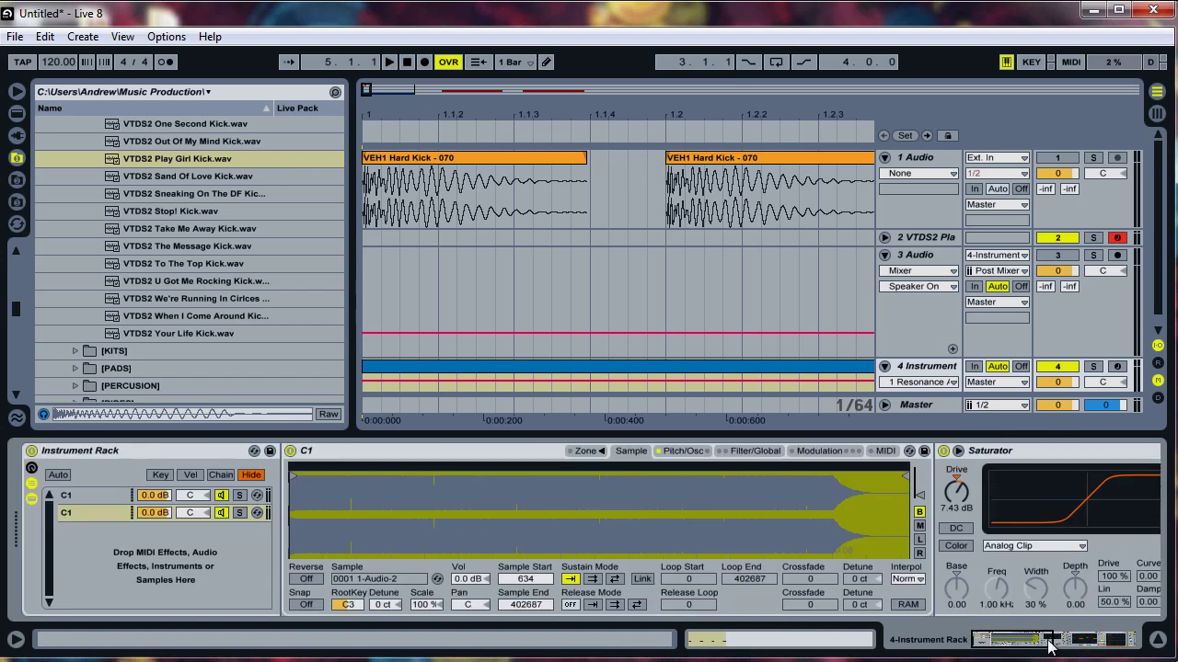
left_click(1104, 637)
left_click(850, 457)
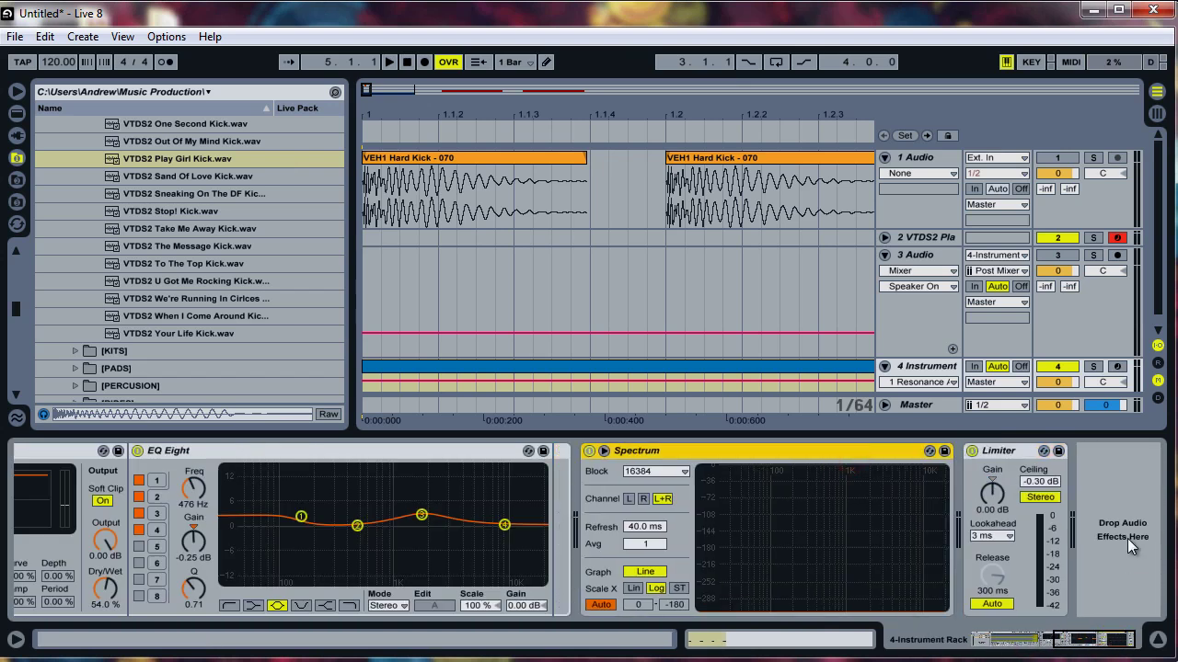
left_click(1118, 641)
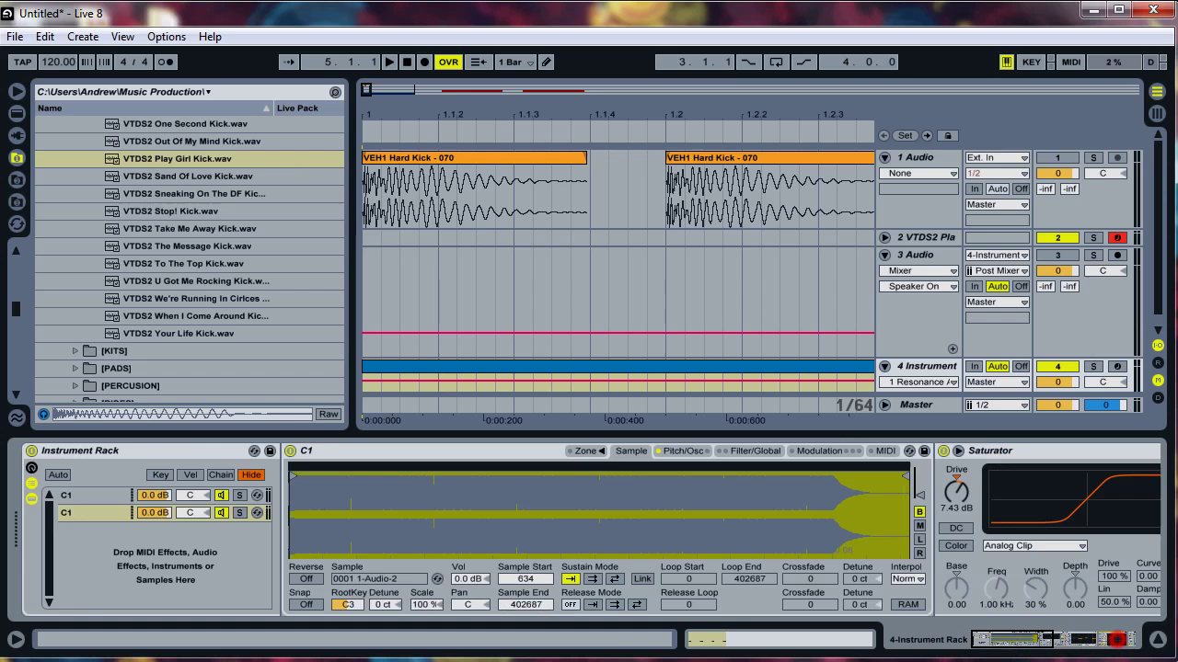
- Shape the duplicate C1 chain's volume envelope with a 57.6 ms decay and -inf dB sustain, and play the chain soloed
left_click(94, 513)
left_click(77, 508)
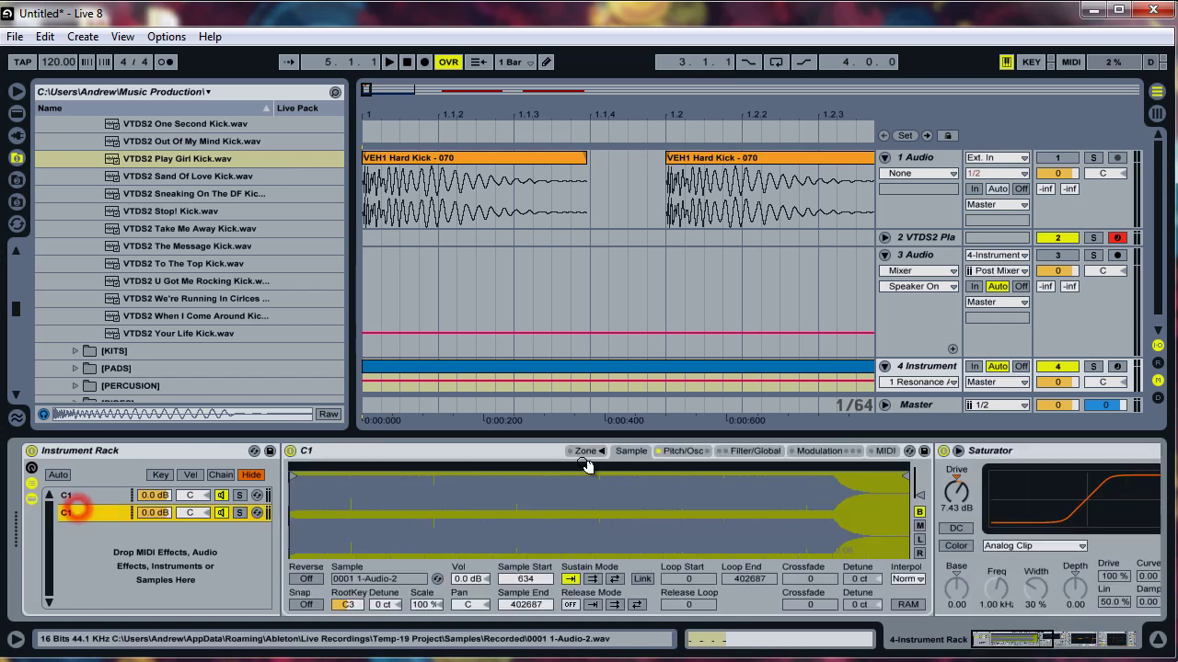
left_click(750, 451)
left_click_drag(798, 470, 783, 522)
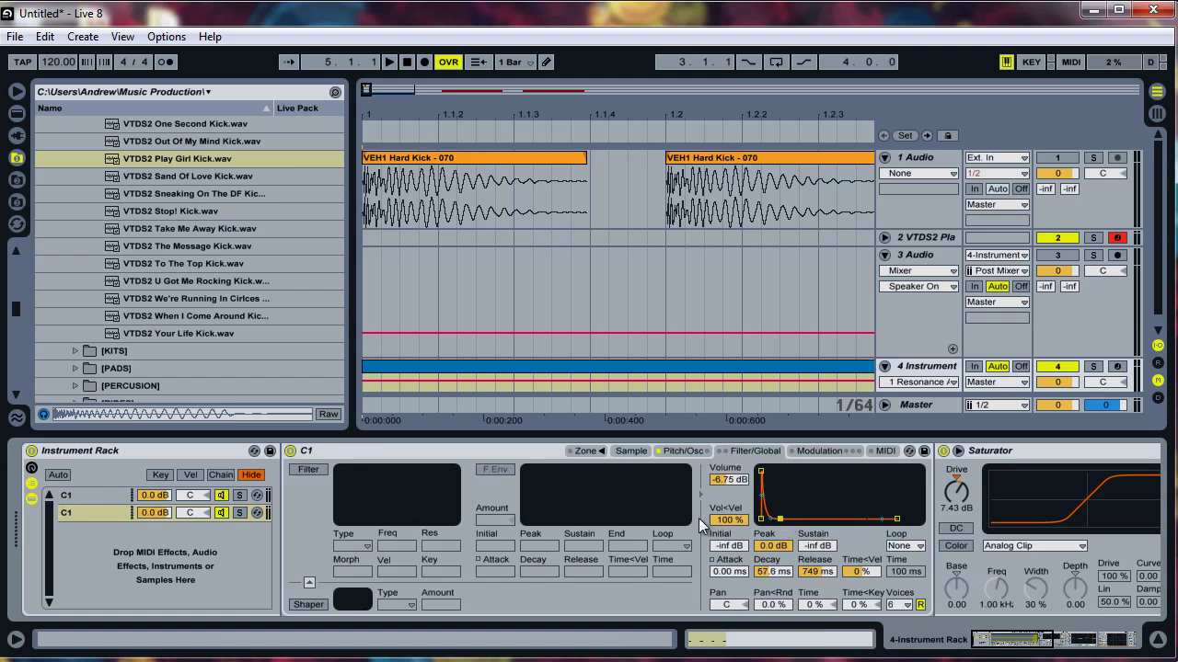
key("space")
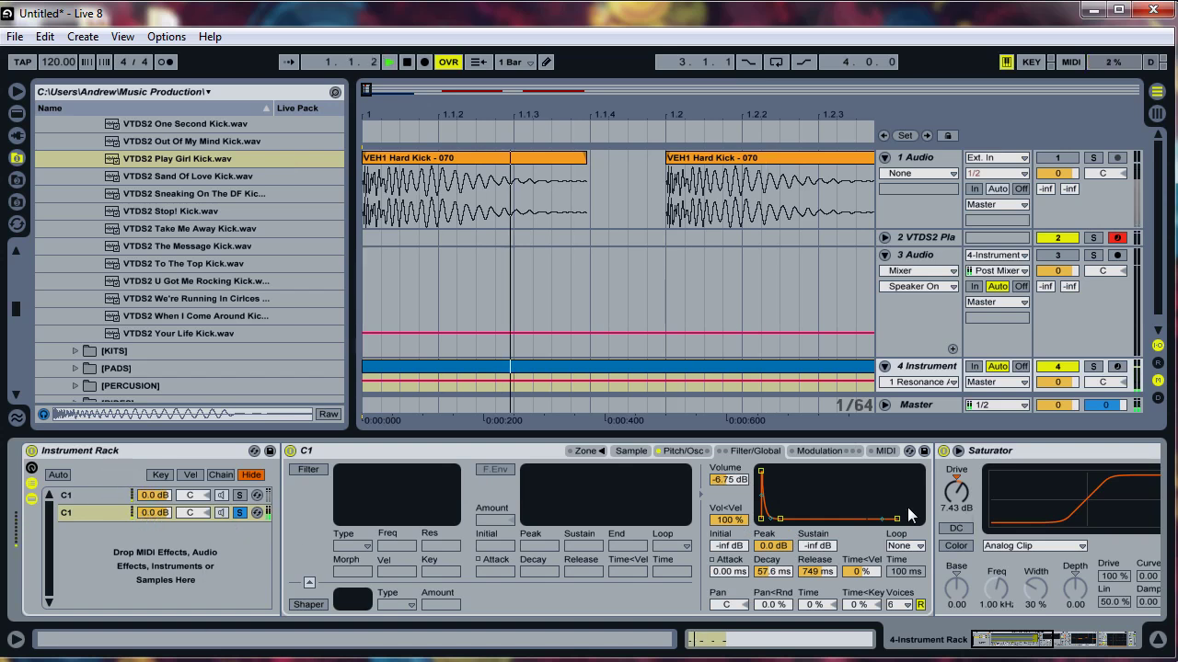
- Set the duplicate chain's Saturator drive to 12 dB while listening to it
left_click(1035, 640)
left_click_drag(659, 512, 661, 497)
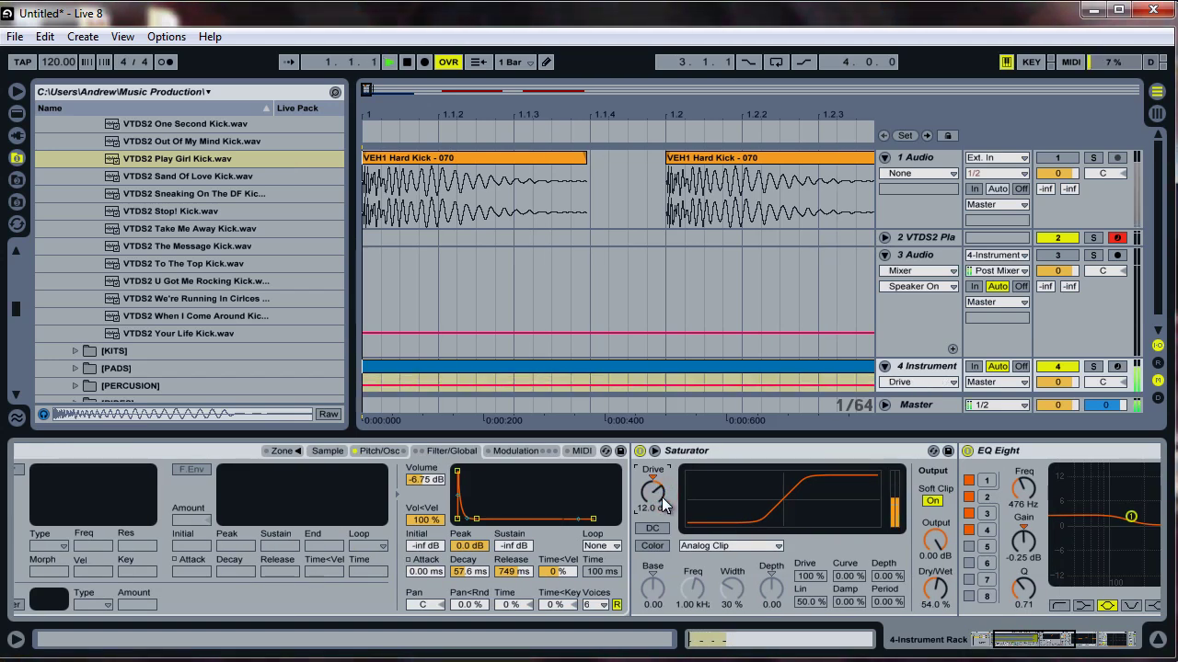
key("space")
- Set EQ Eight band 1 in the duplicate chain to a low shelf at 296 Hz with -15 dB gain during playback
left_click(1104, 644)
key("space")
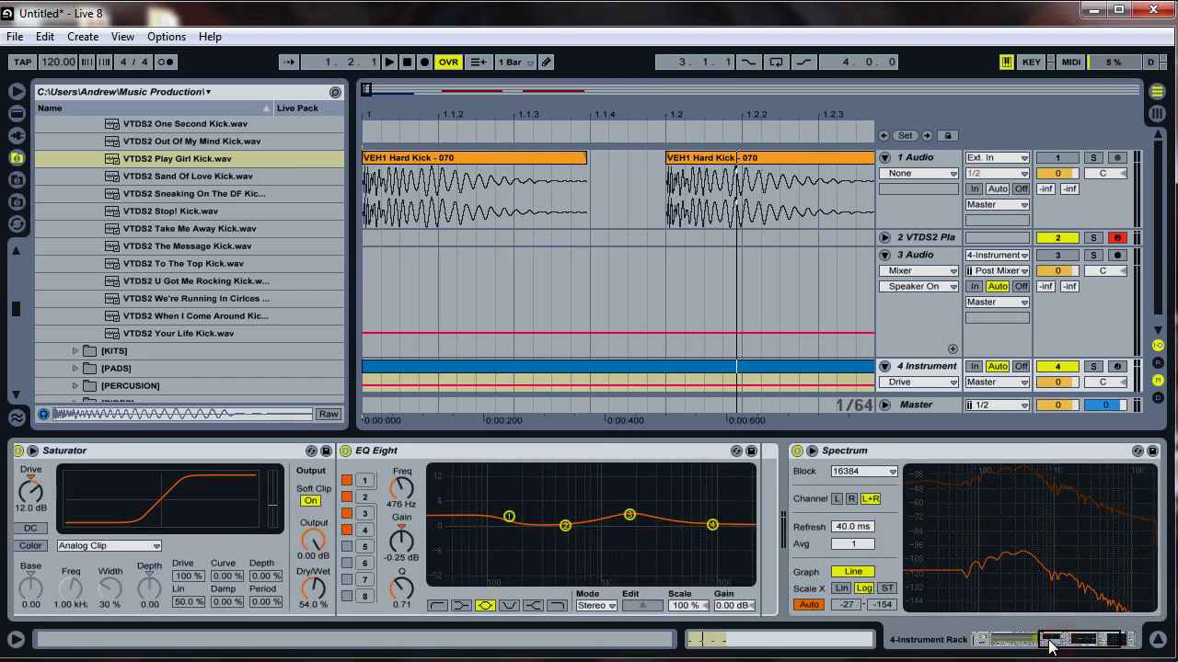
left_click_drag(507, 517, 542, 583)
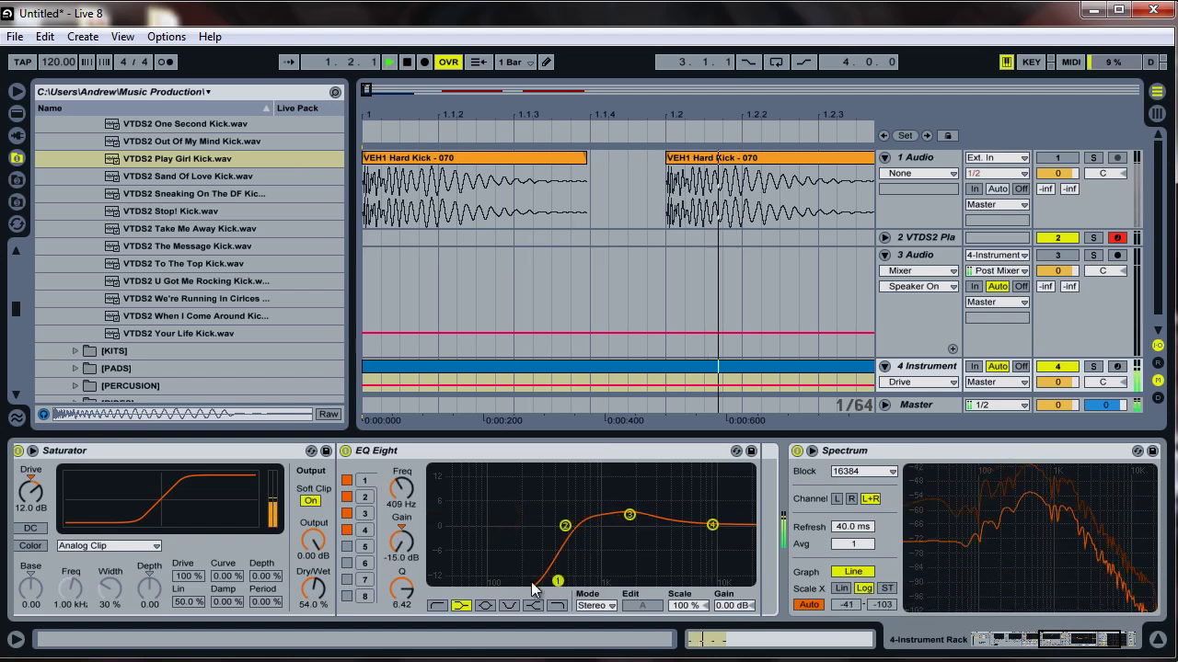
key("space")
key("space")
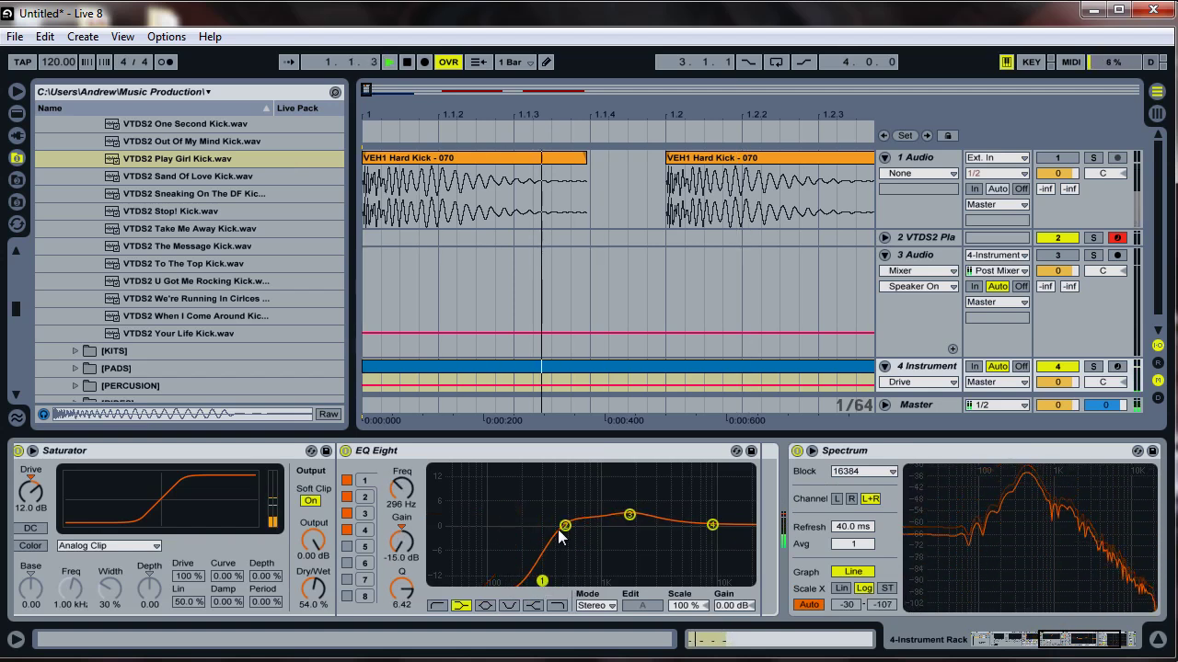
- Raise EQ Eight band 3 slightly and move band 4 to 2.97 kHz with 0.74 dB gain
mouse_move(631, 515)
left_mouse_down()
mouse_move(727, 530)
mouse_move(730, 496)
mouse_move(621, 510)
left_mouse_up()
left_click(714, 526)
left_click_drag(716, 527, 653, 521)
key("space")
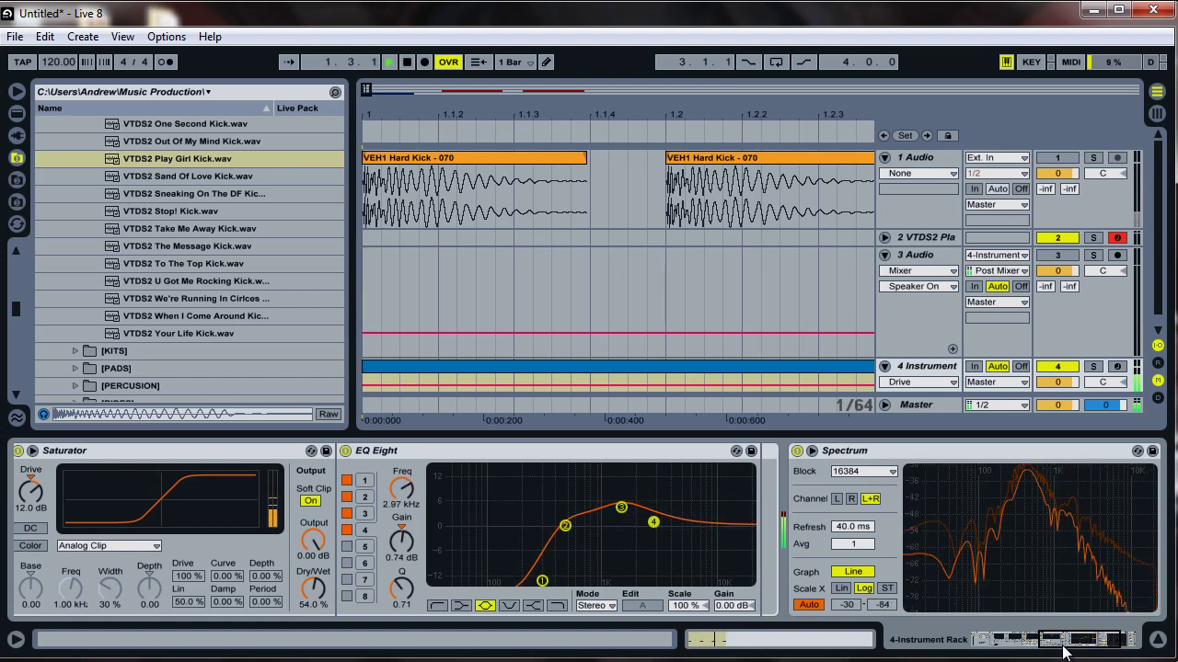
- Add an Overdrive effect from the Live Devices to the duplicate C1 chain
left_click(920, 633)
scroll(156, 191, "up", 3)
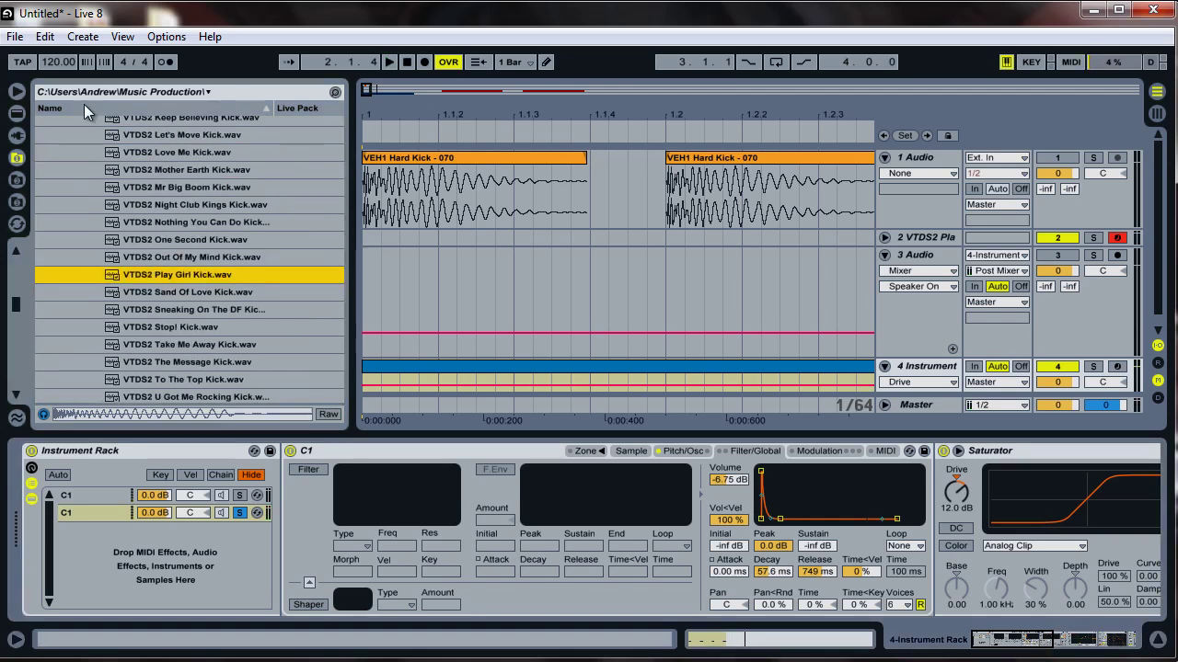
left_click(22, 118)
scroll(188, 280, "down", 10)
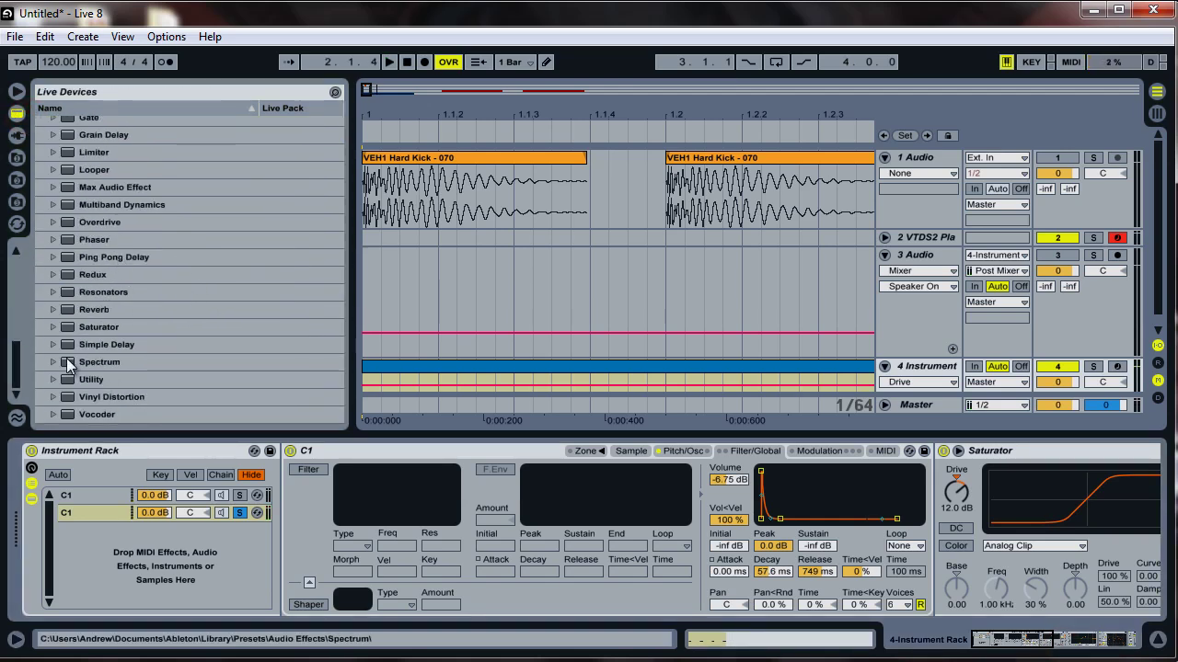
double_click(69, 222)
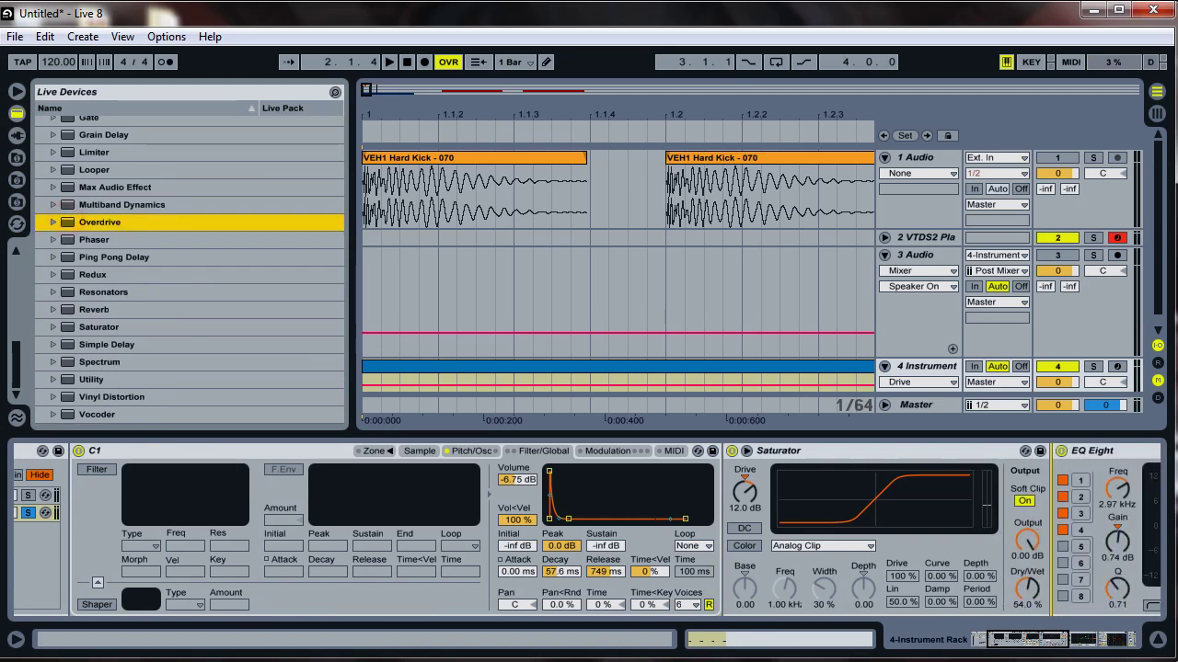
- Adjust the new Overdrive's settings by ear during playback
key("space")
left_click_drag(1058, 480, 1070, 510)
mouse_move(1030, 557)
left_mouse_down()
mouse_move(1034, 575)
mouse_move(1033, 540)
left_mouse_up()
- Unsolo the duplicate C1 chain and play both rack chains together
left_click(1067, 639)
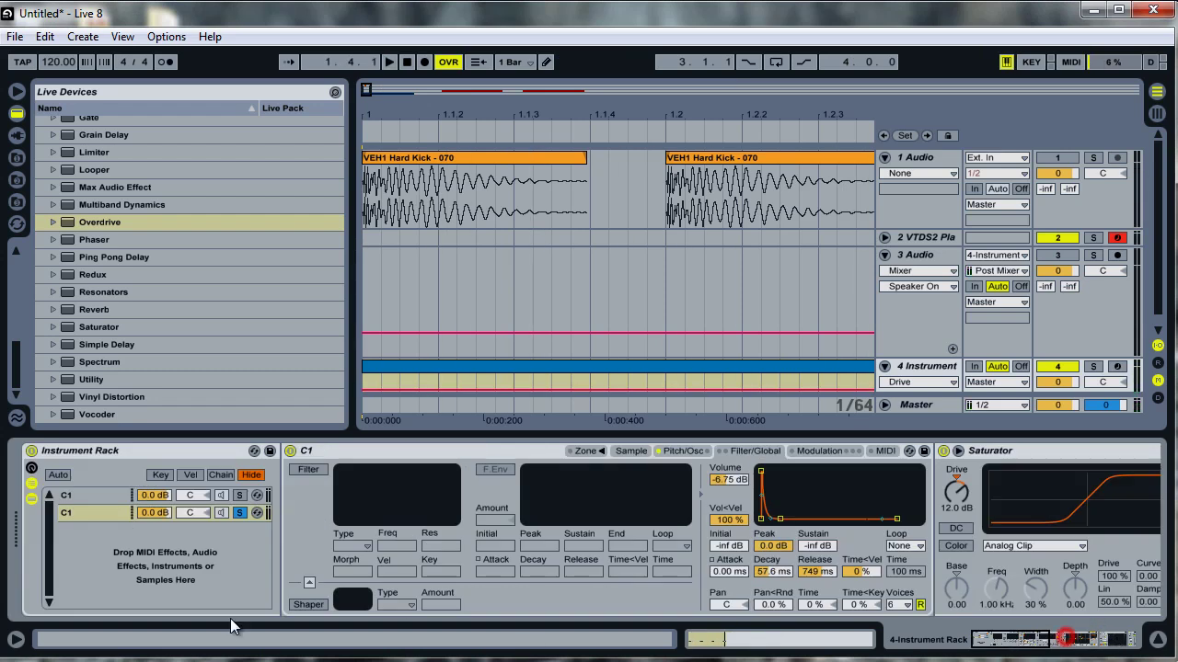
left_click(240, 511)
key("space")
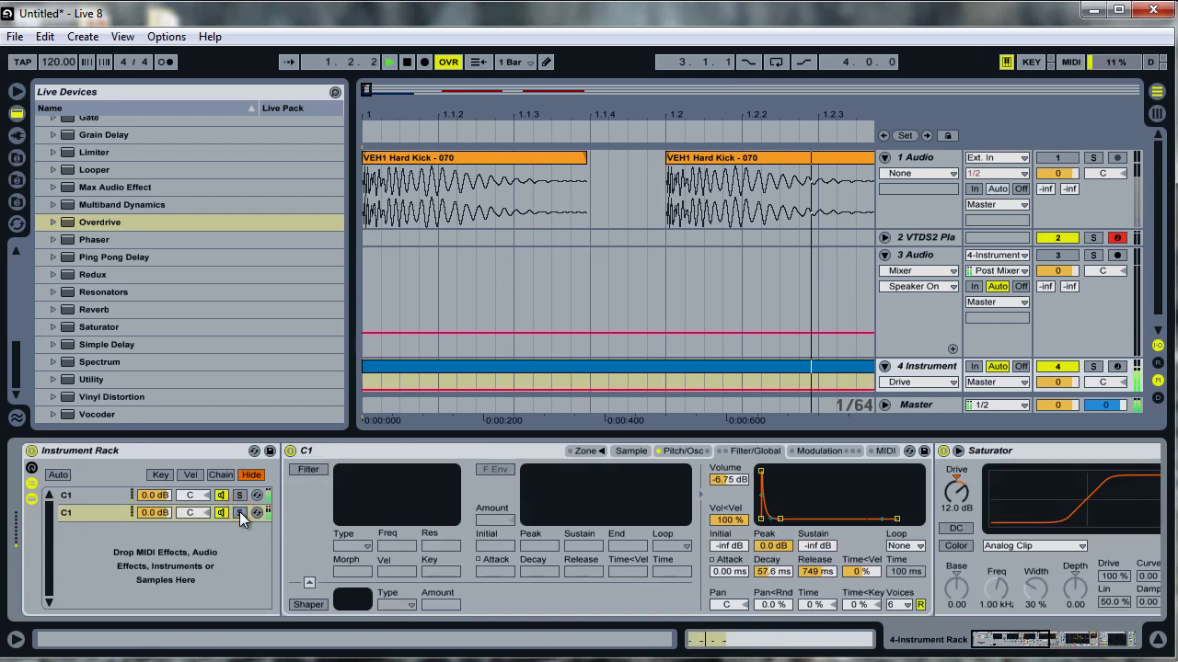